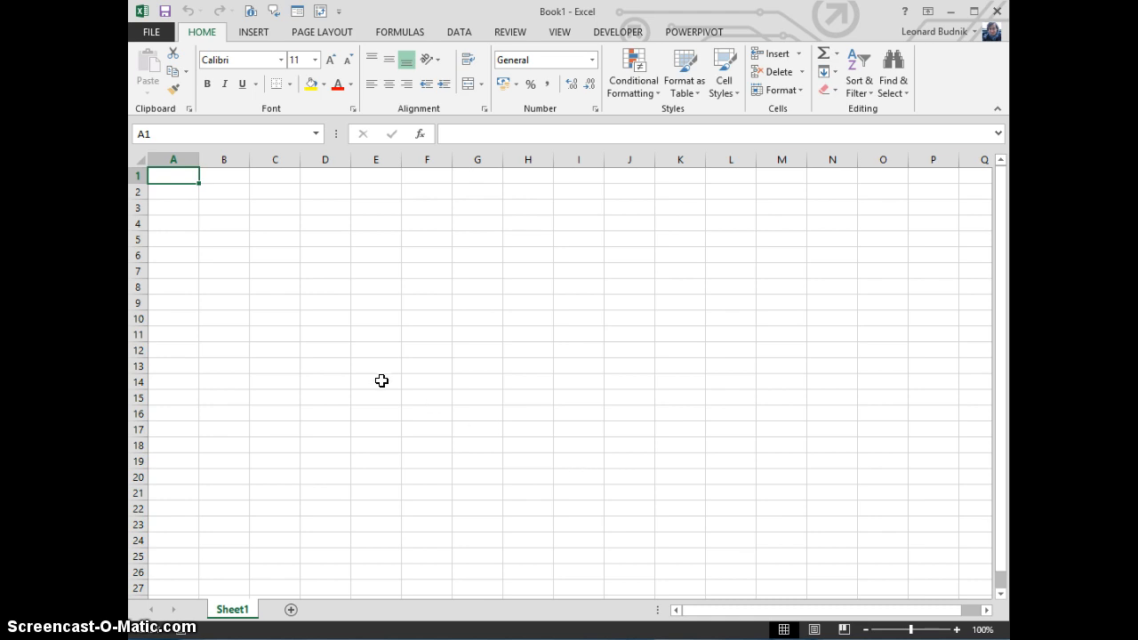
# Label A2 "A=", merge and center B2:C2, and enter 100000 in the merged cell
pyautogui.click(172, 194)
pyautogui.write('A=')
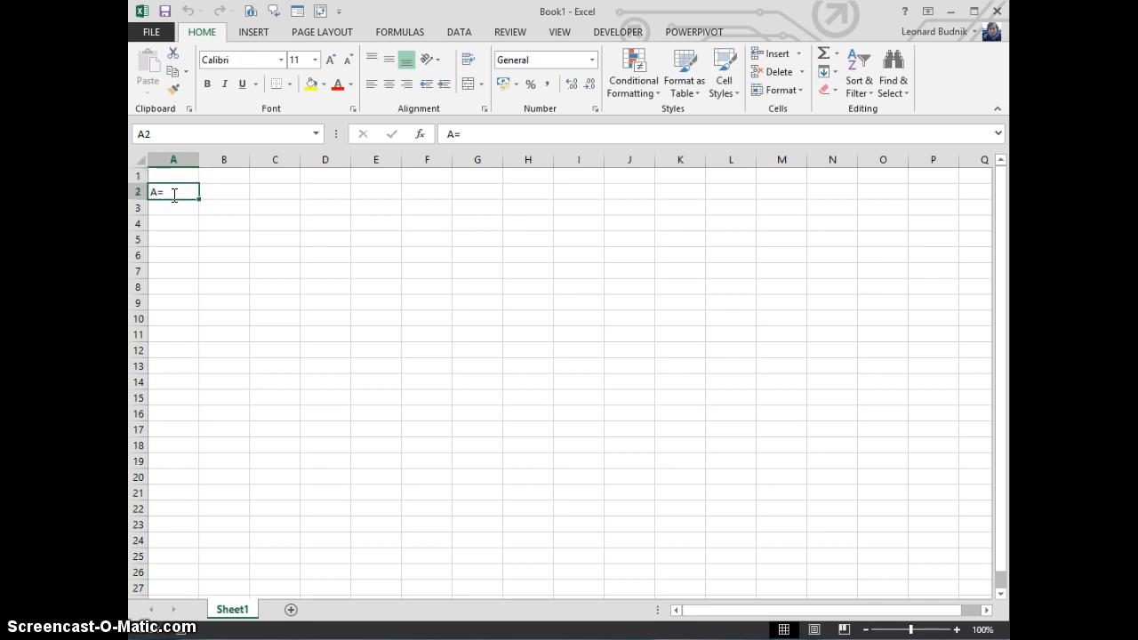
pyautogui.press('Tab')
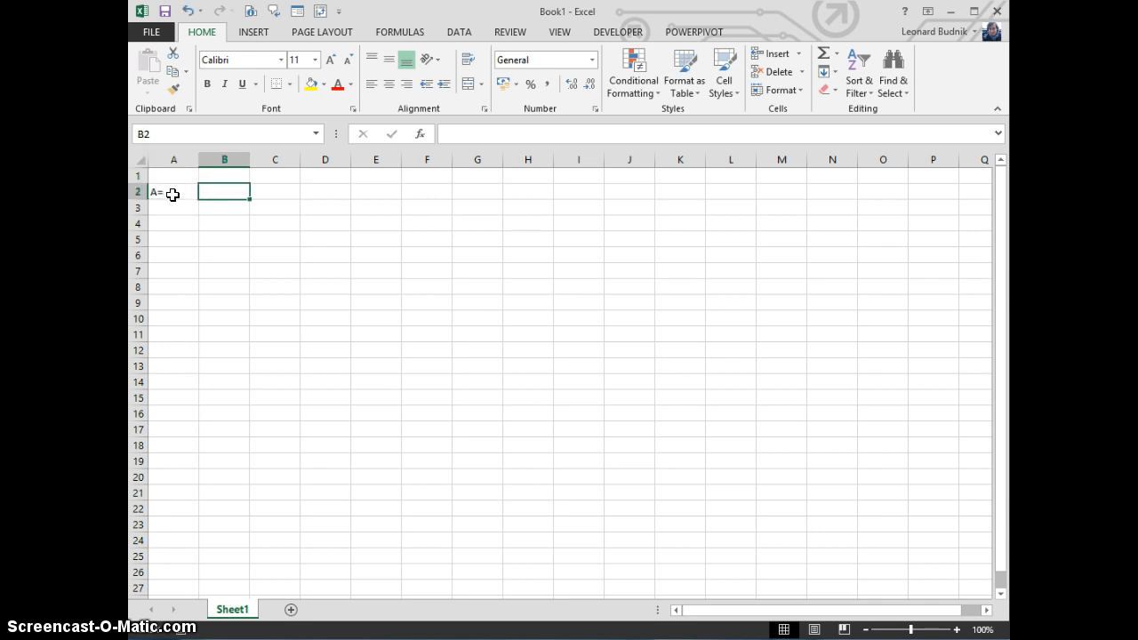
pyautogui.hotkey('shift', 'Right')
pyautogui.click(469, 85)
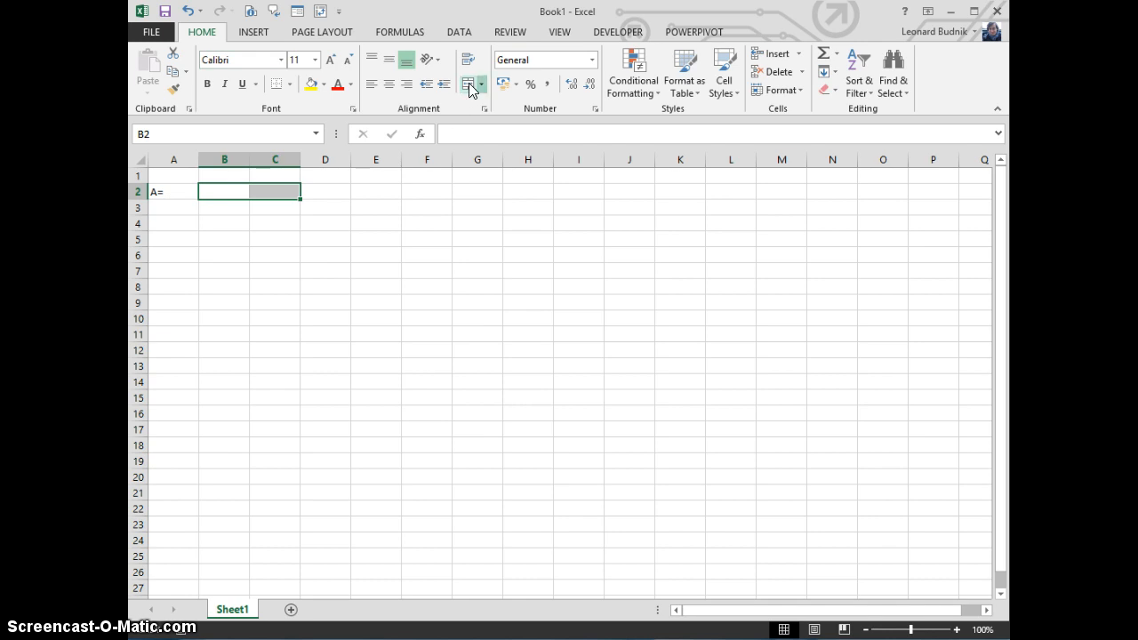
pyautogui.write('100')
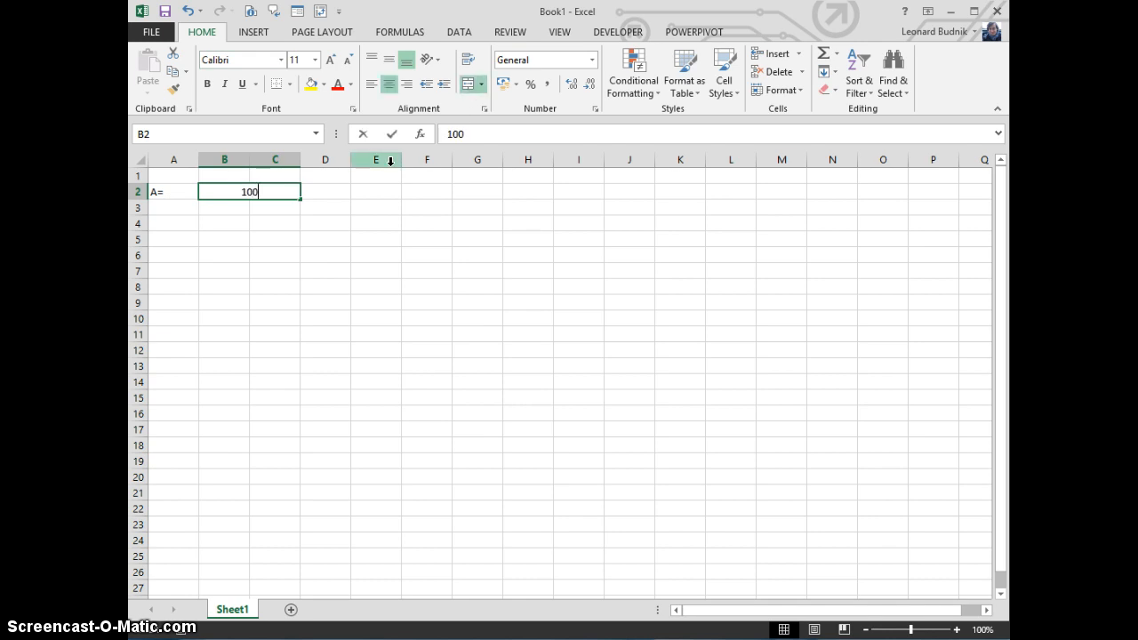
pyautogui.write('000')
pyautogui.press('Return')
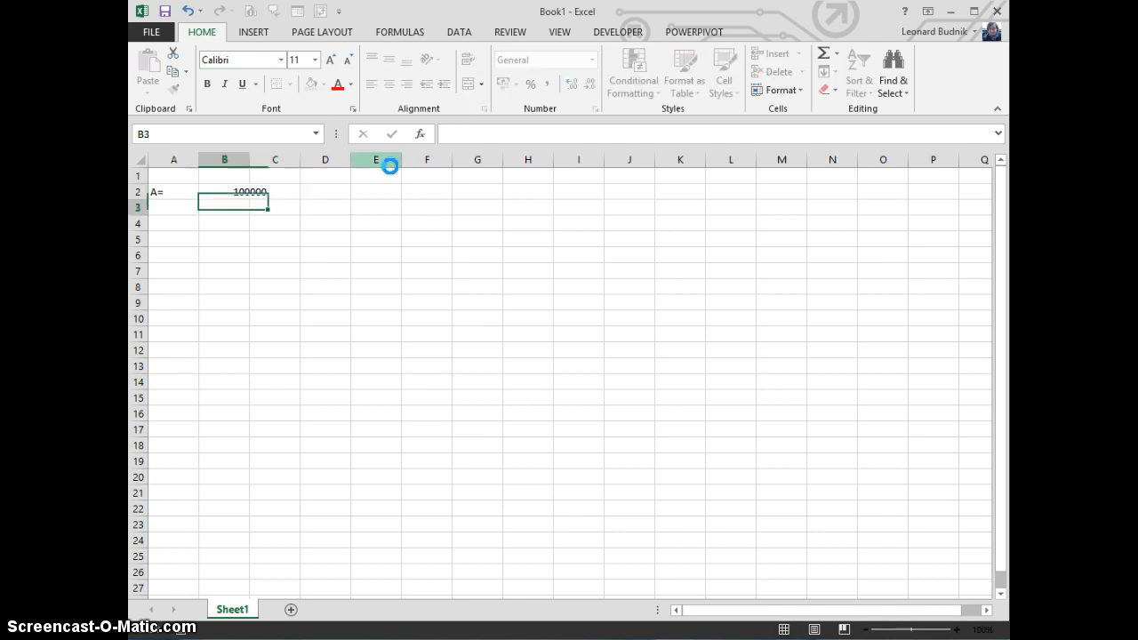
# Label A3 "gadi" and enter 20 in B3
pyautogui.click(174, 207)
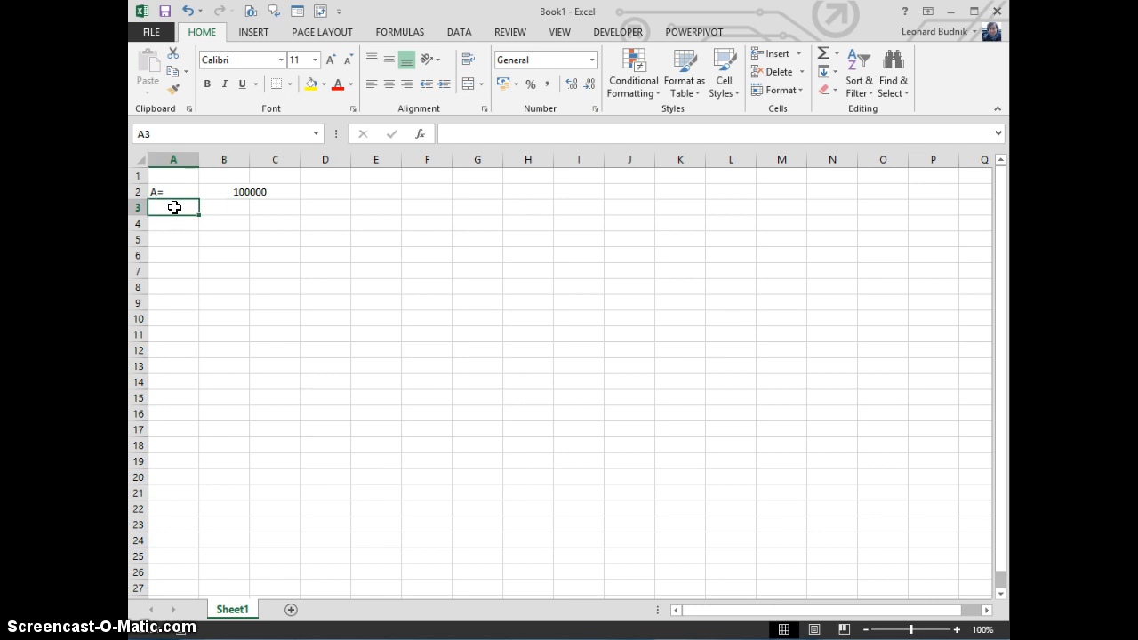
pyautogui.write('gadi')
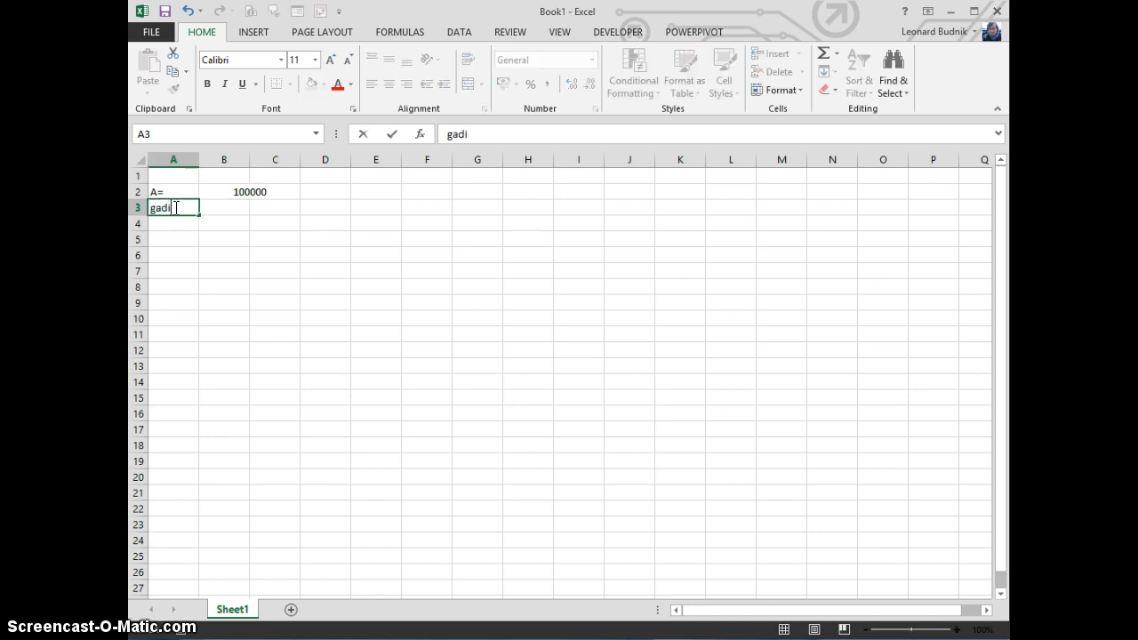
pyautogui.press('Tab')
pyautogui.write('2')
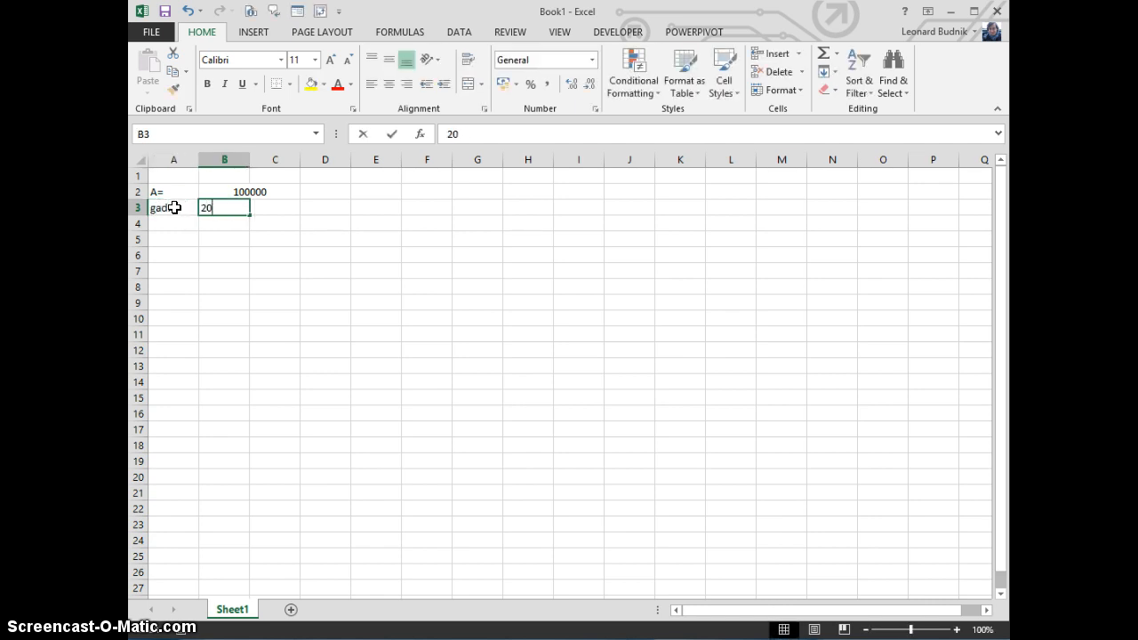
pyautogui.press('Return')
# Put a box border around the merged amount cell B2:C2 and around B3
pyautogui.moveTo(210, 192); pyautogui.dragTo(275, 191)
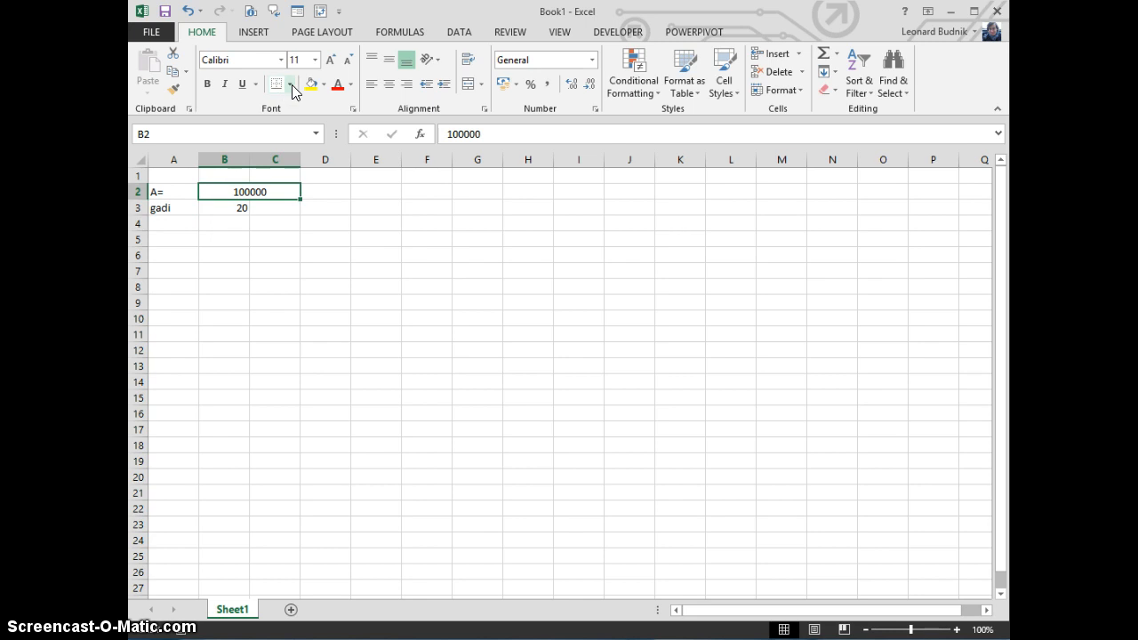
pyautogui.click(291, 86)
pyautogui.click(293, 275)
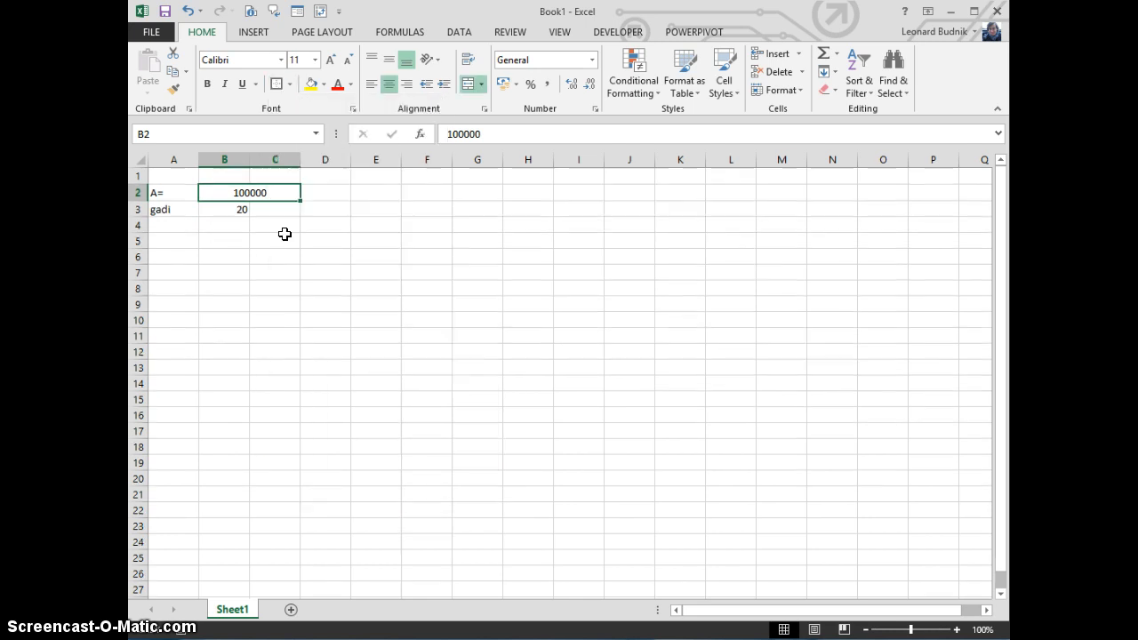
pyautogui.click(234, 210)
pyautogui.click(276, 83)
# Apply the euro (€) accounting number format to the amount in B2:C2
pyautogui.click(250, 190)
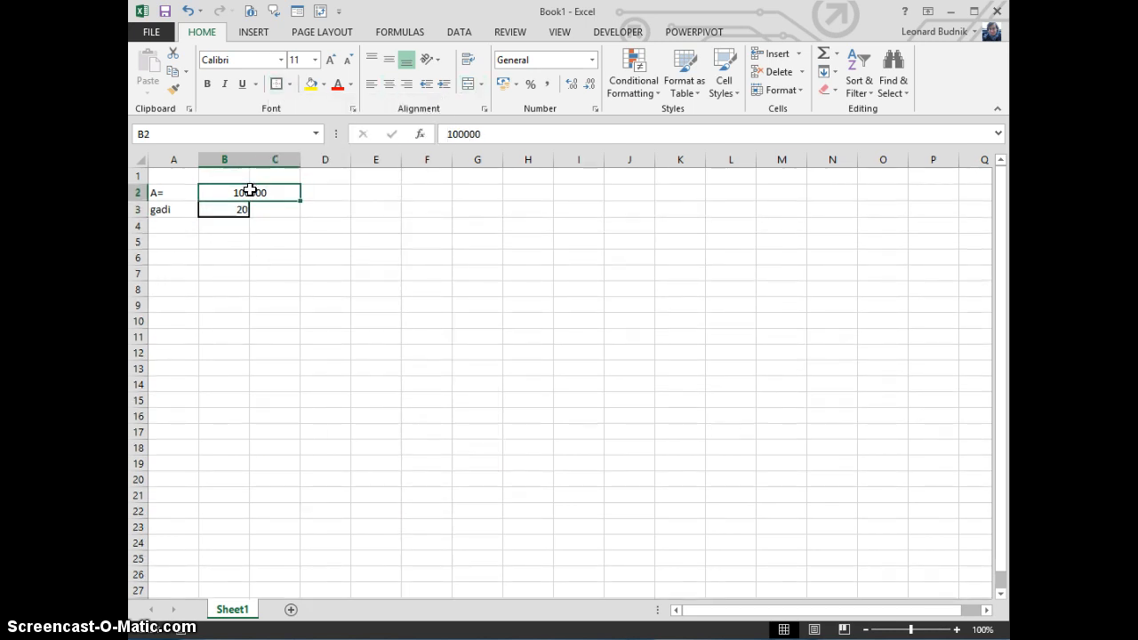
pyautogui.click(515, 84)
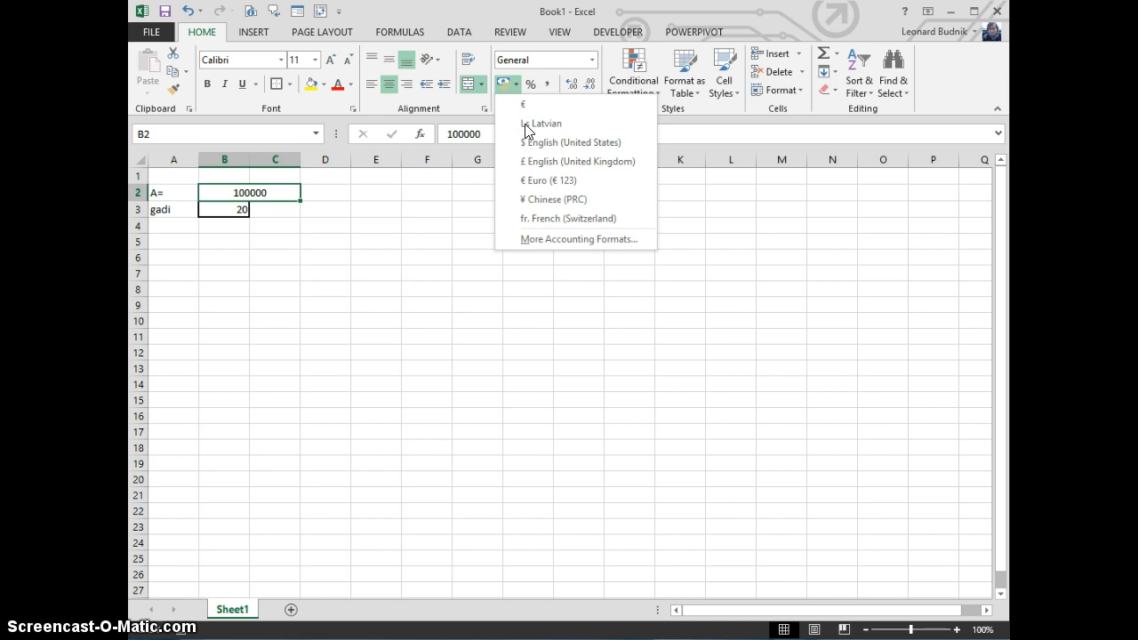
pyautogui.click(524, 105)
pyautogui.click(254, 257)
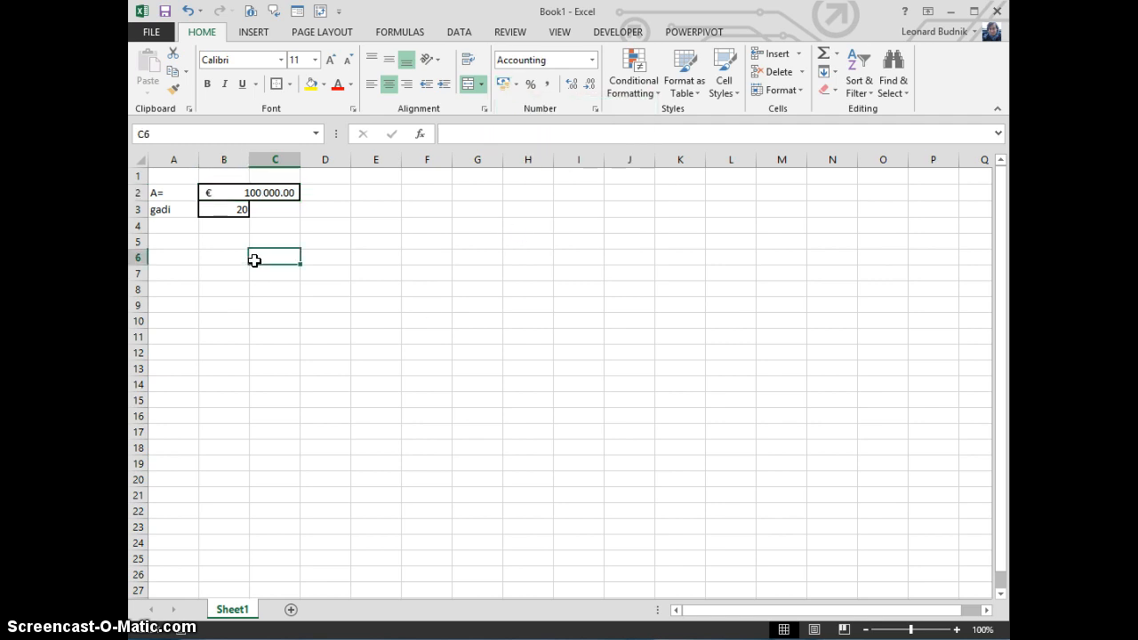
# Enter the label "Likmes" in E2
pyautogui.click(380, 185)
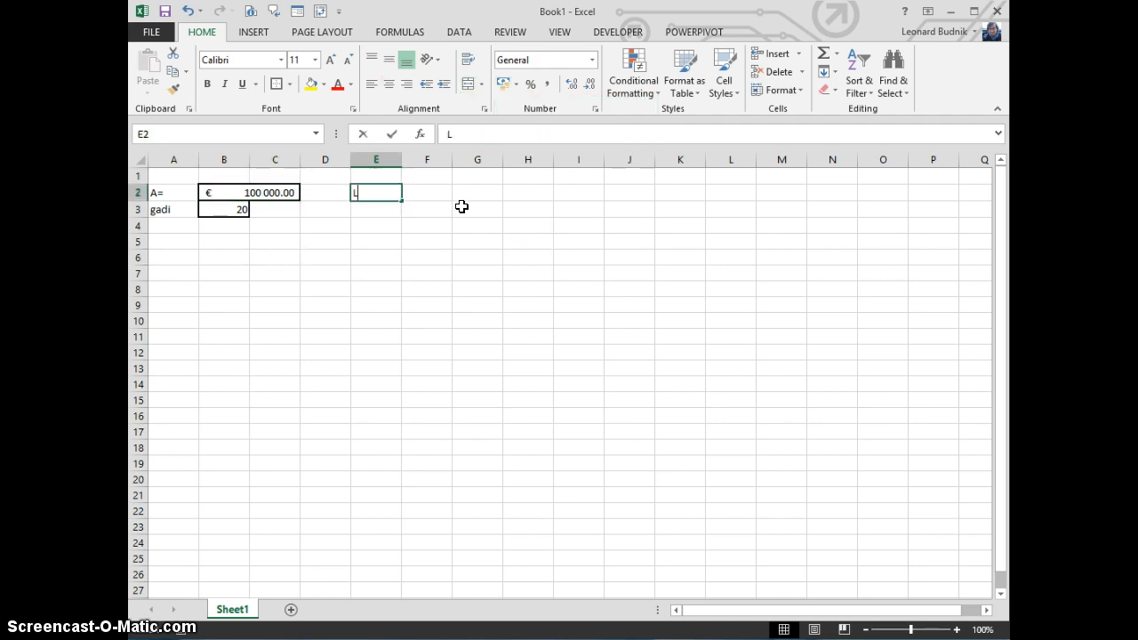
pyautogui.write('Likmes')
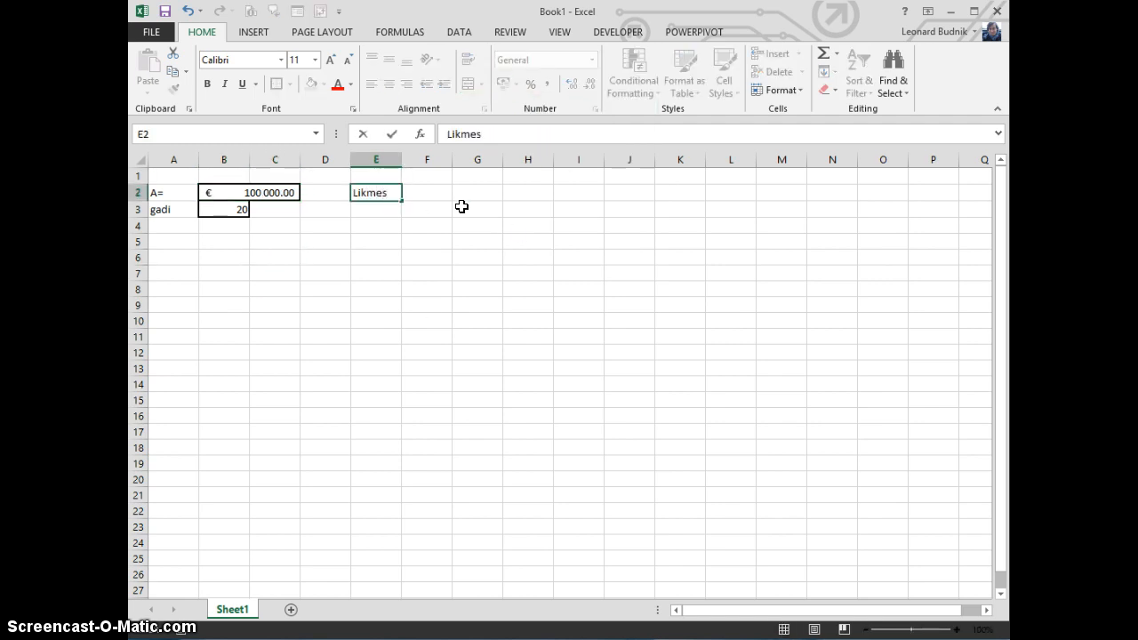
pyautogui.press('Return')
pyautogui.press('Up')
pyautogui.press('Right')
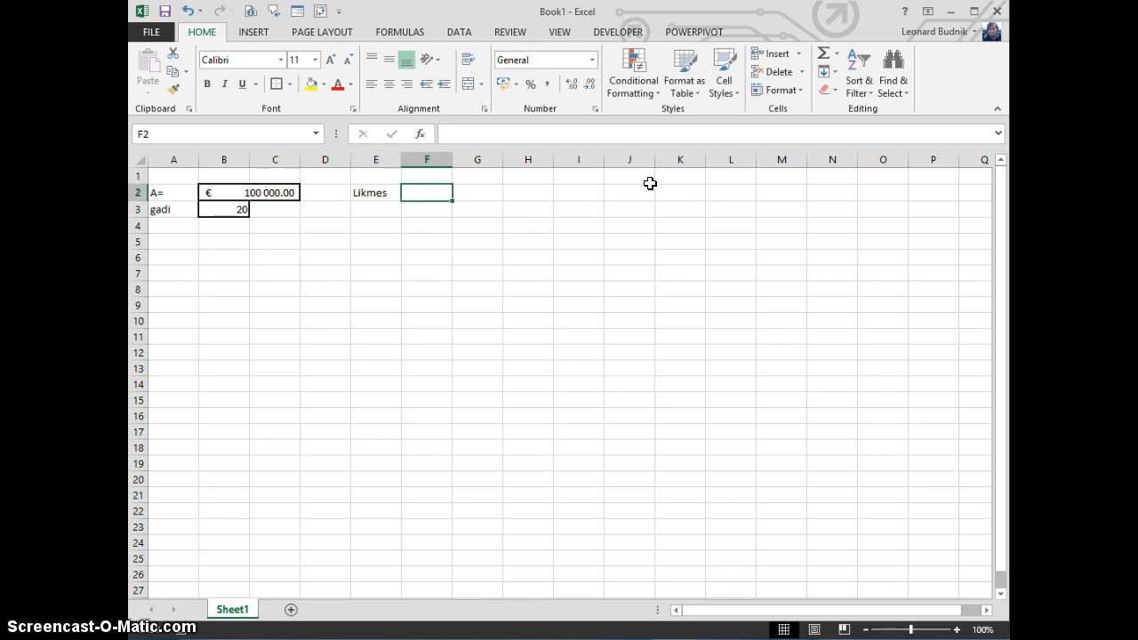
# Enter the column heading "Likmes" in J2
pyautogui.click(642, 184)
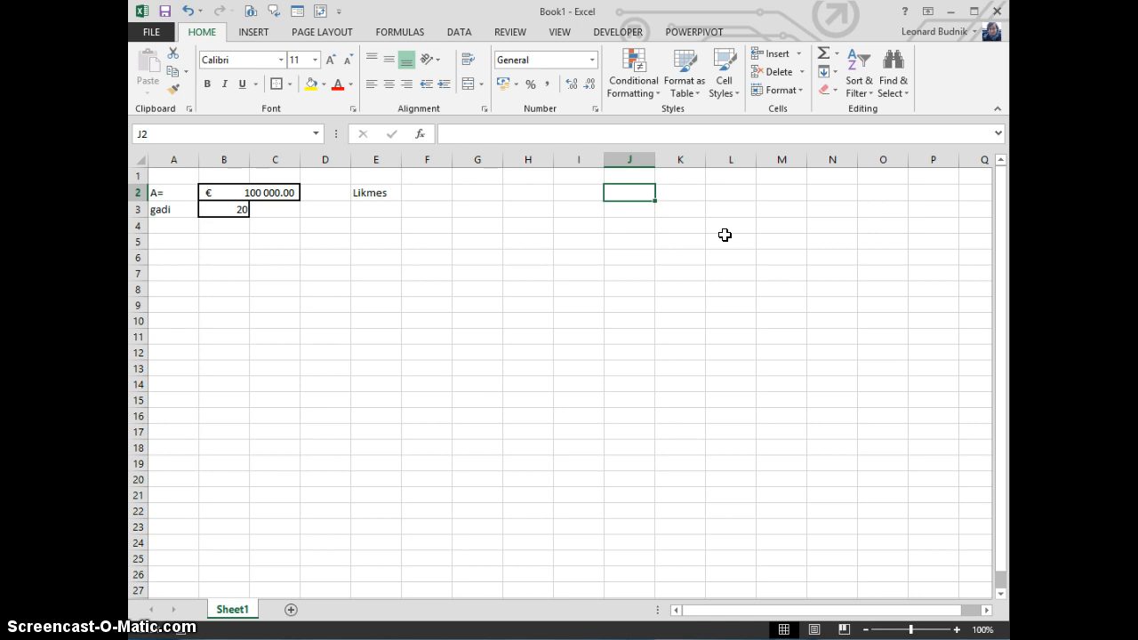
pyautogui.write('Likemes')
pyautogui.press('BackSpace')
pyautogui.press('BackSpace')
pyautogui.press('BackSpace')
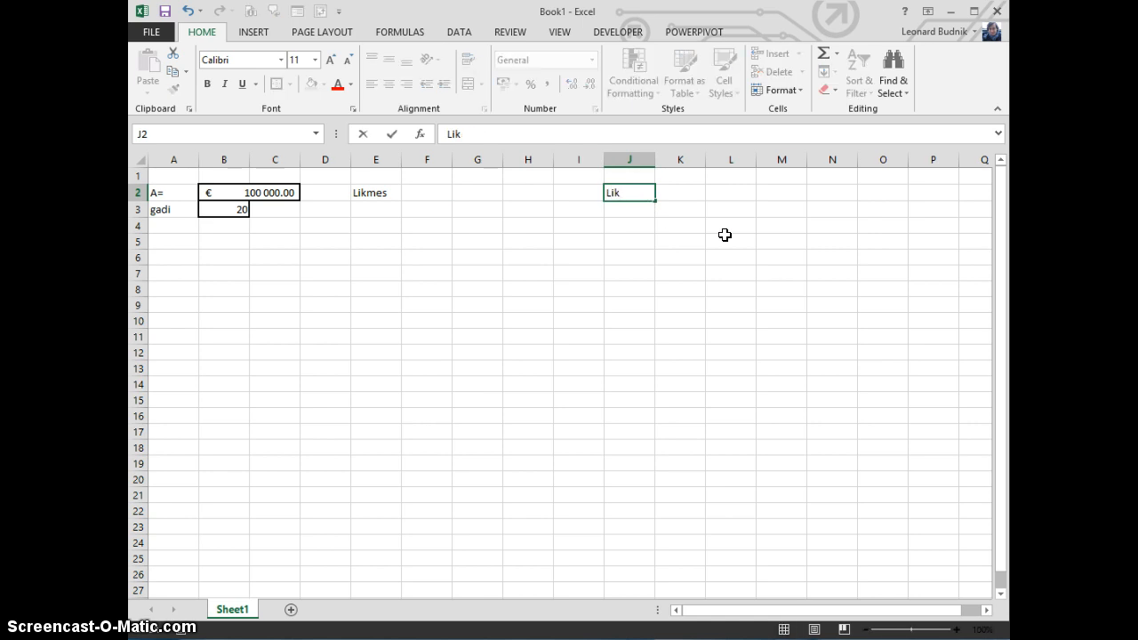
pyautogui.write('mes')
pyautogui.press('Return')
pyautogui.press('Right')
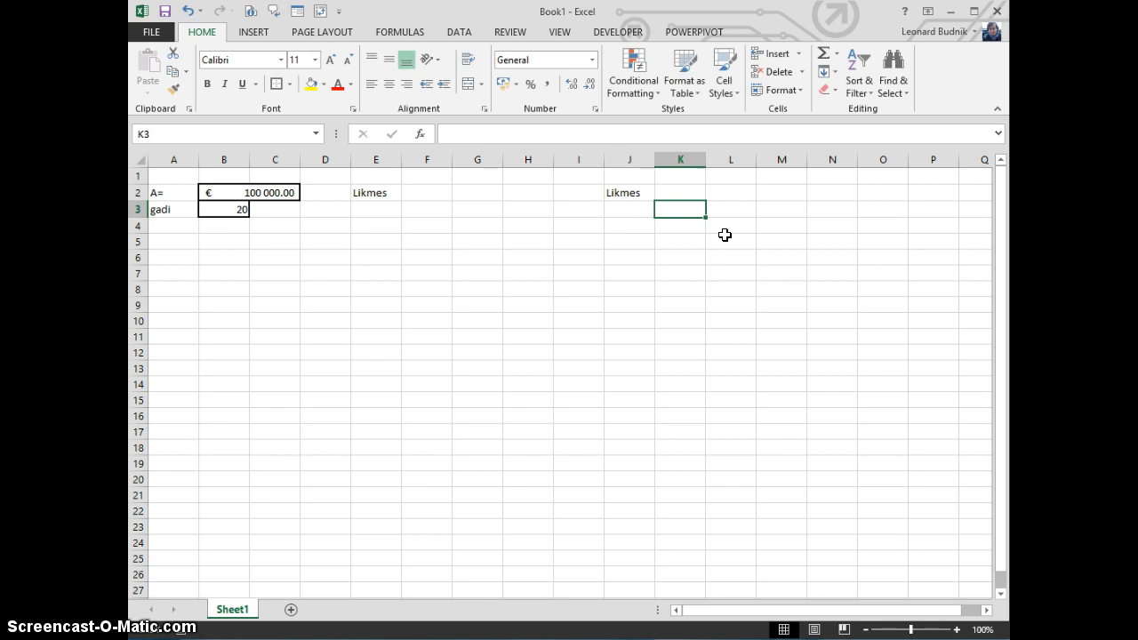
# Create a table from J2, treating the Likmes cell as its header
pyautogui.press('Left')
pyautogui.press('Up')
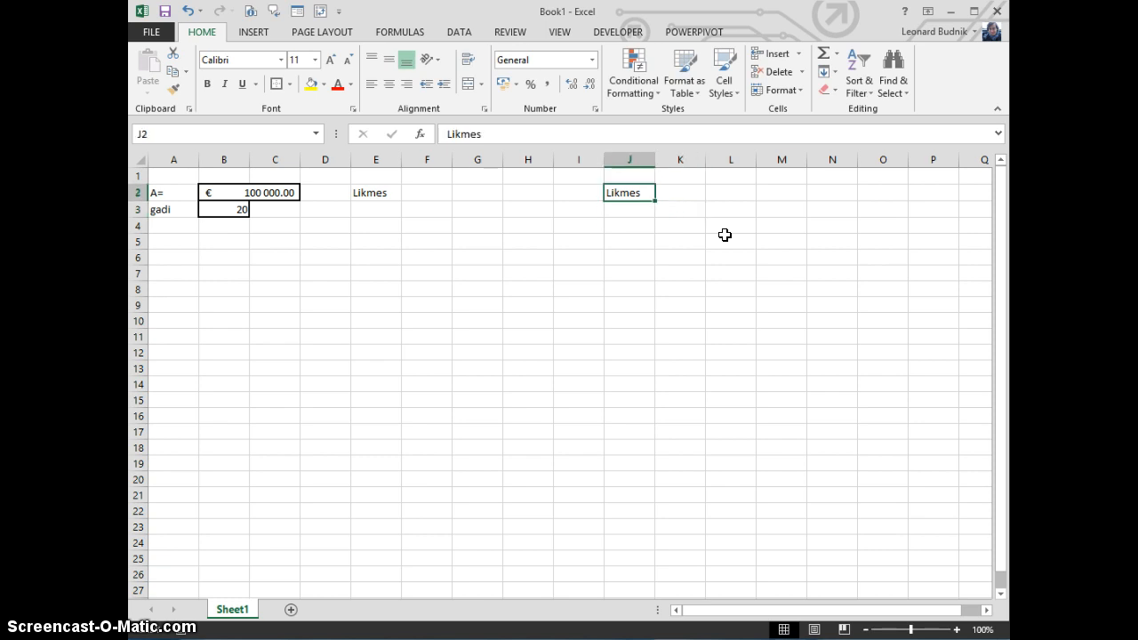
pyautogui.hotkey('ctrl', 't')
pyautogui.press('Tab')
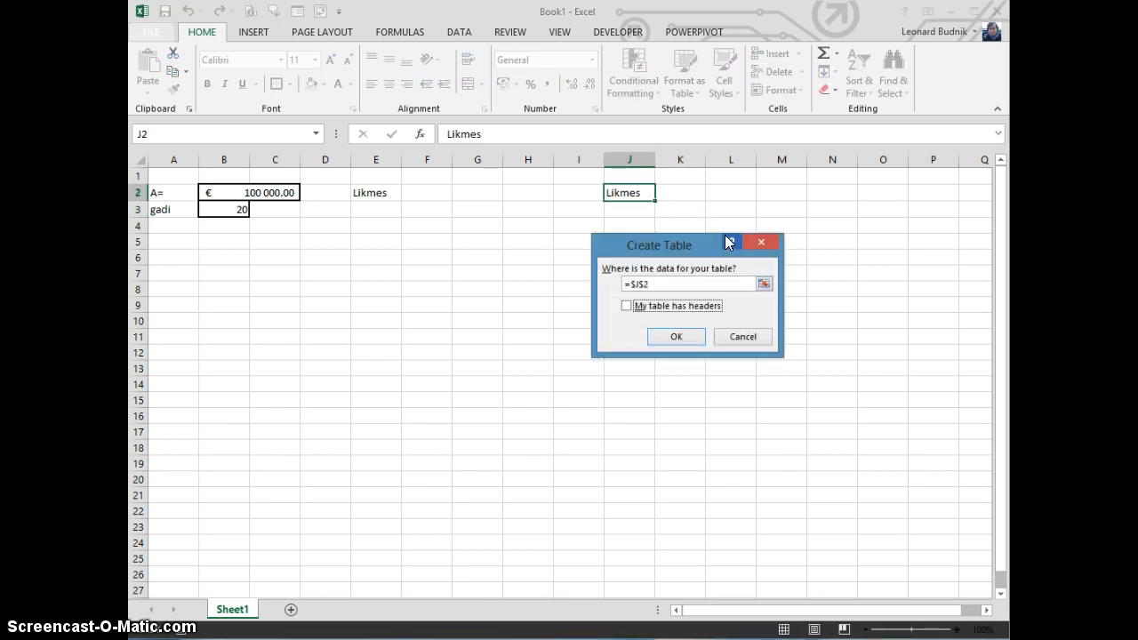
pyautogui.press('space')
pyautogui.press('Return')
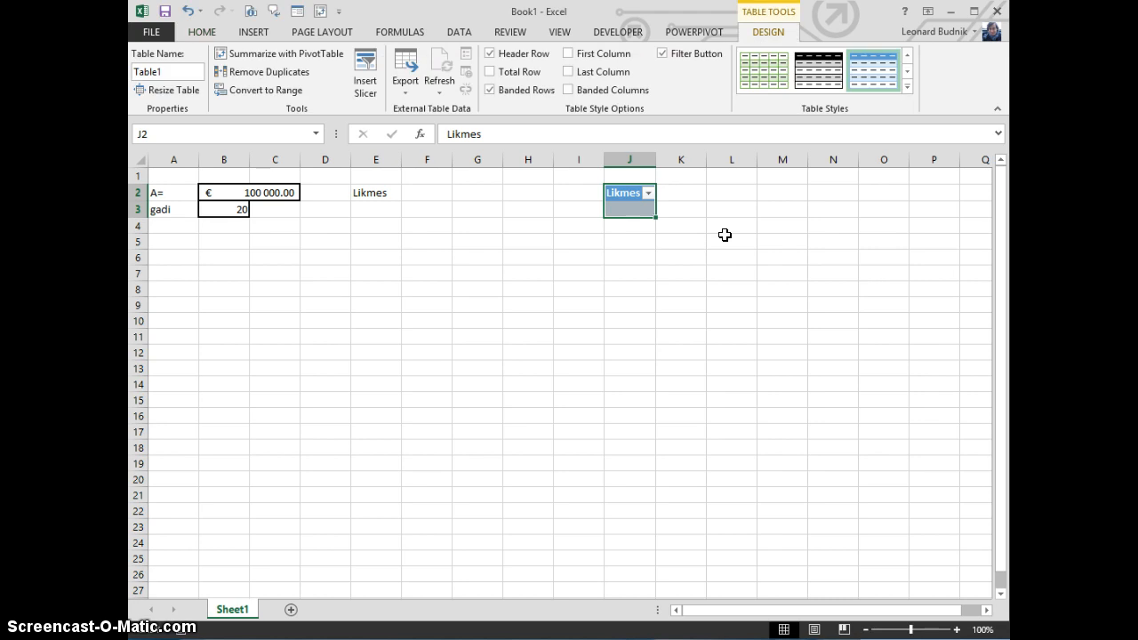
# Rename the new table in column J as Likmes
pyautogui.click(170, 68)
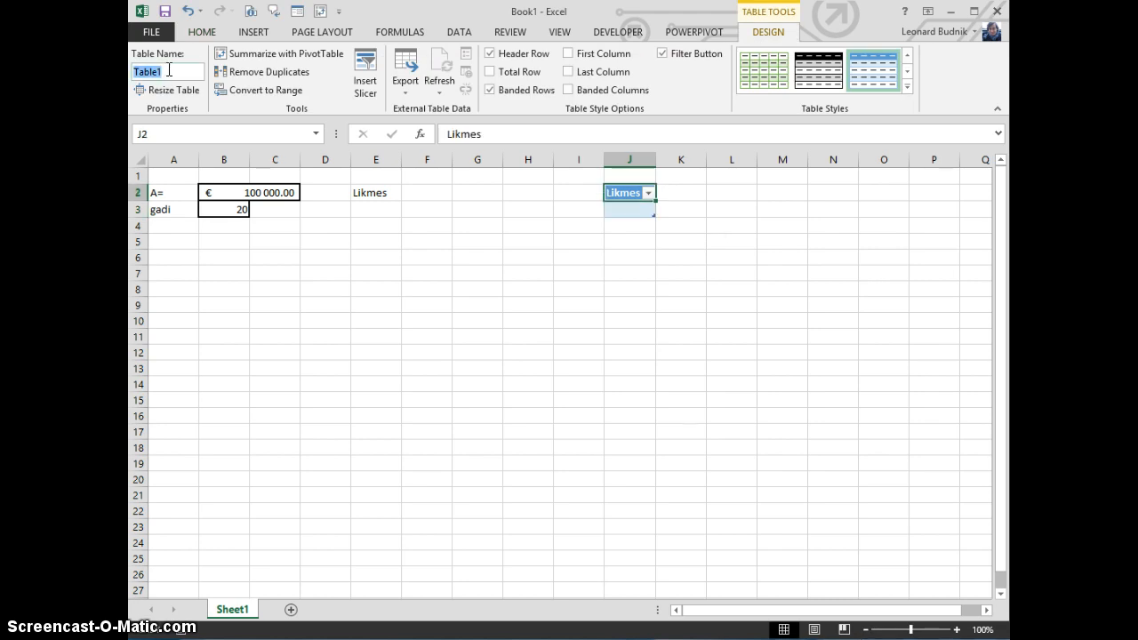
pyautogui.write('Likmes')
pyautogui.click(835, 269)
# Enter the column headings "Vārdiem" in L2 and "Skaitļiem" in M2
pyautogui.click(745, 197)
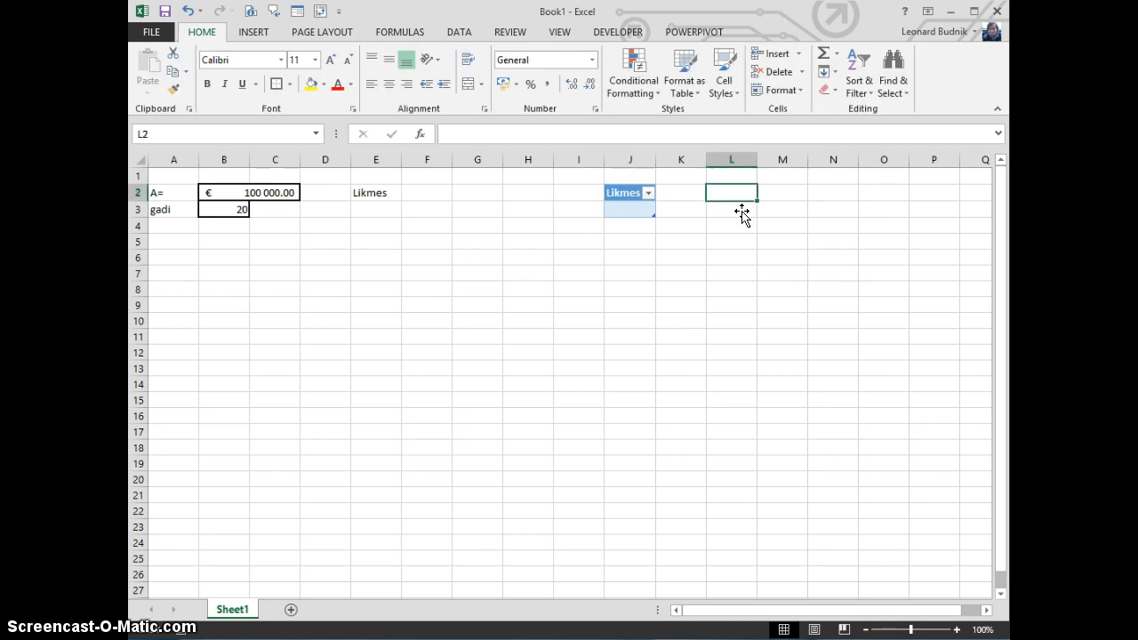
pyautogui.write('Vārdiem')
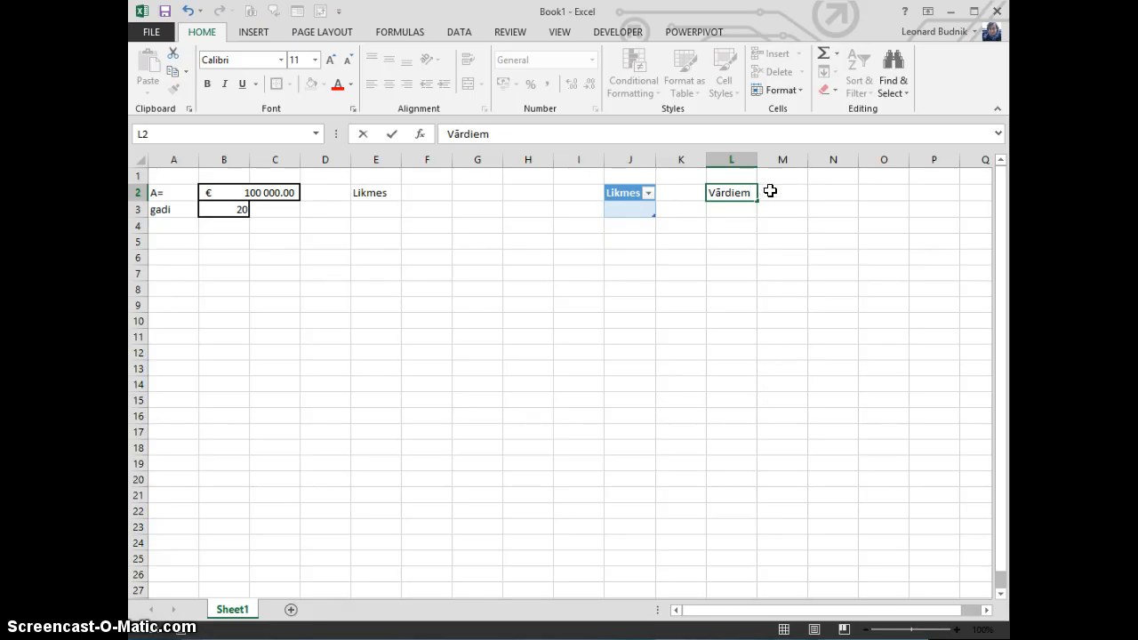
pyautogui.click(770, 192)
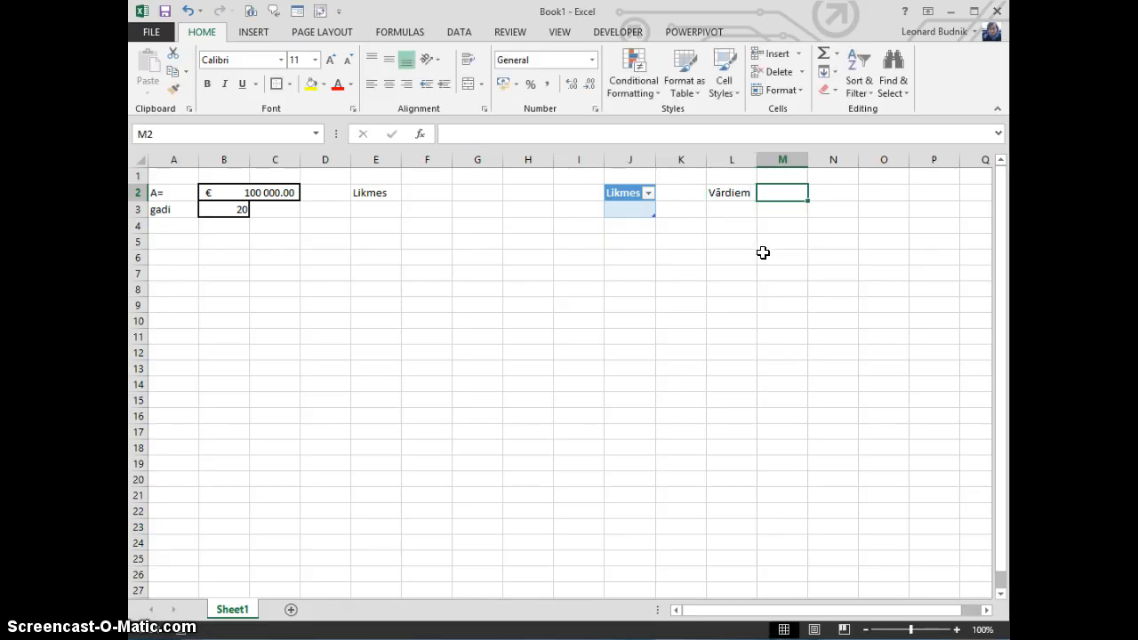
pyautogui.write('S')
pyautogui.press('BackSpace')
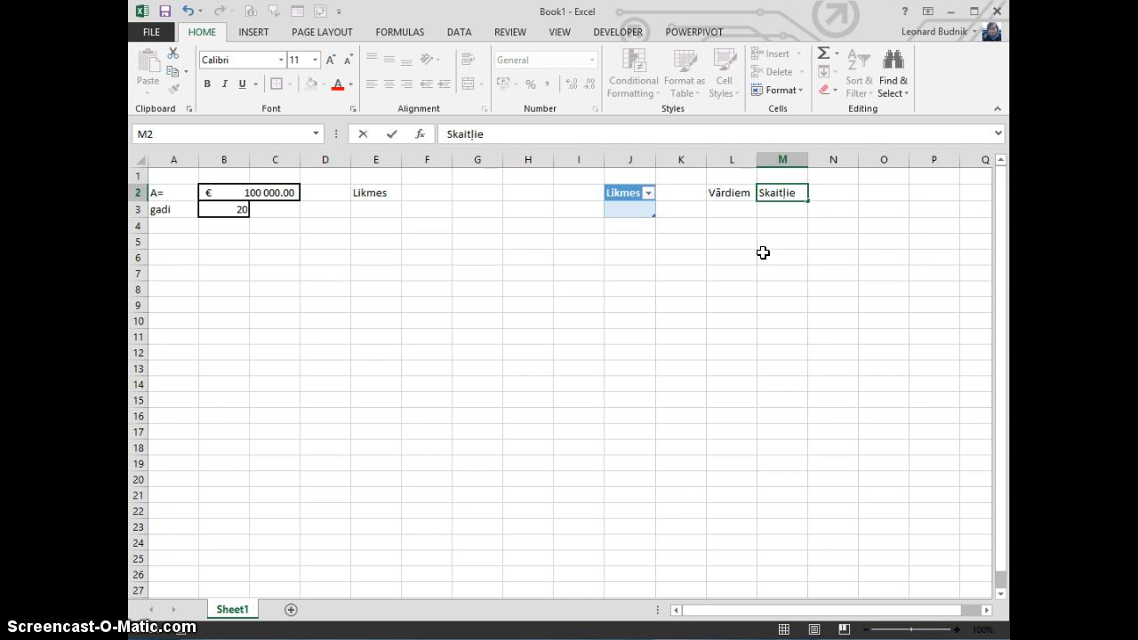
pyautogui.write('m')
pyautogui.press('Return')
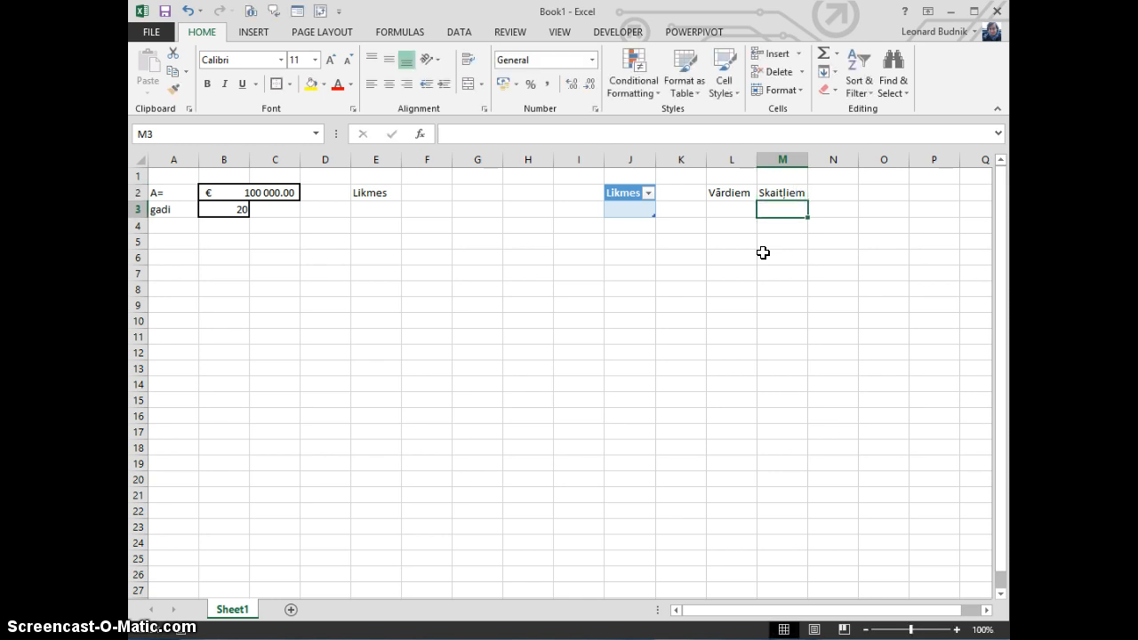
# Create a table from L2:M2, treating the two headings as its header row
pyautogui.hotkey('ctrl', 't')
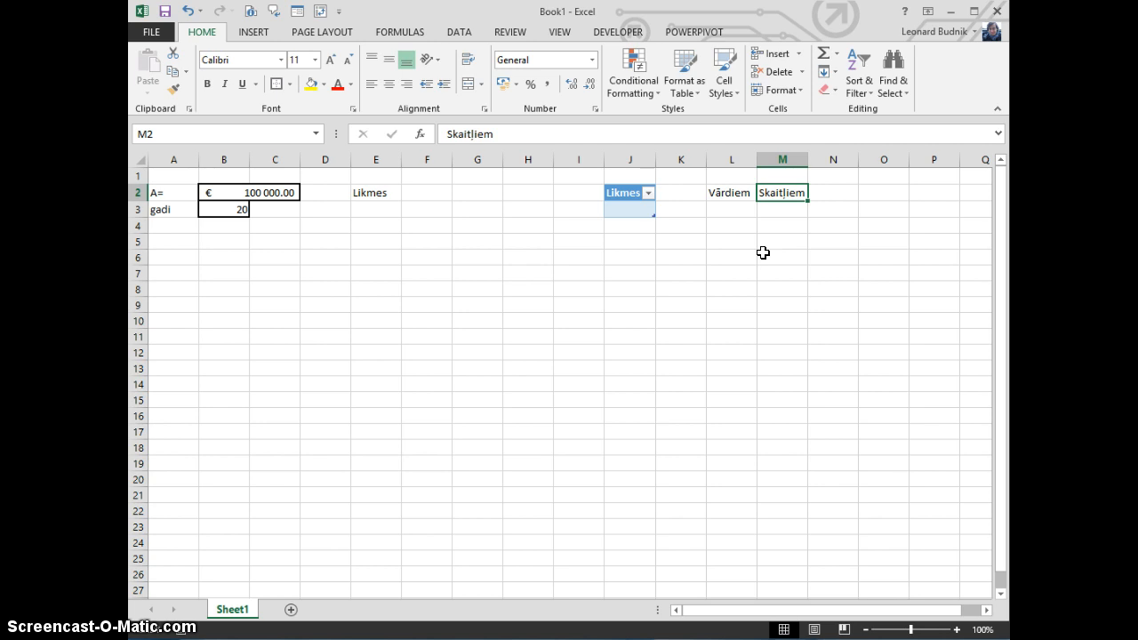
pyautogui.press('Tab')
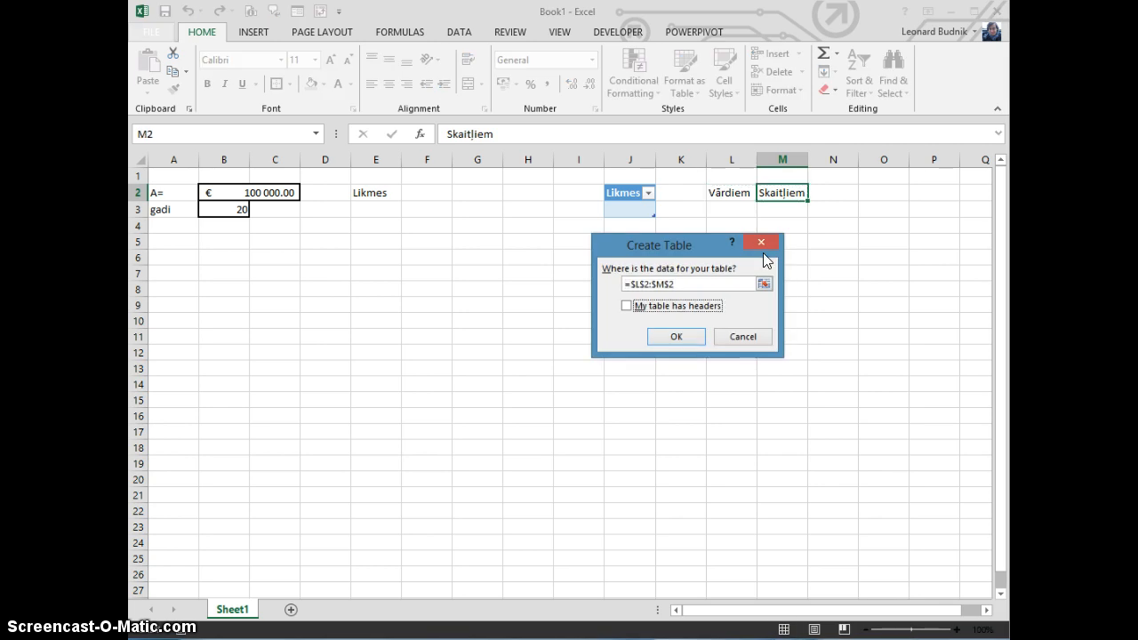
pyautogui.press('space')
pyautogui.press('Return')
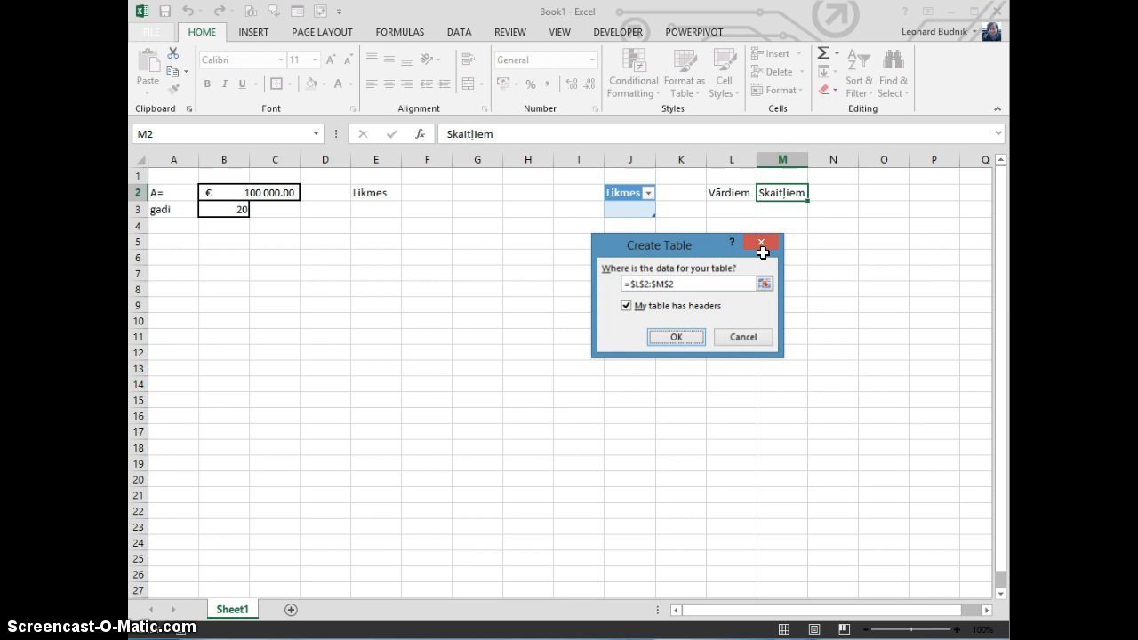
# Rename the Vārdiem and Skaitļiem table as Periodi
pyautogui.press('Down')
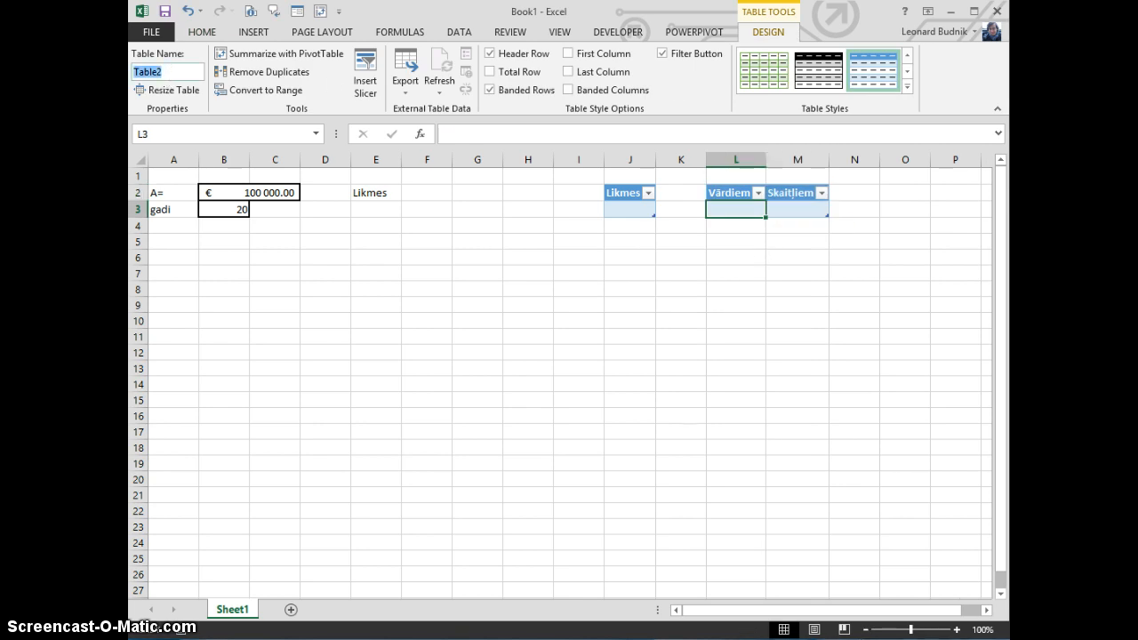
pyautogui.write('Periodi')
pyautogui.press('Return')
pyautogui.click(800, 209)
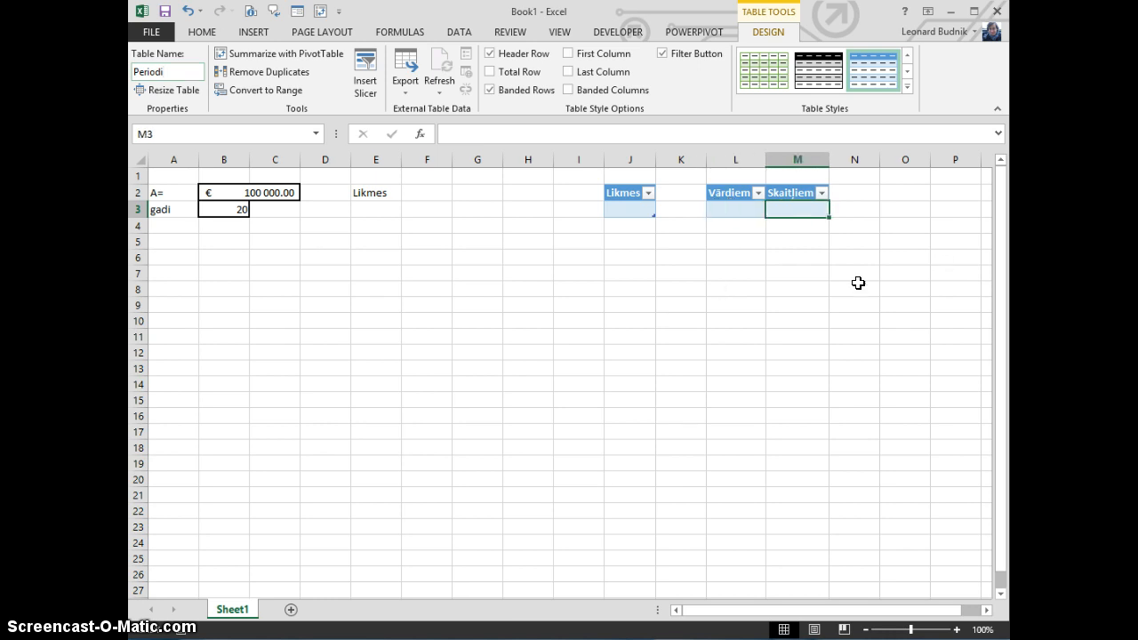
# Enter the rates 0.012, 0.036 and 0.058 in J3:J5 of the Likmes table
pyautogui.click(646, 218)
pyautogui.write('0.0')
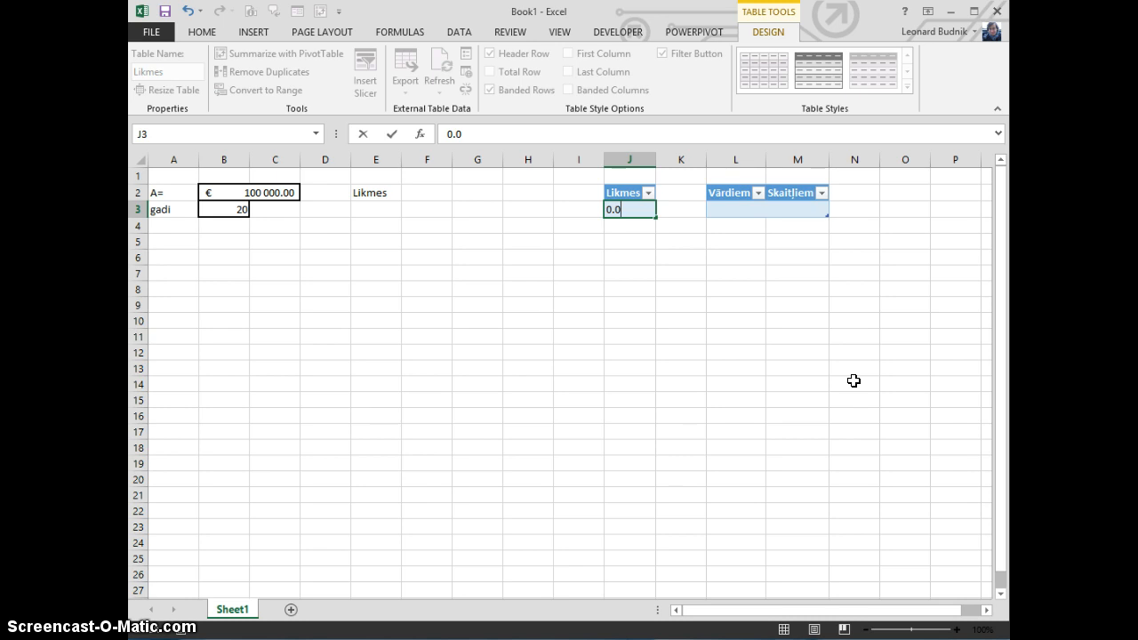
pyautogui.write('12')
pyautogui.press('Return')
pyautogui.write('0.')
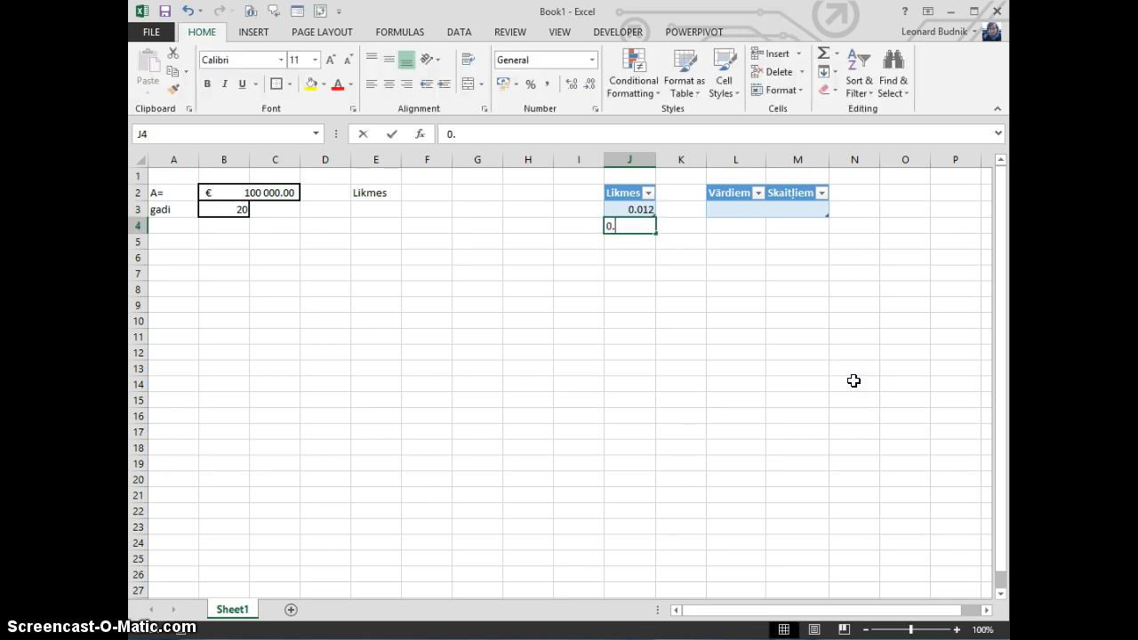
pyautogui.write('036')
pyautogui.press('Return')
pyautogui.write('0')
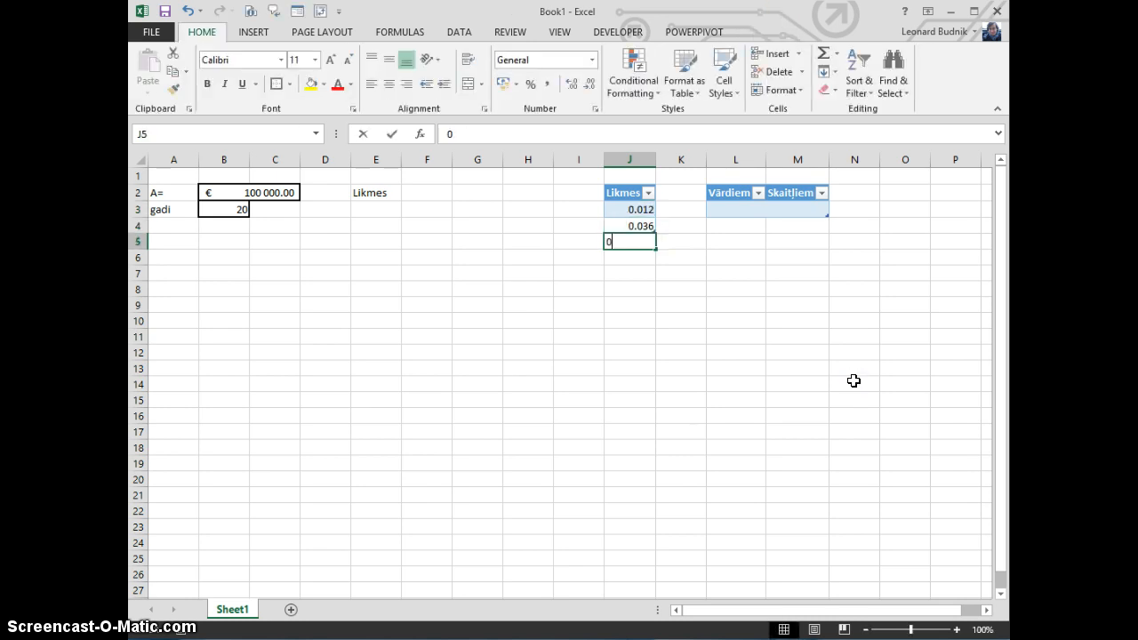
pyautogui.write('.058')
pyautogui.press('Return')
# Enter the period names gadi, mēneši and nedēļas in the Vārdiem column, L3:L5
pyautogui.press('Up')
pyautogui.press('Right')
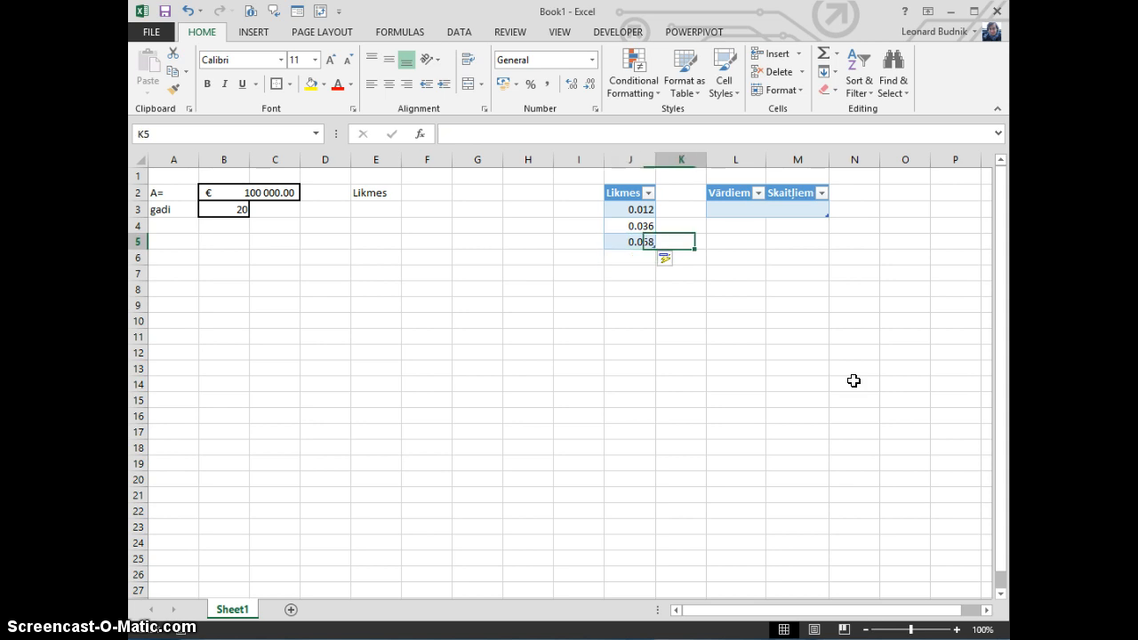
pyautogui.press('Right')
pyautogui.press('Up')
pyautogui.press('Up')
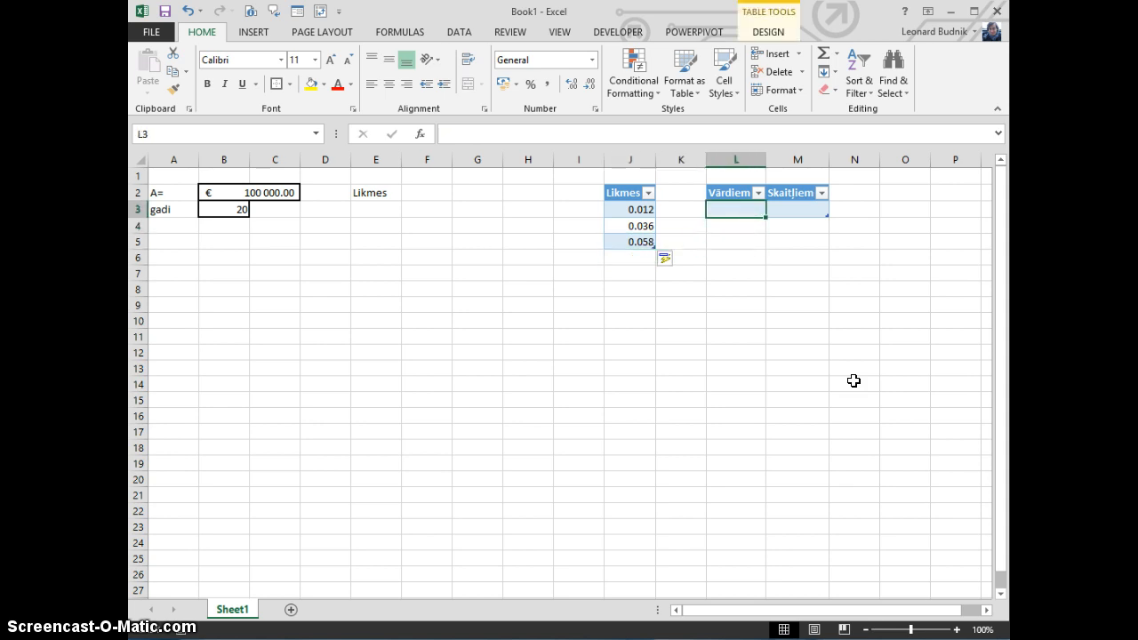
pyautogui.write('gdi')
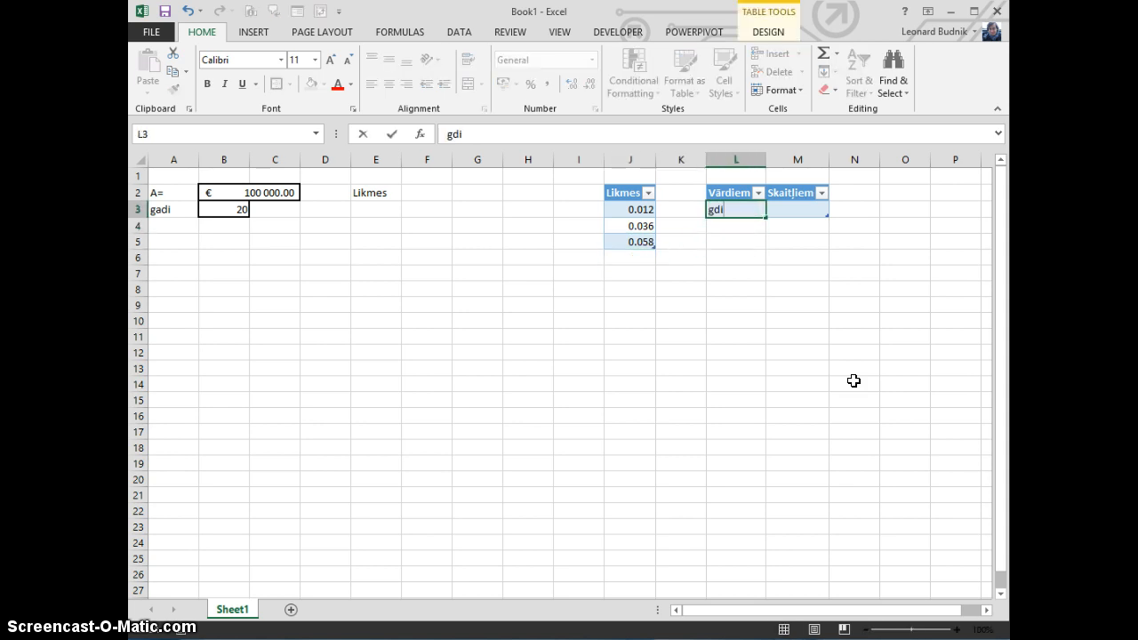
pyautogui.write('di')
pyautogui.press('Return')
pyautogui.write('mēneš')
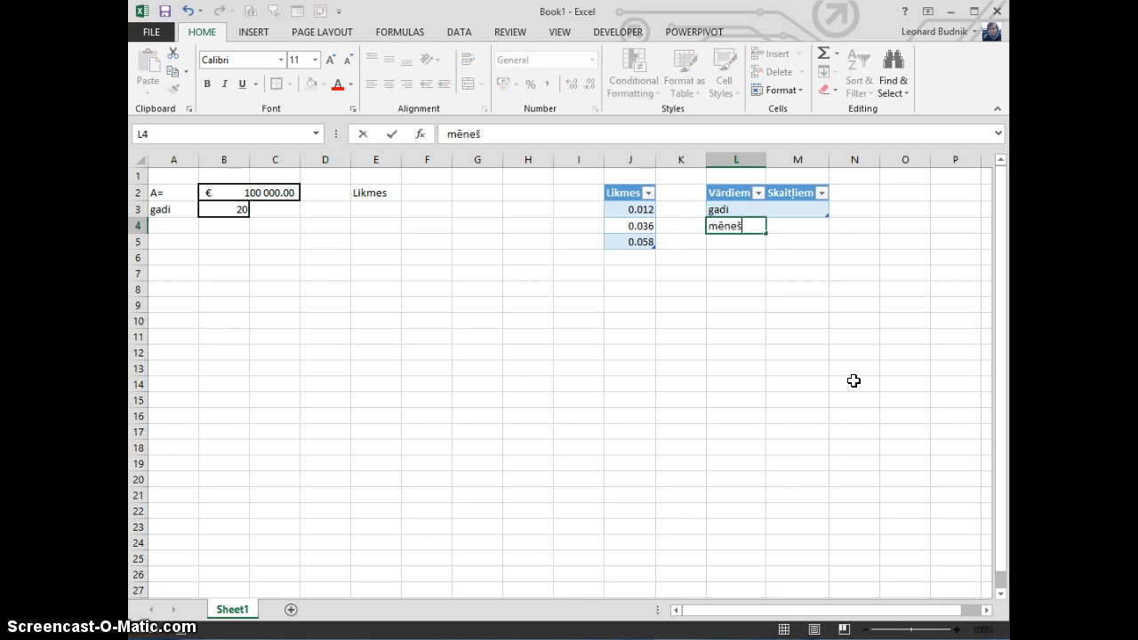
pyautogui.write('i')
pyautogui.press('Return')
pyautogui.write('nedēļ')
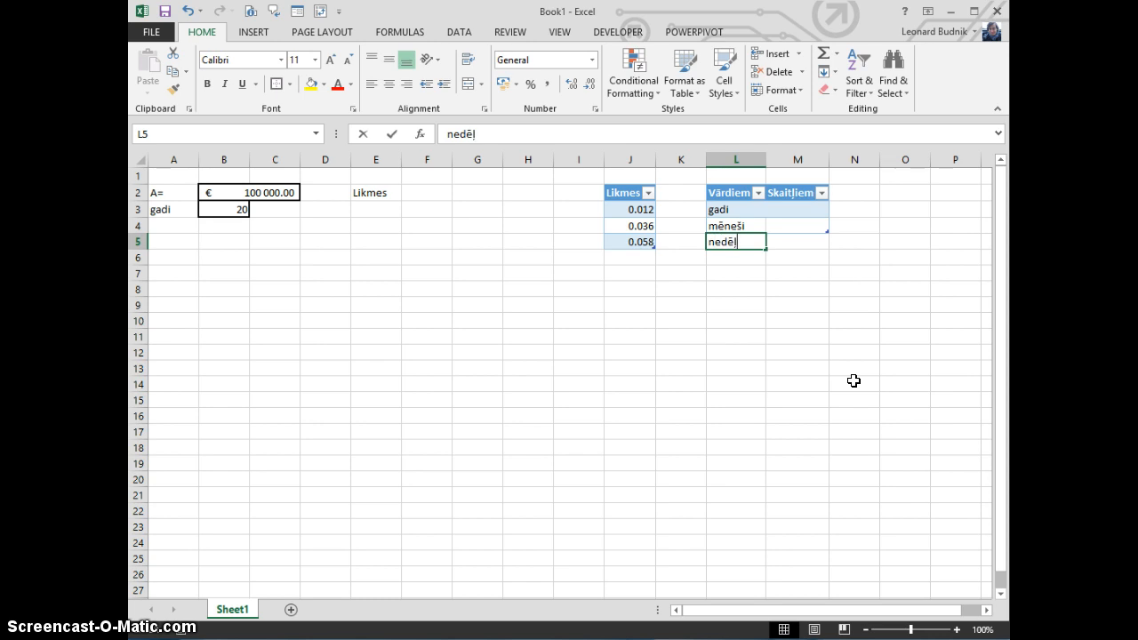
pyautogui.write('as')
# Enter the matching numbers 1, 12 and 52 in the Skaitļiem column, M3:M5
pyautogui.press('Right')
pyautogui.press('Up')
pyautogui.press('Up')
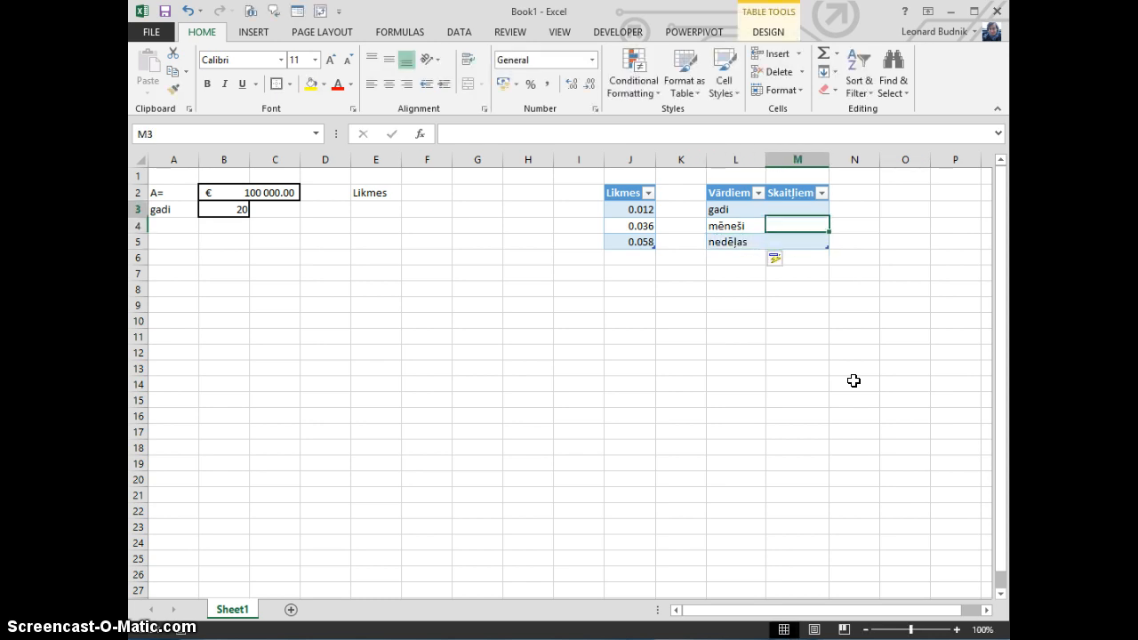
pyautogui.write('1')
pyautogui.press('Return')
pyautogui.write('12')
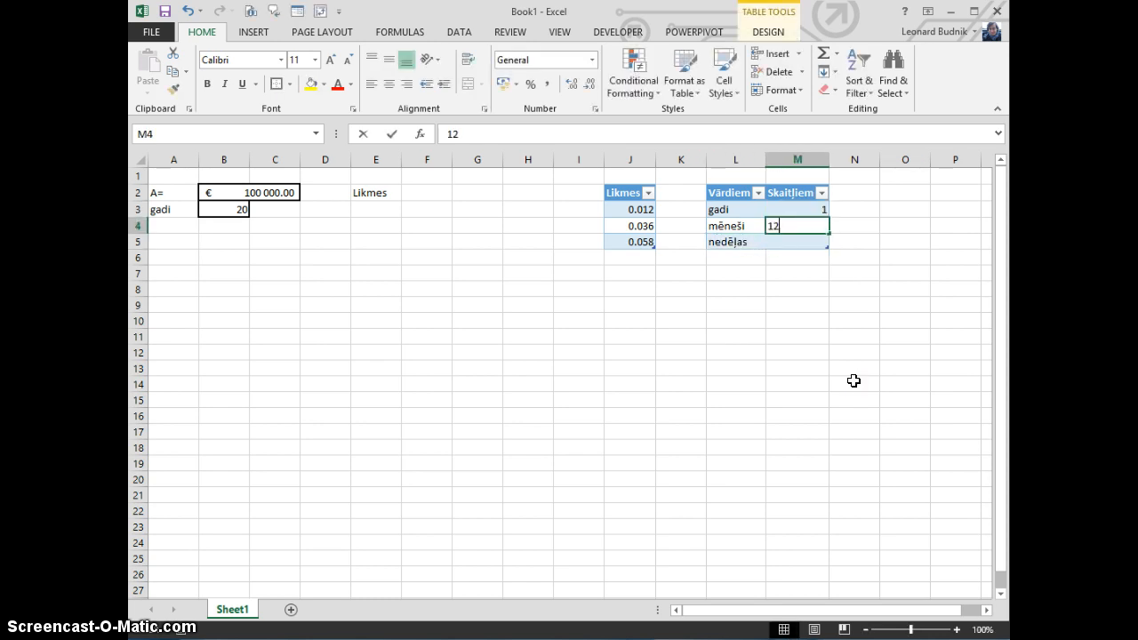
pyautogui.press('Return')
pyautogui.write('52')
pyautogui.press('Return')
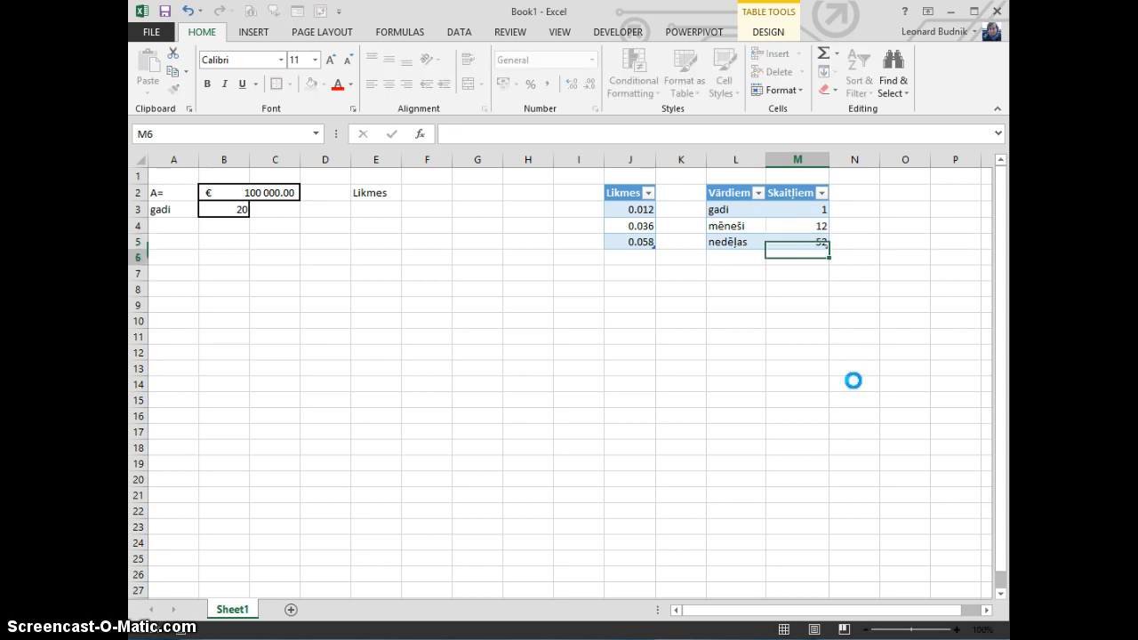
# Insert a Combo Box form control over F2:G2 beside the Likmes label and try out its drop-down list
pyautogui.click(417, 194)
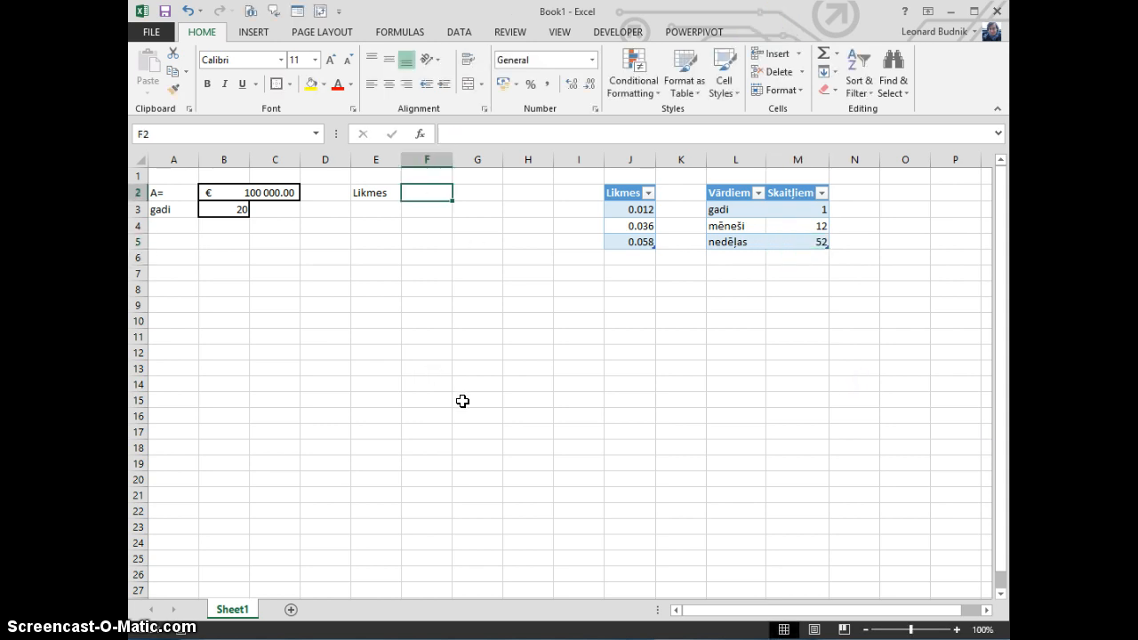
pyautogui.click(459, 31)
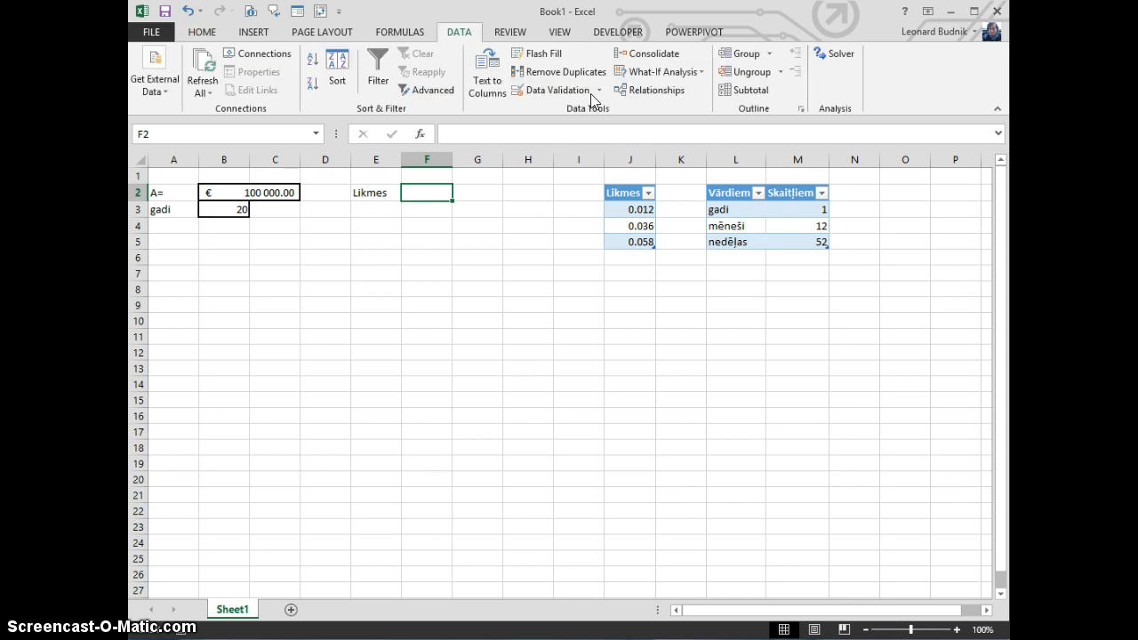
pyautogui.click(618, 31)
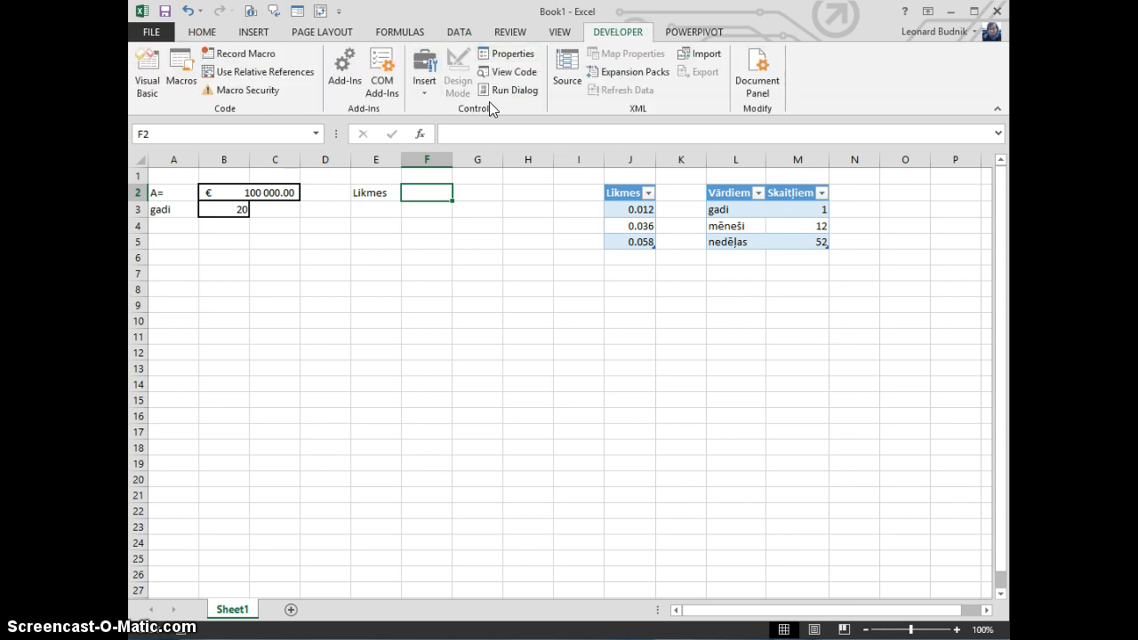
pyautogui.click(425, 82)
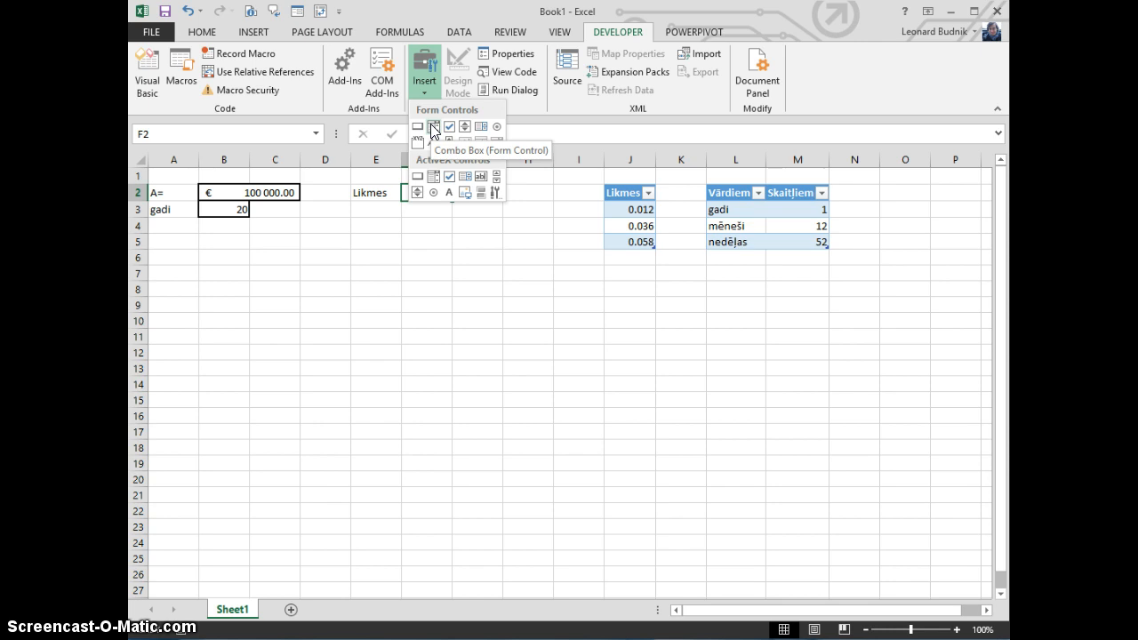
pyautogui.click(433, 128)
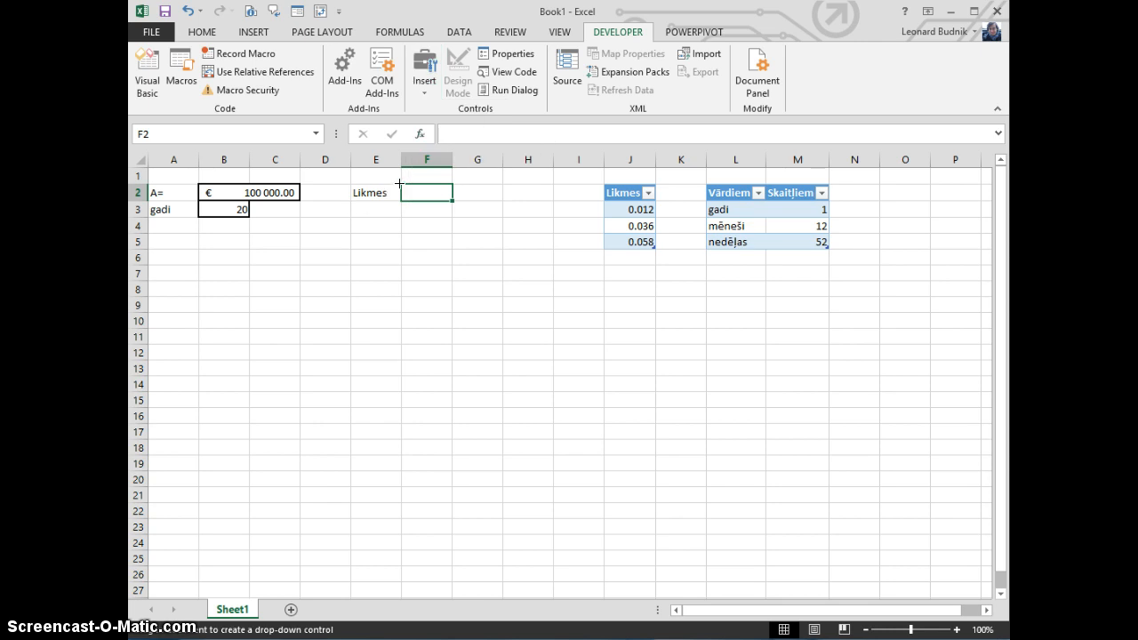
pyautogui.moveTo(399, 184); pyautogui.dragTo(503, 200)
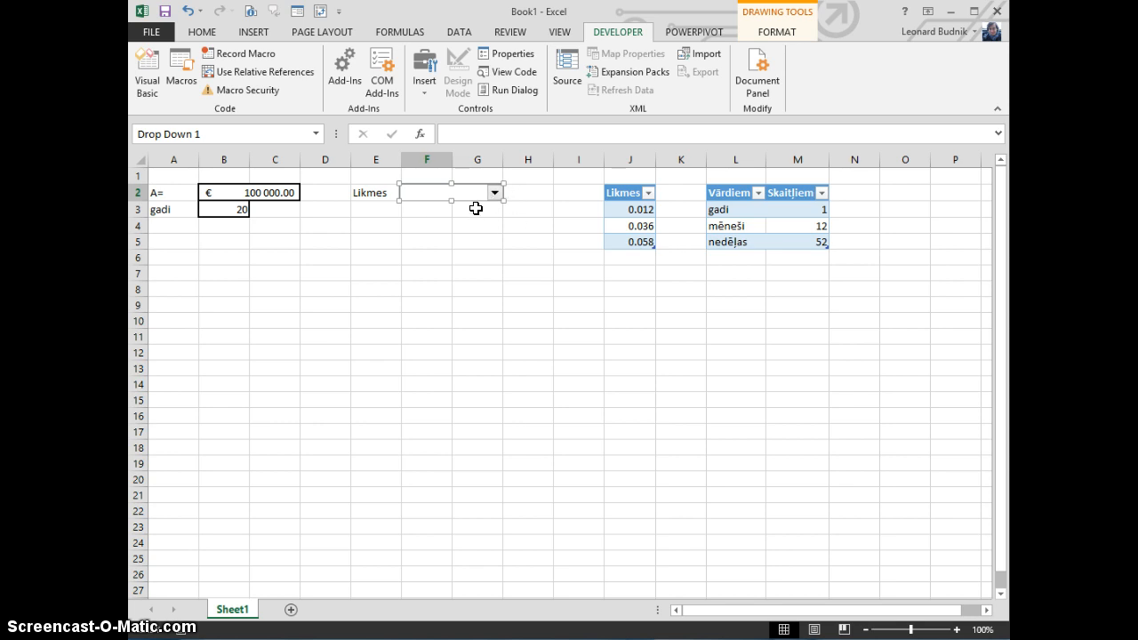
pyautogui.click(483, 222)
pyautogui.click(495, 195)
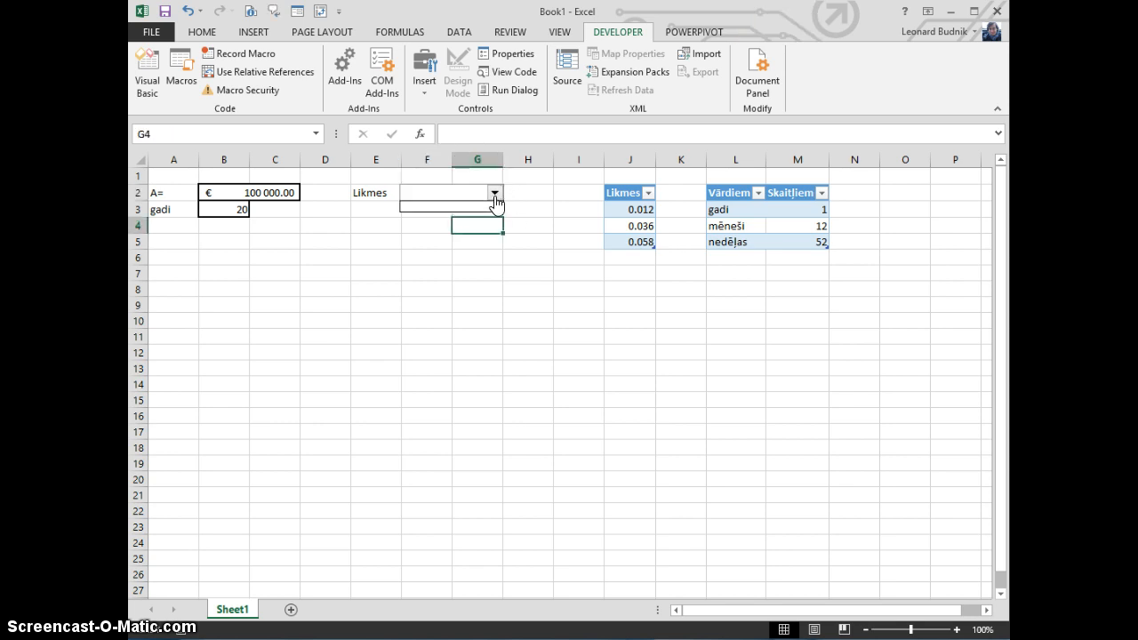
pyautogui.click(495, 196)
pyautogui.click(496, 197)
pyautogui.click(496, 197)
# Set the input range of the Likmes combo box to $J$3:$J$5 in its control formatting
pyautogui.rightClick(460, 190)
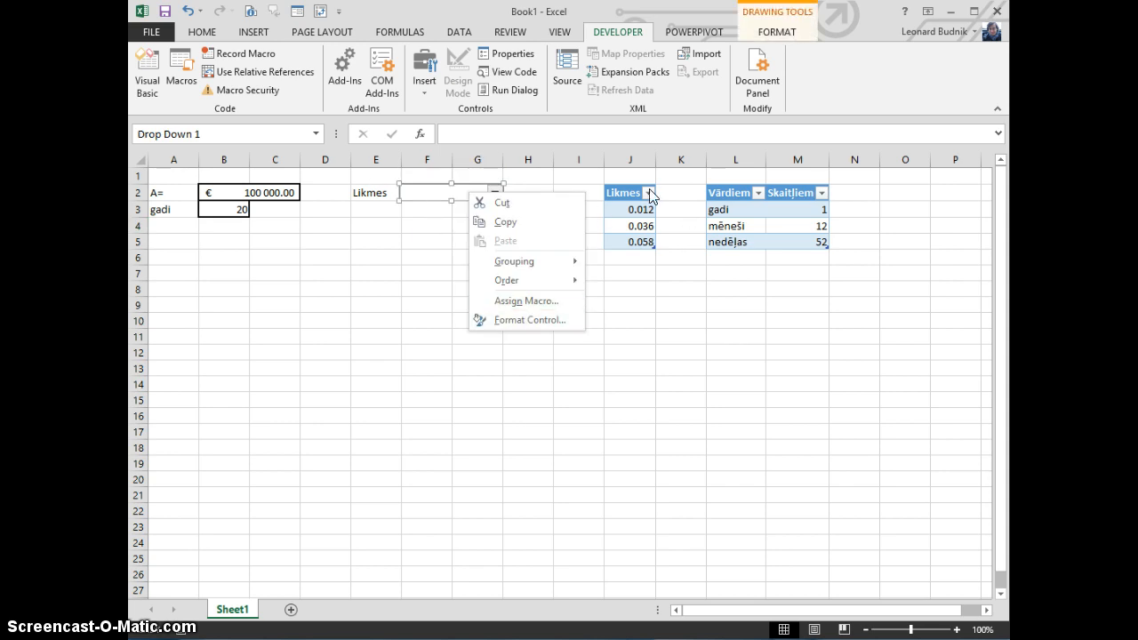
pyautogui.click(524, 320)
pyautogui.moveTo(582, 130); pyautogui.dragTo(285, 99)
pyautogui.click(331, 154)
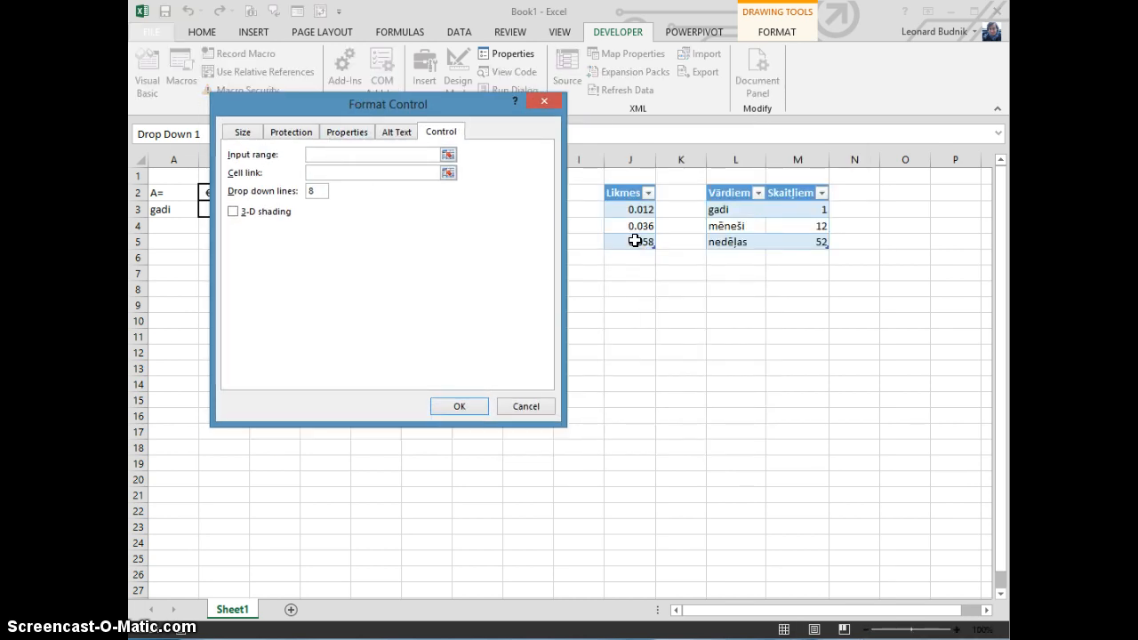
pyautogui.moveTo(632, 210); pyautogui.dragTo(635, 242)
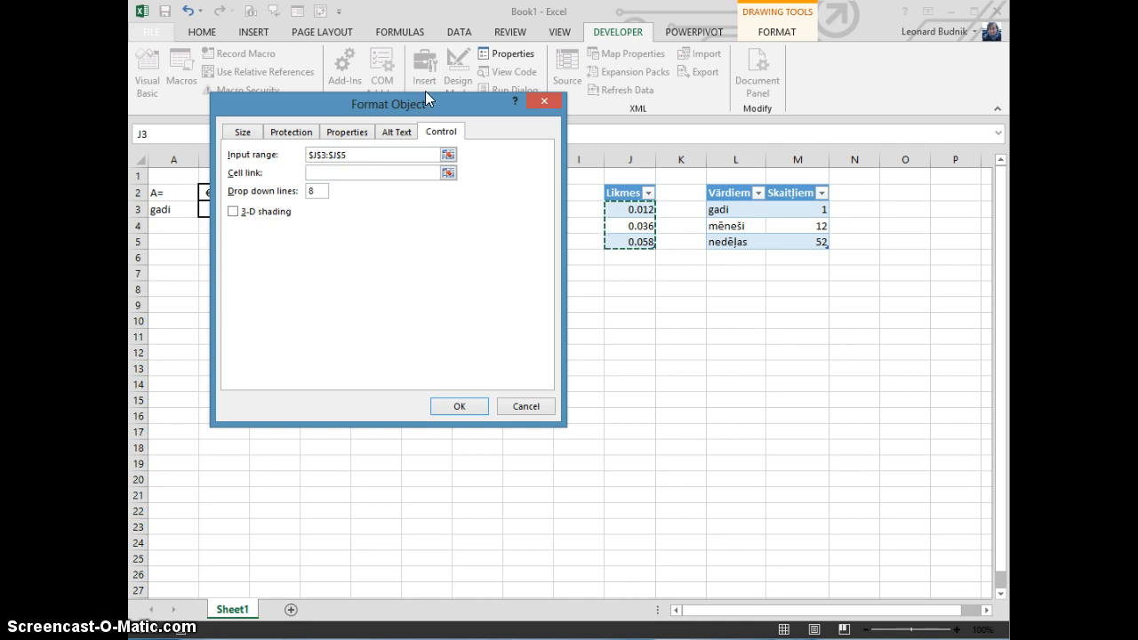
# Link the Likmes combo box to cell H2, apply the settings and deselect the control
pyautogui.moveTo(426, 99); pyautogui.dragTo(783, 58)
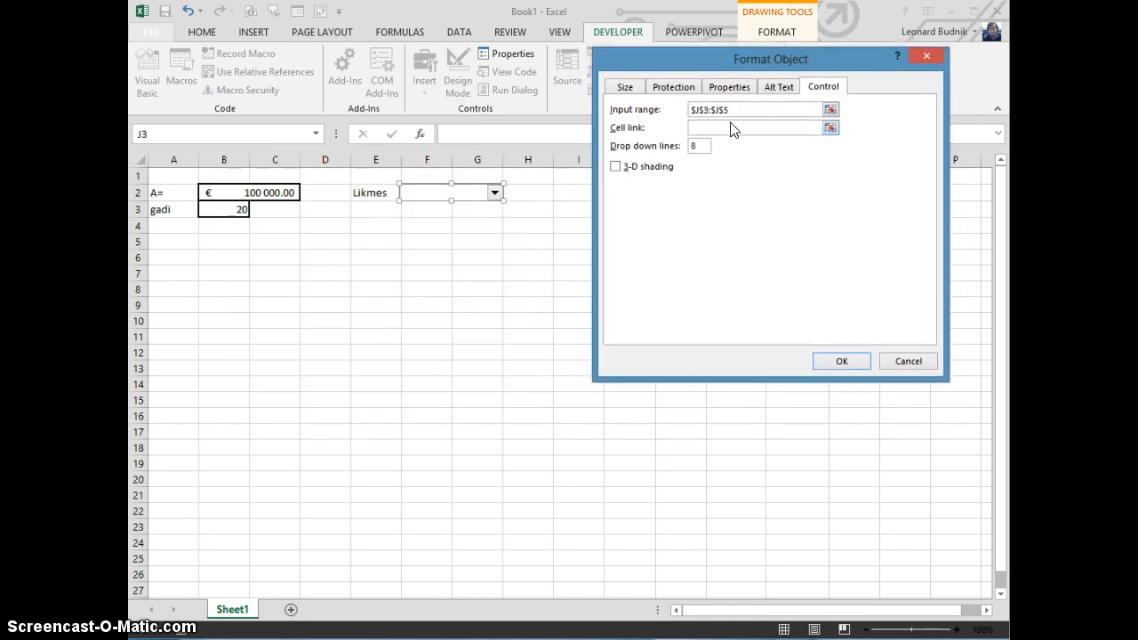
pyautogui.click(731, 129)
pyautogui.click(527, 193)
pyautogui.click(840, 362)
pyautogui.press('Escape')
pyautogui.click(544, 289)
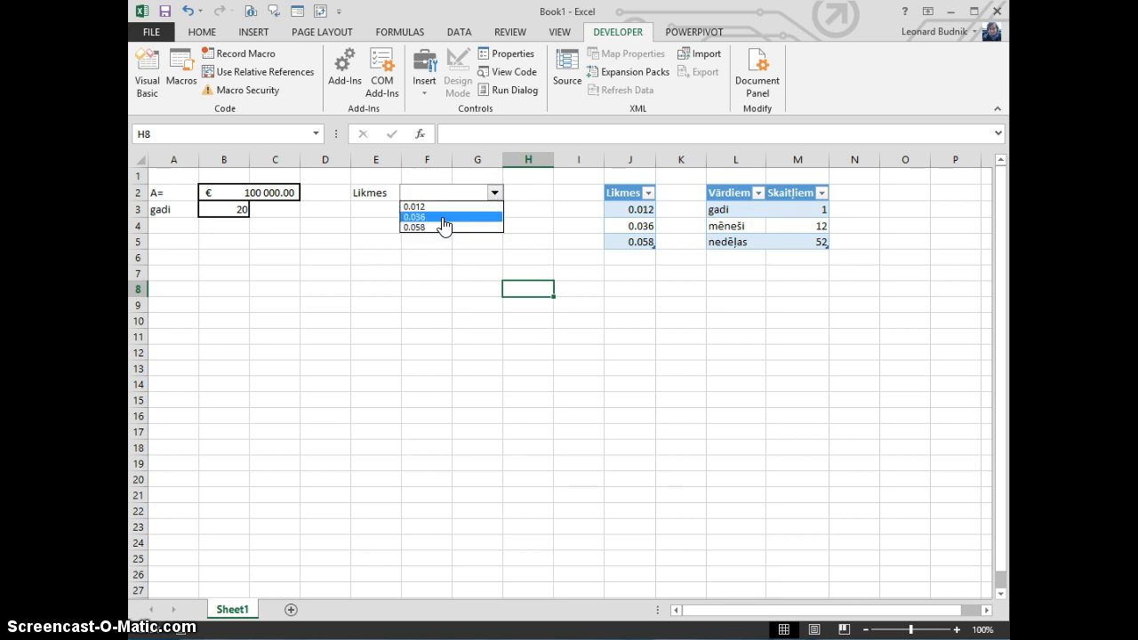
# Test the Likmes combo box by choosing 0.036 and finally 0.058
pyautogui.click(444, 218)
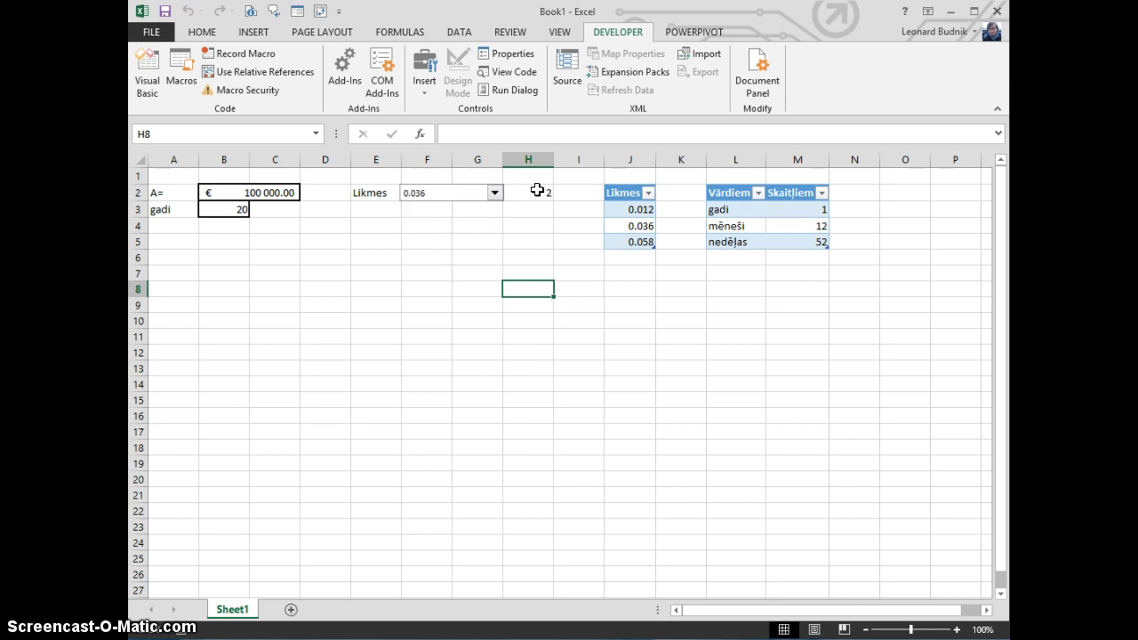
pyautogui.click(494, 193)
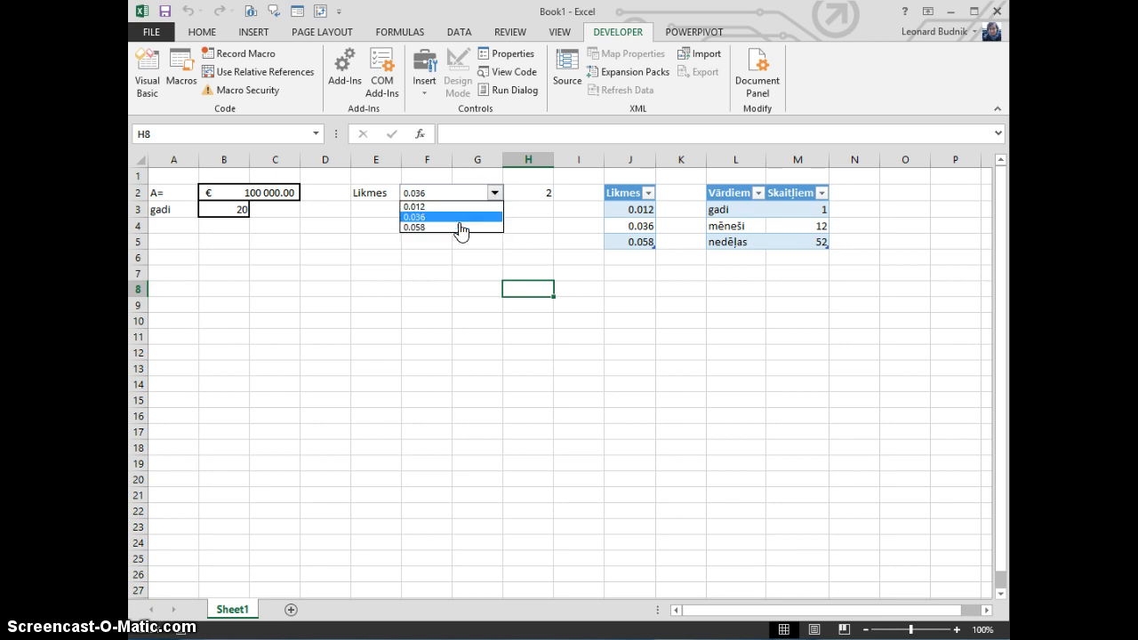
pyautogui.click(457, 235)
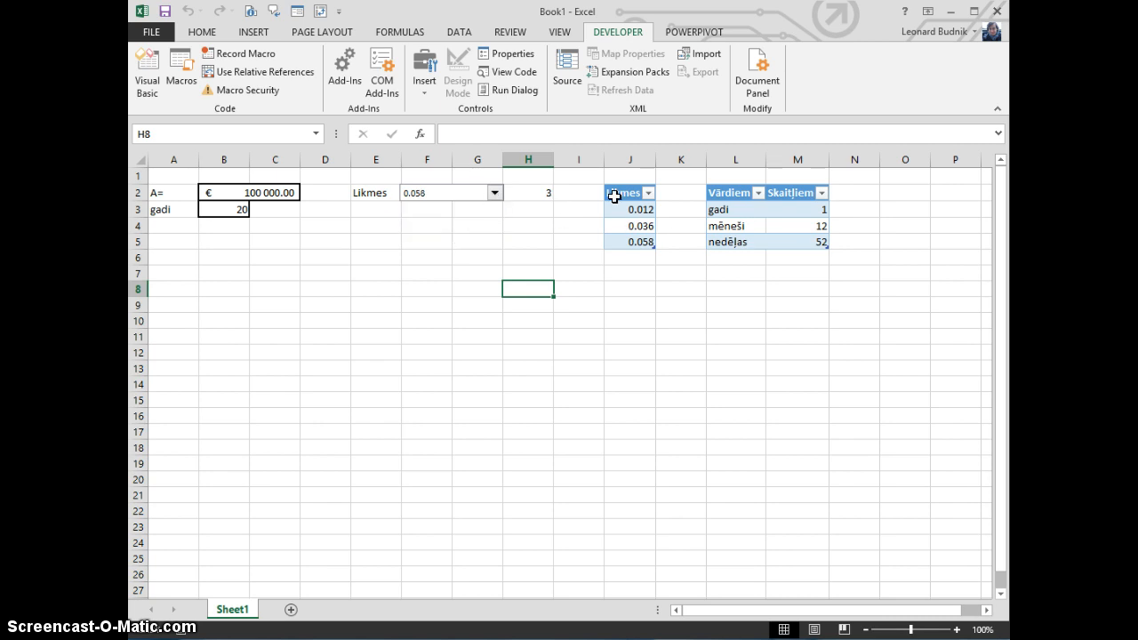
# Enter the label "Periodi" in E3 and place a copy of the Likmes combo box beside it over F3:G3
pyautogui.click(375, 209)
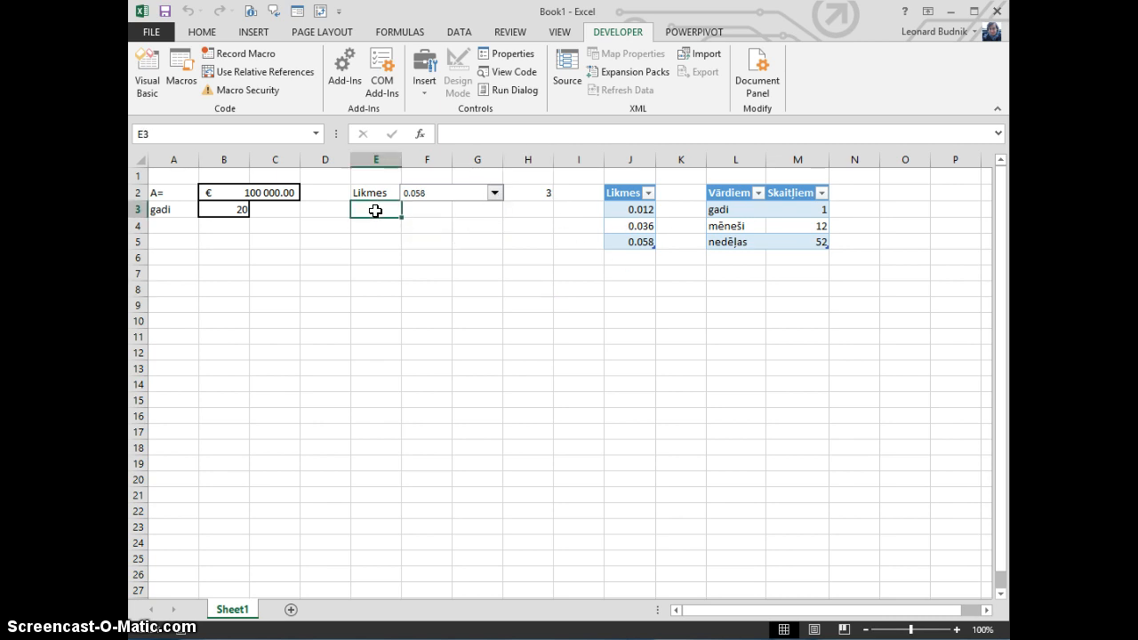
pyautogui.write('Periodi')
pyautogui.click(480, 255)
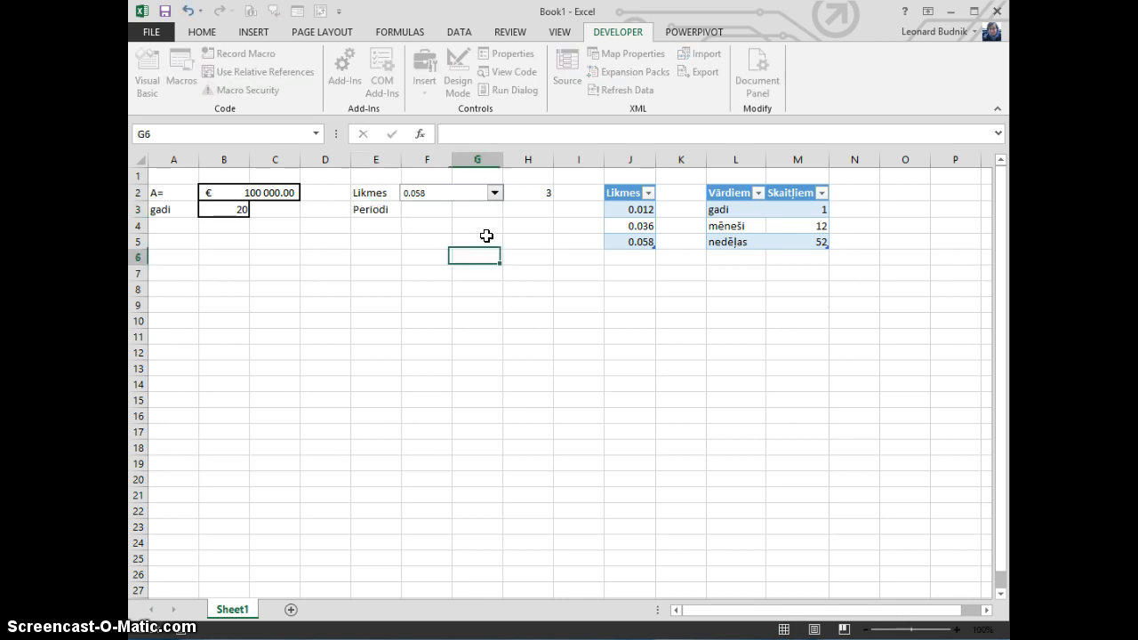
pyautogui.keyDown('ctrl'); pyautogui.click(436, 195); pyautogui.keyUp('ctrl')
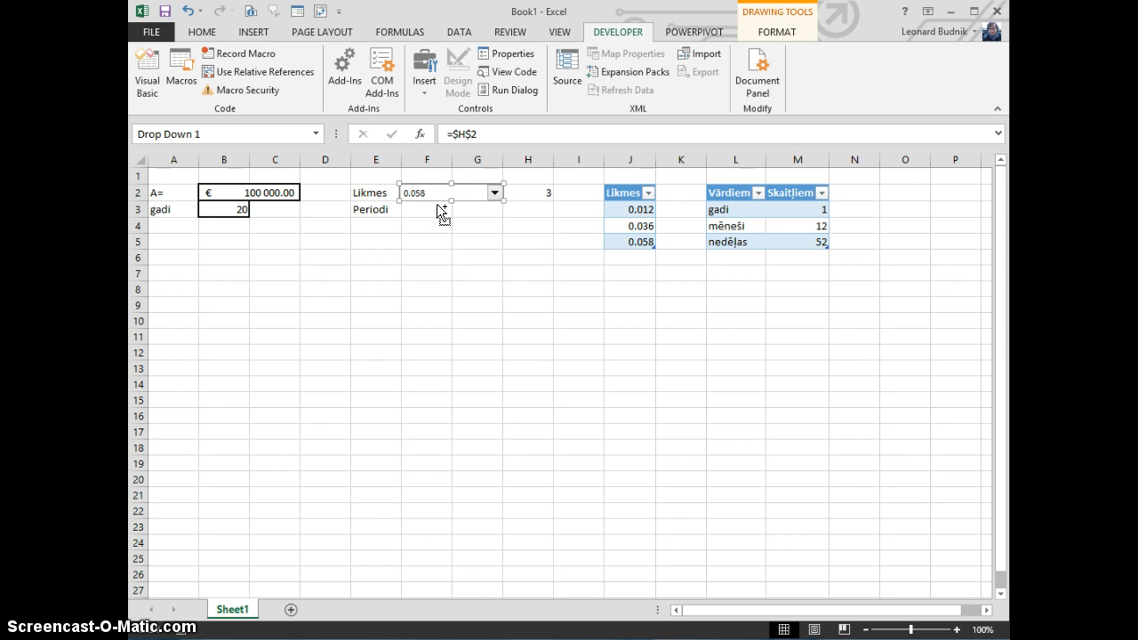
pyautogui.moveTo(482, 206); pyautogui.dragTo(474, 214)
# Set the input range of the copied Periodi combo box to $L$3:$L$5
pyautogui.rightClick(476, 215)
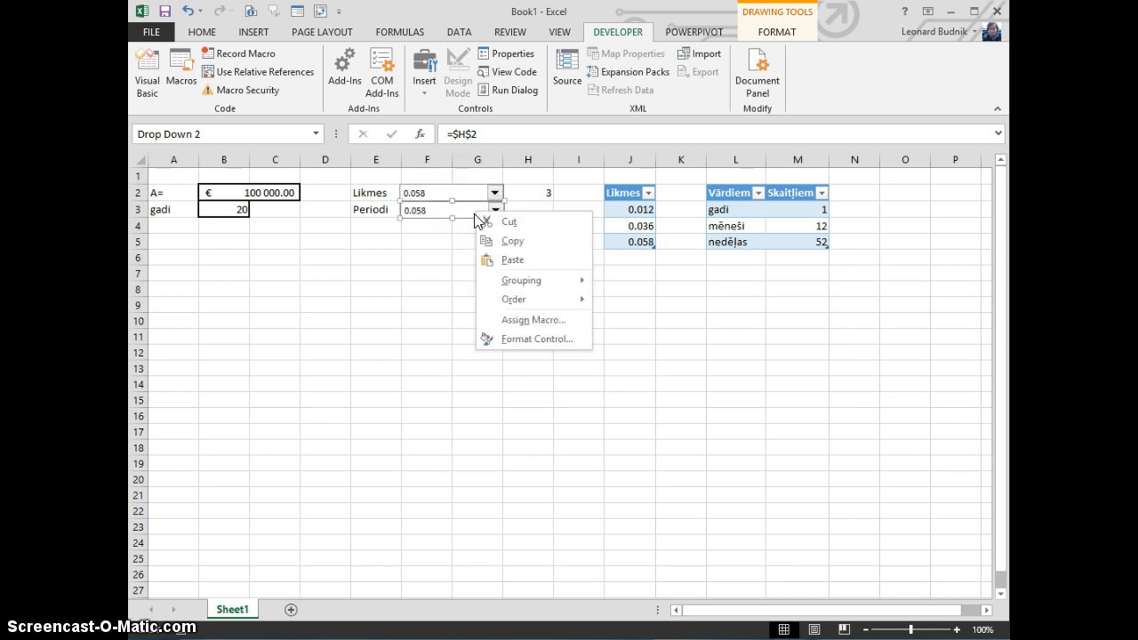
pyautogui.click(523, 338)
pyautogui.moveTo(791, 60); pyautogui.dragTo(472, 106)
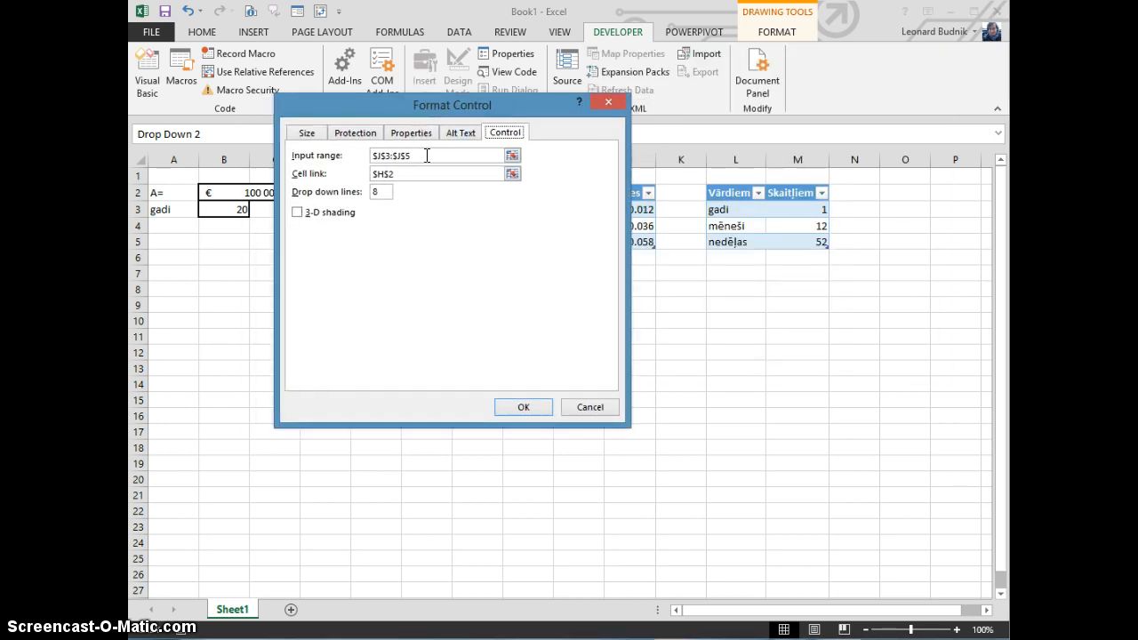
pyautogui.moveTo(427, 156); pyautogui.dragTo(372, 156)
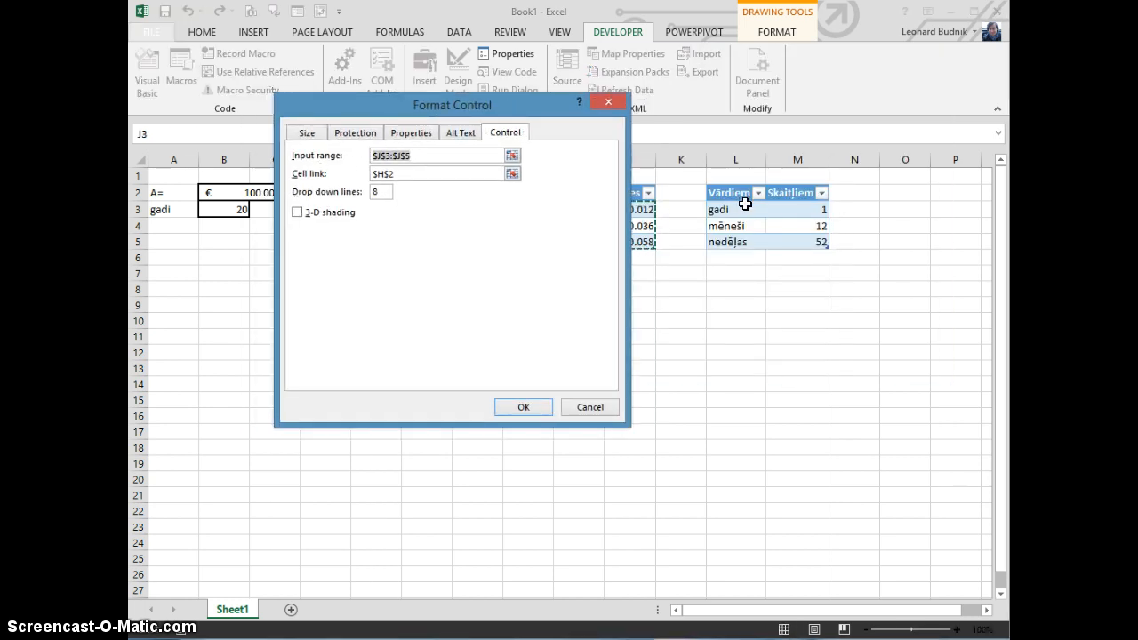
pyautogui.moveTo(742, 207); pyautogui.dragTo(737, 243)
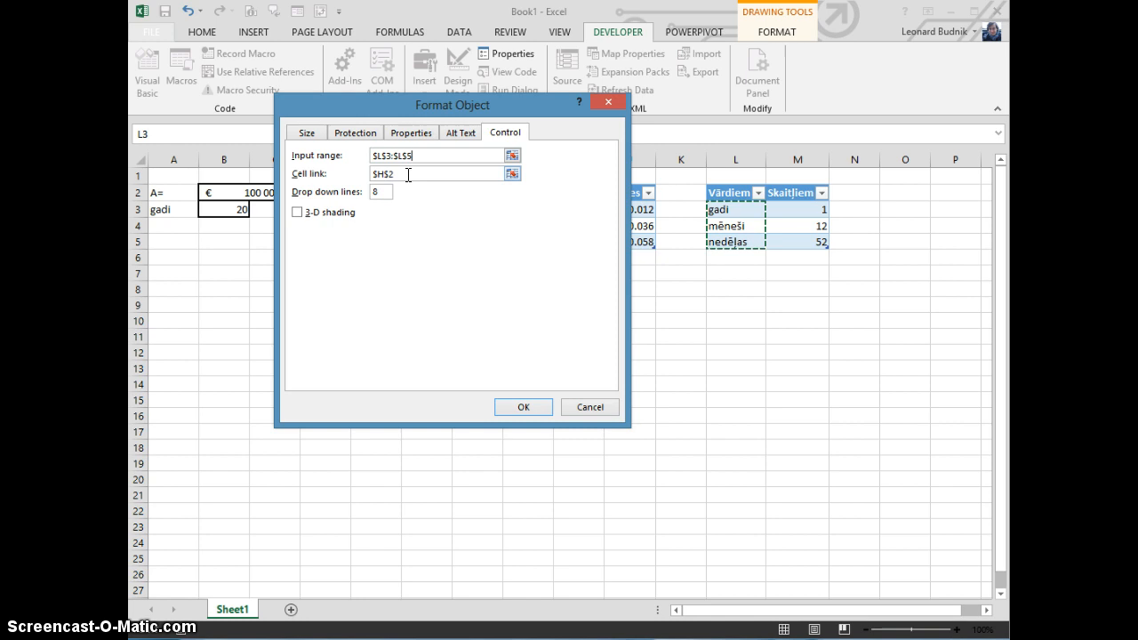
# Set the Periodi combo box's cell link to $H$3 and apply the control settings
pyautogui.moveTo(409, 175); pyautogui.dragTo(371, 173)
pyautogui.moveTo(329, 105); pyautogui.dragTo(670, 72)
pyautogui.click(532, 211)
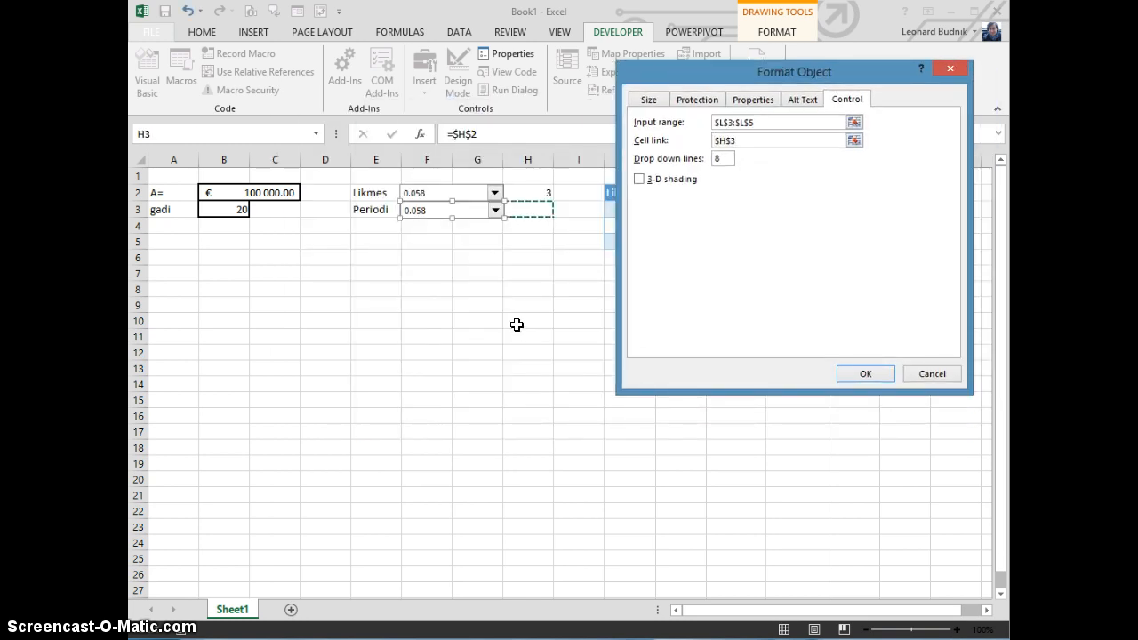
pyautogui.click(865, 374)
pyautogui.click(472, 256)
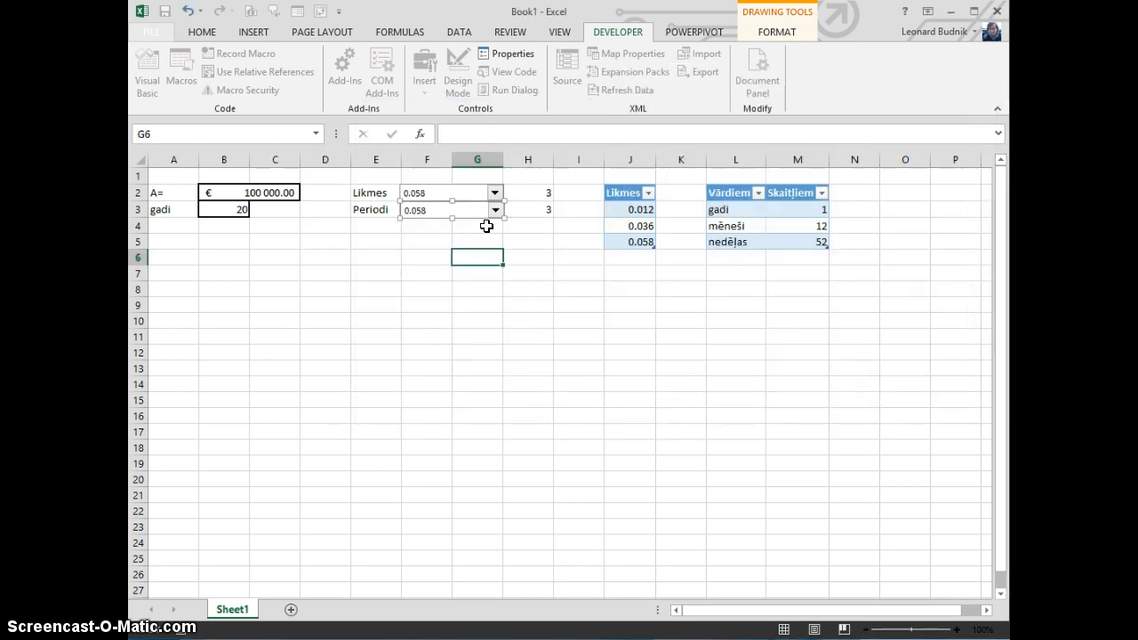
# Test the Periodi combo box by choosing gadi, mēneši and finally nedēļas
pyautogui.click(495, 211)
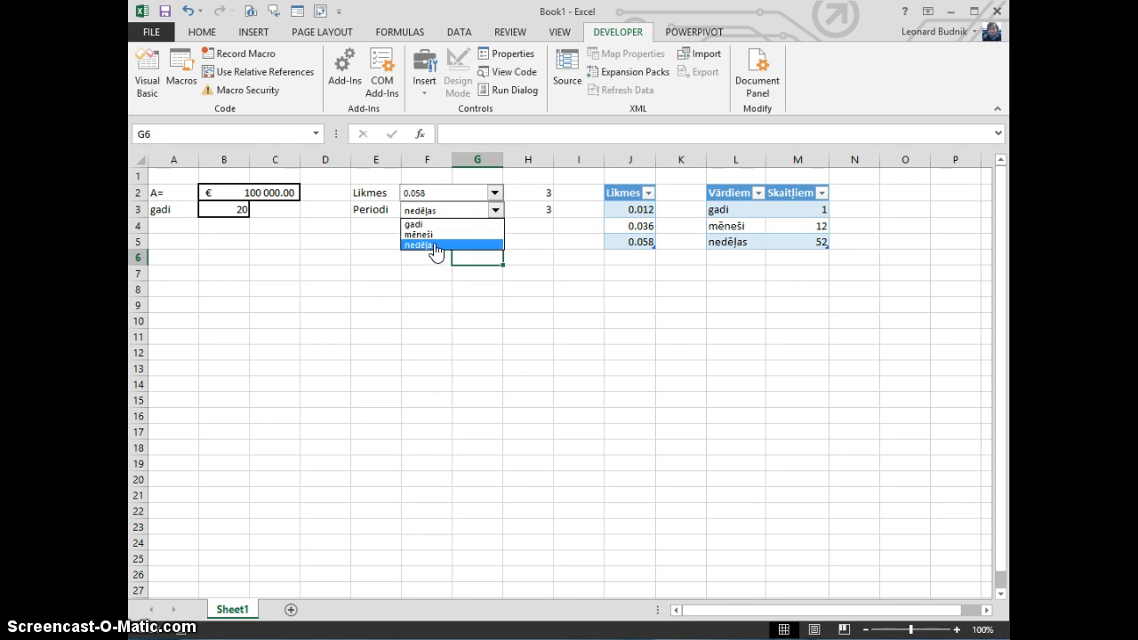
pyautogui.click(436, 250)
pyautogui.click(495, 211)
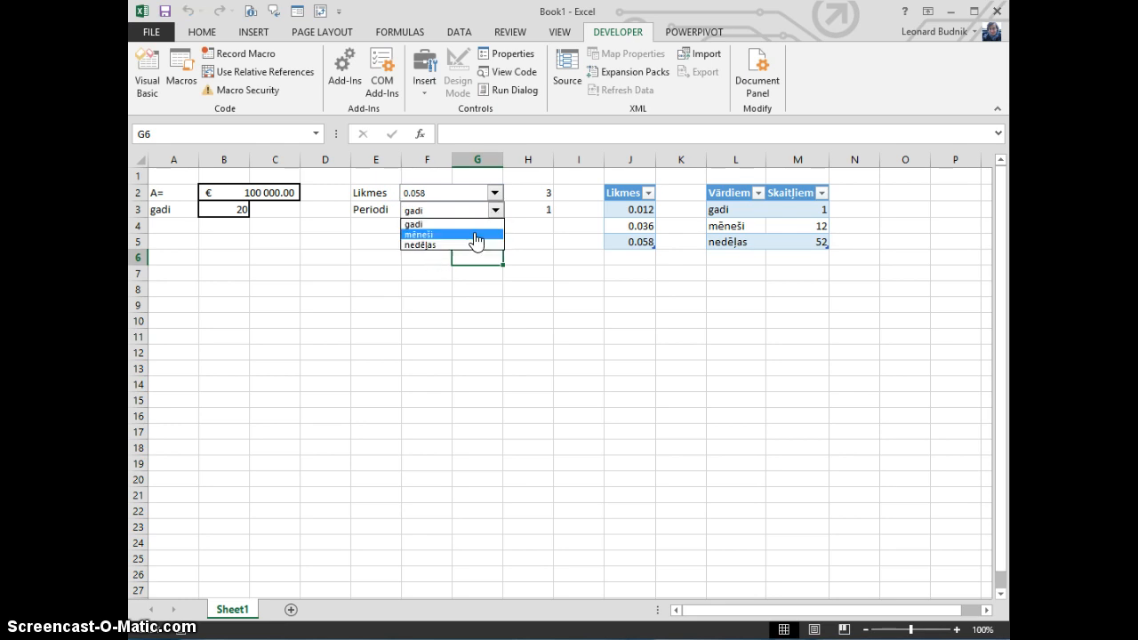
pyautogui.click(480, 232)
pyautogui.click(495, 211)
pyautogui.click(472, 243)
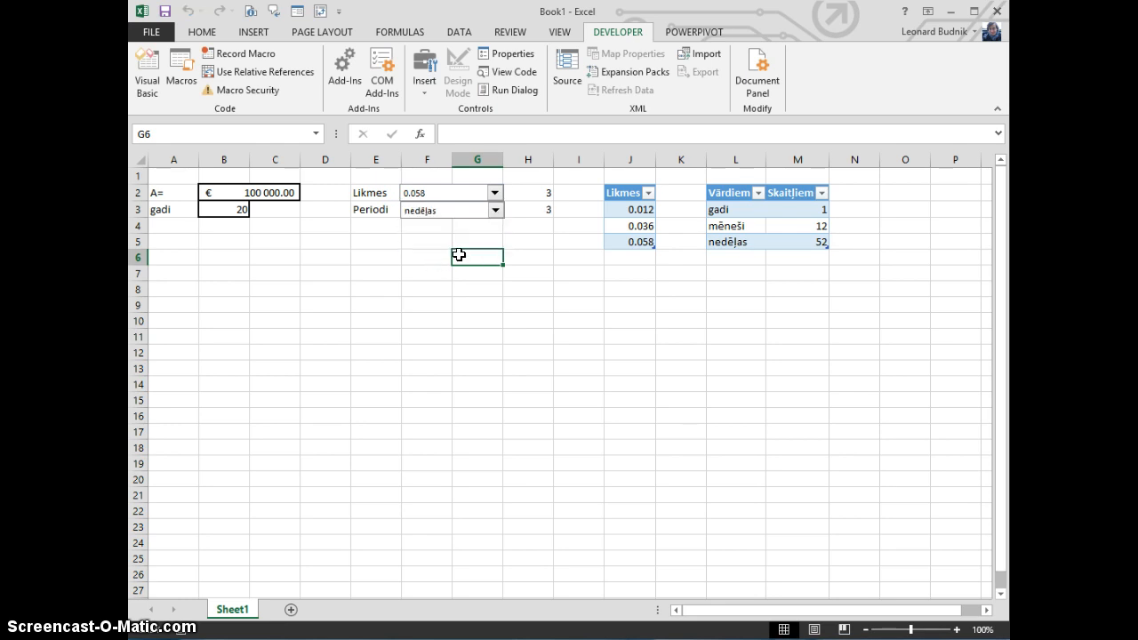
pyautogui.click(430, 288)
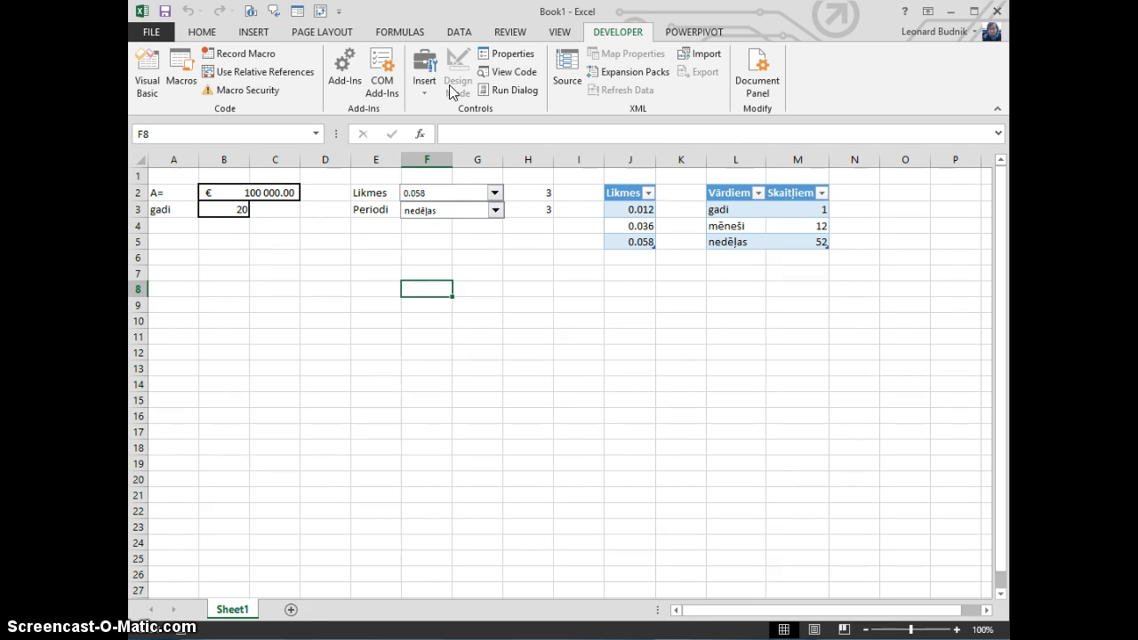
# Insert a form-control option button over B6:C6, below the years input
pyautogui.click(423, 82)
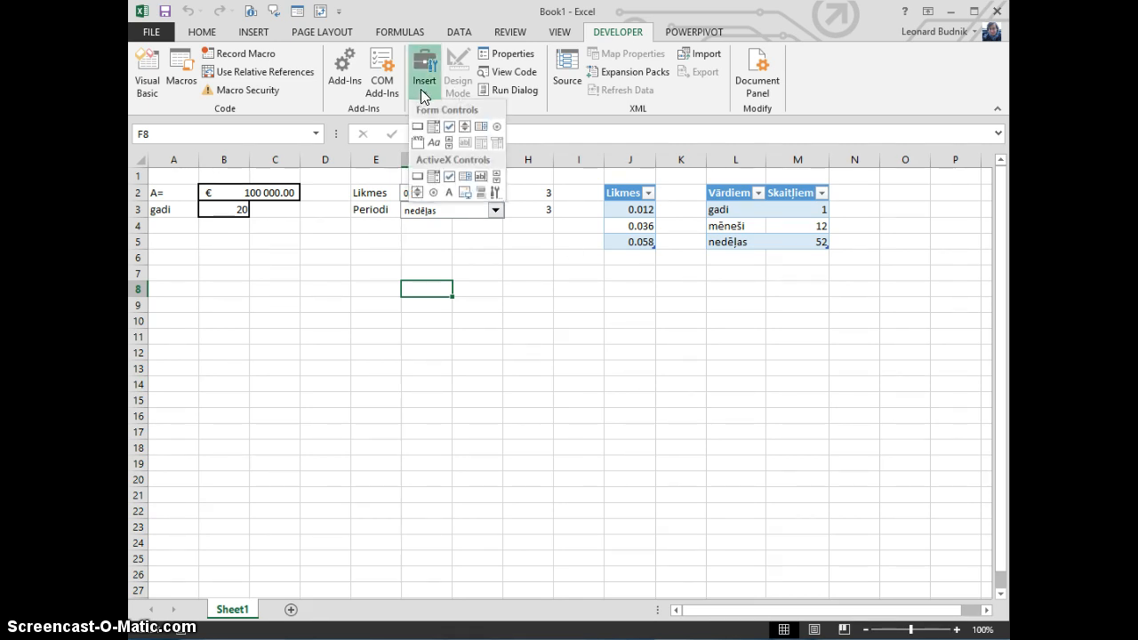
pyautogui.click(497, 127)
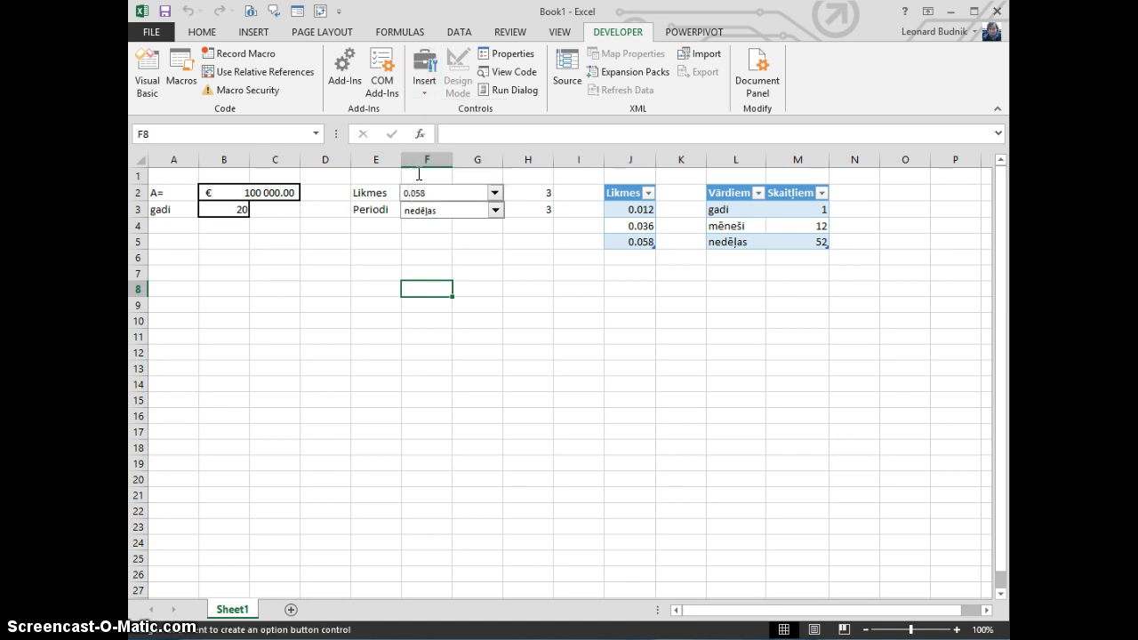
pyautogui.moveTo(199, 249); pyautogui.dragTo(282, 269)
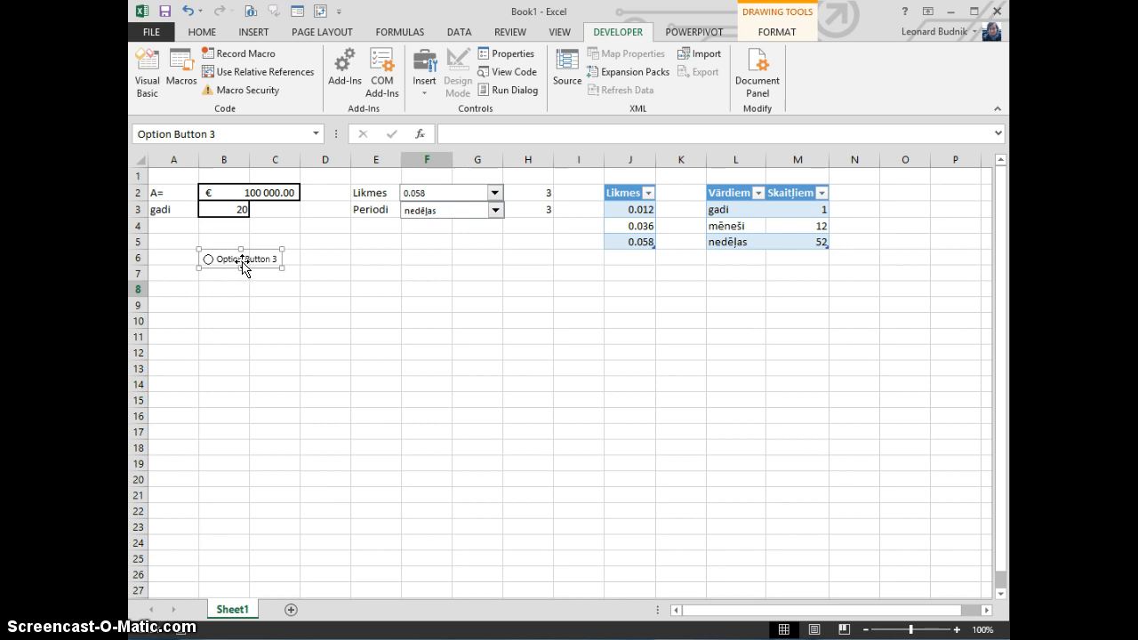
# Change the option button's caption to "PMT metode"
pyautogui.click(242, 259)
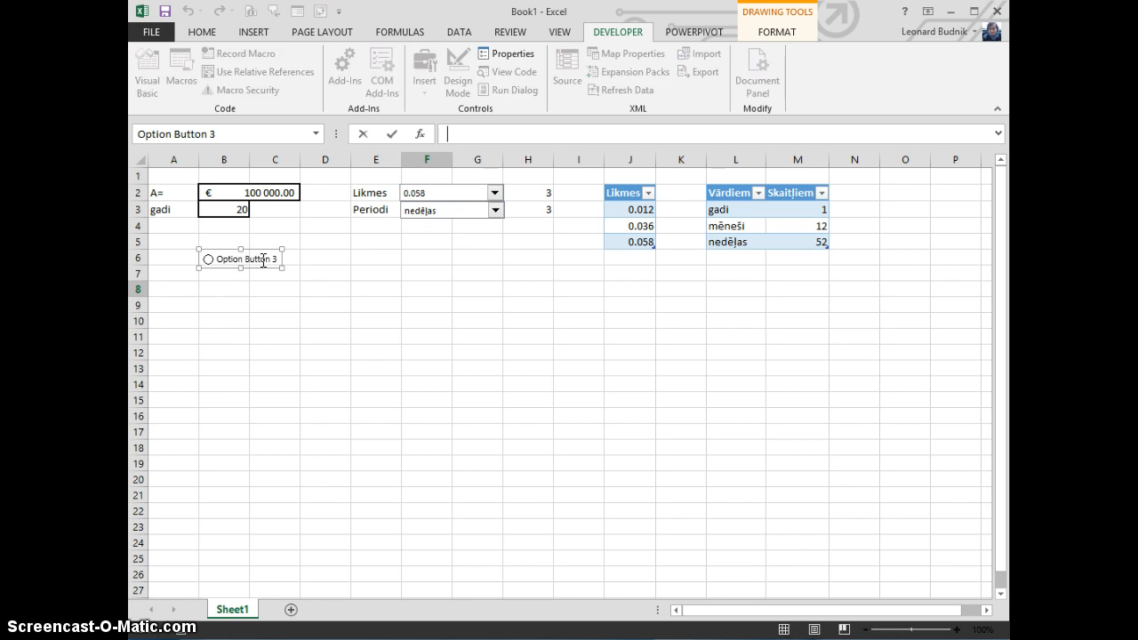
pyautogui.press('Delete')
pyautogui.press('Delete')
pyautogui.press('Delete')
pyautogui.press('Delete')
pyautogui.press('Delete')
pyautogui.press('Delete')
pyautogui.press('Delete')
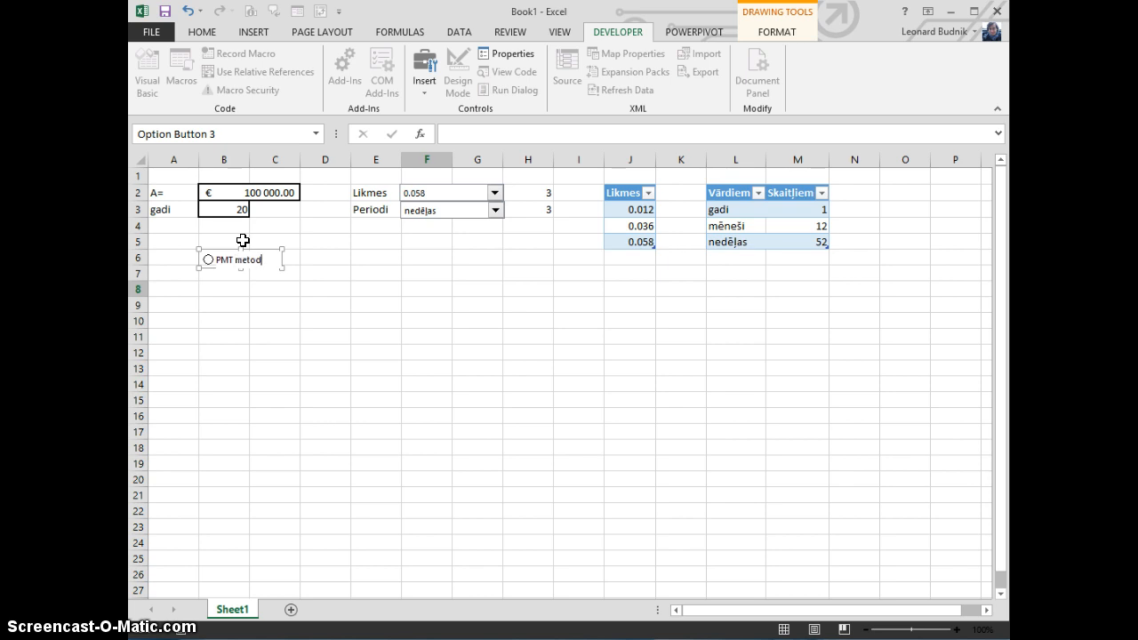
pyautogui.click(308, 282)
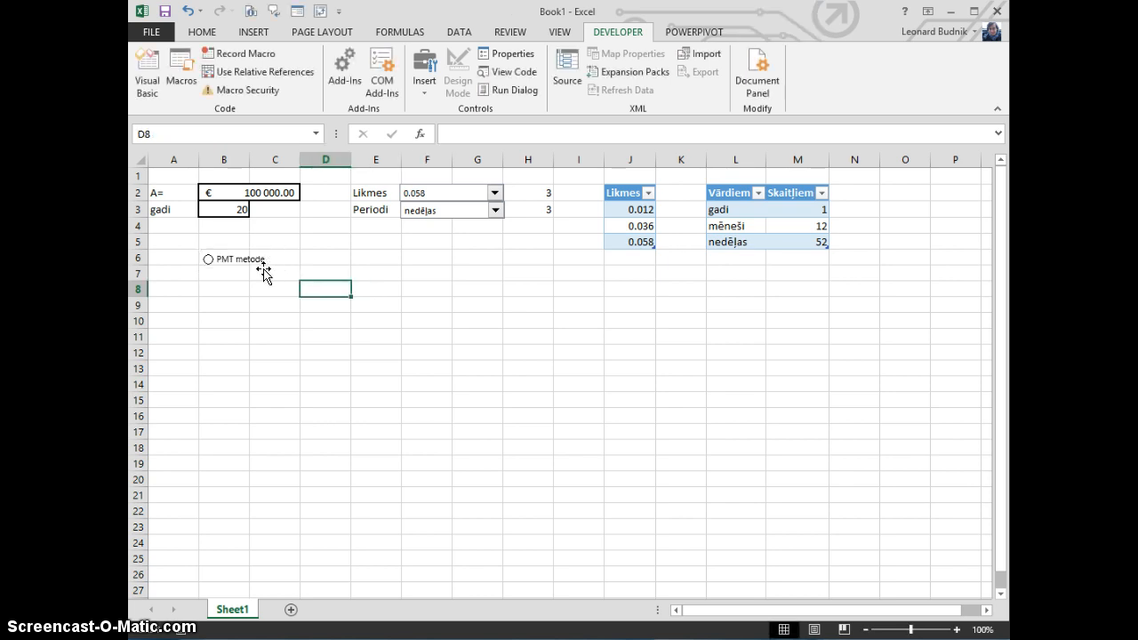
# Place a copy of the PMT metode option button directly beneath it and nudge it into left alignment with the original
pyautogui.keyDown('ctrl'); pyautogui.click(256, 271); pyautogui.keyUp('ctrl')
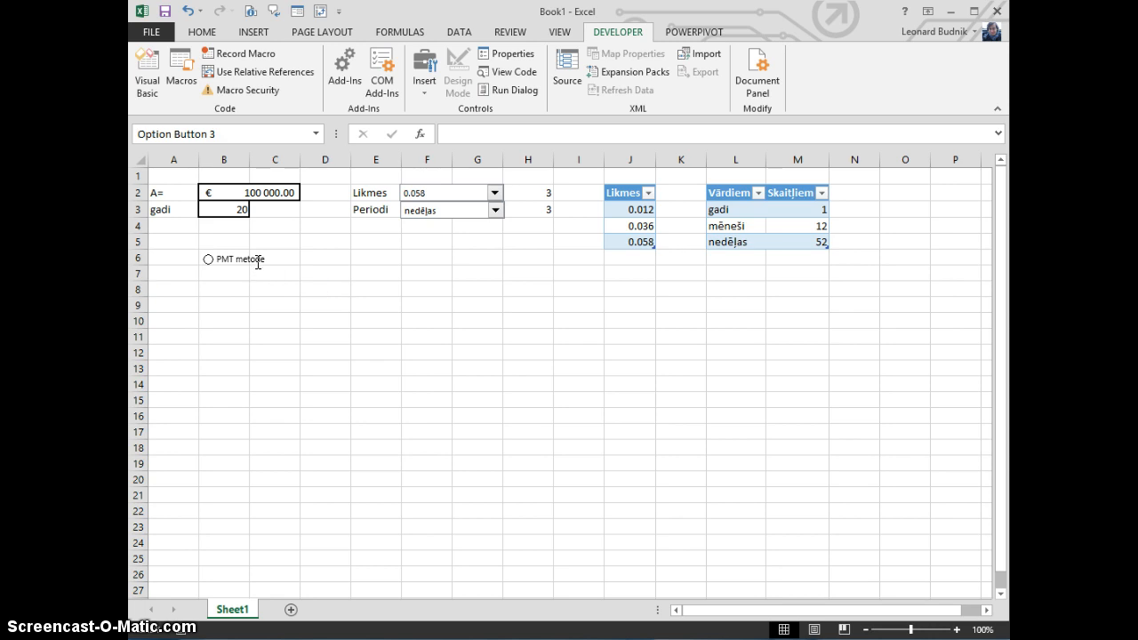
pyautogui.moveTo(277, 284)
pyautogui.mouseDown()
pyautogui.moveTo(279, 275)
pyautogui.moveTo(262, 286)
pyautogui.mouseUp()
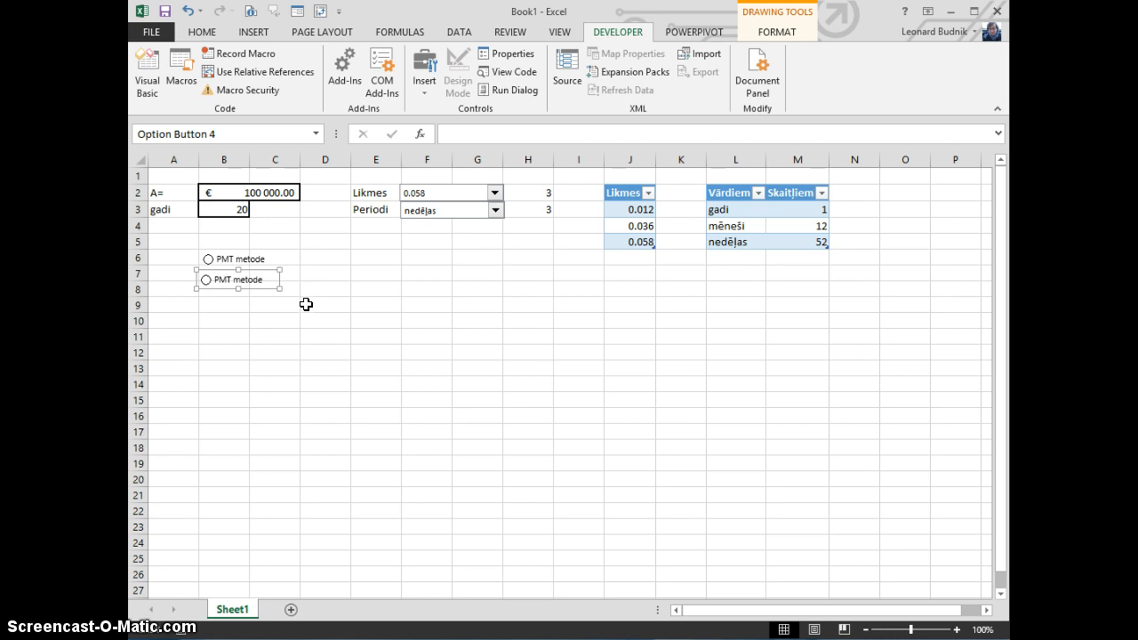
pyautogui.press('Right')
pyautogui.press('Right')
pyautogui.press('Right')
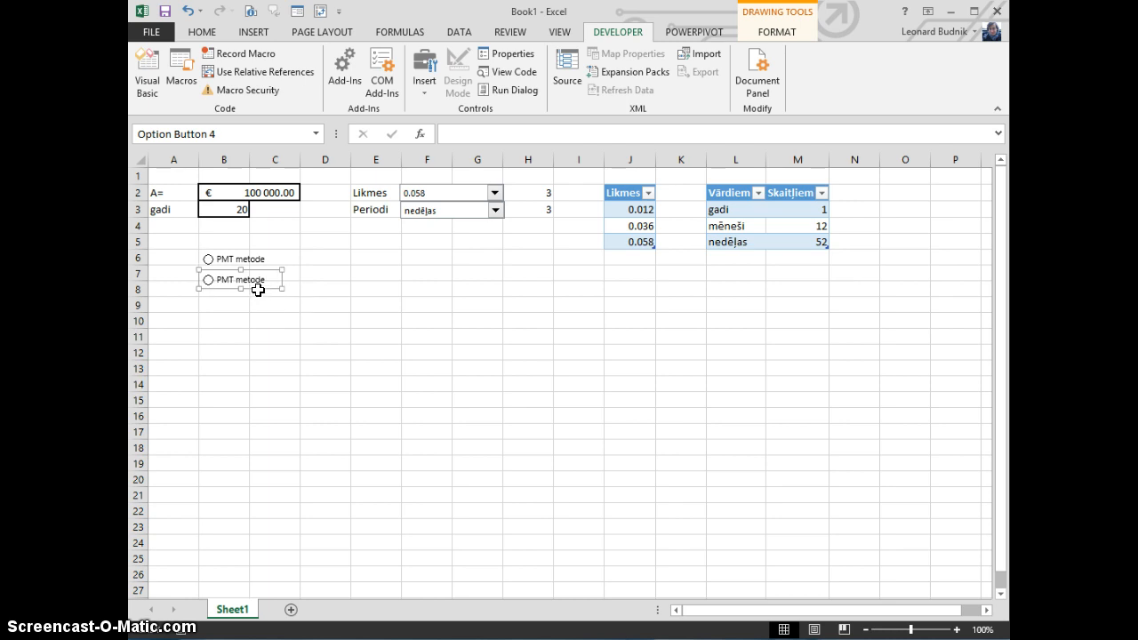
pyautogui.press('Left')
# Change the copied option button's caption to "KrD metode"
pyautogui.click(267, 281)
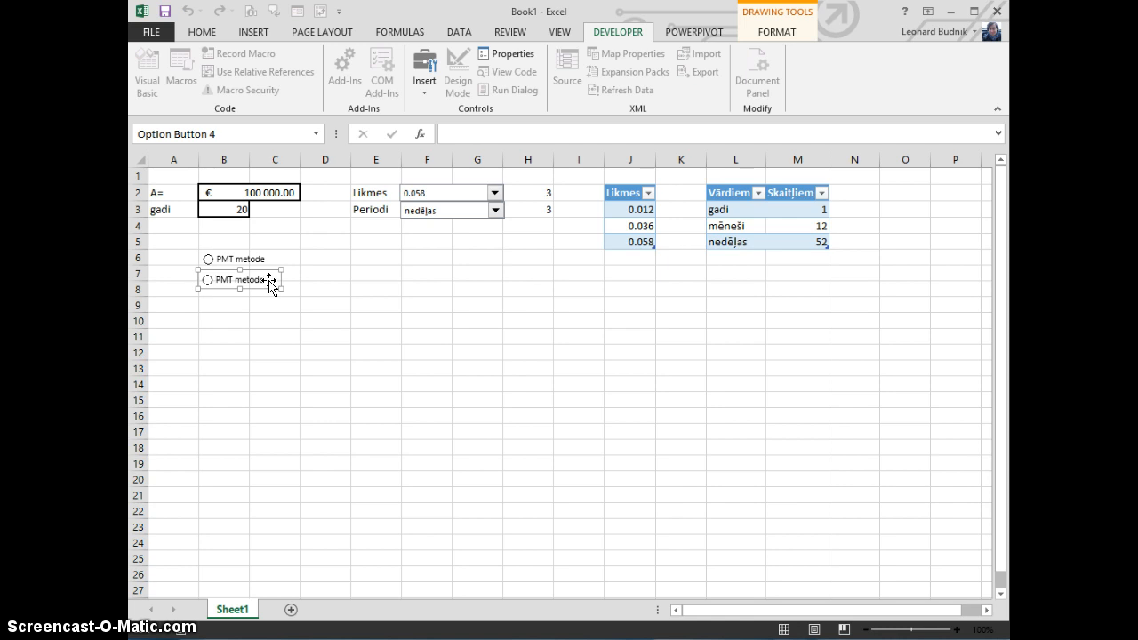
pyautogui.press('Delete')
pyautogui.press('Delete')
pyautogui.press('Delete')
pyautogui.write('KrD')
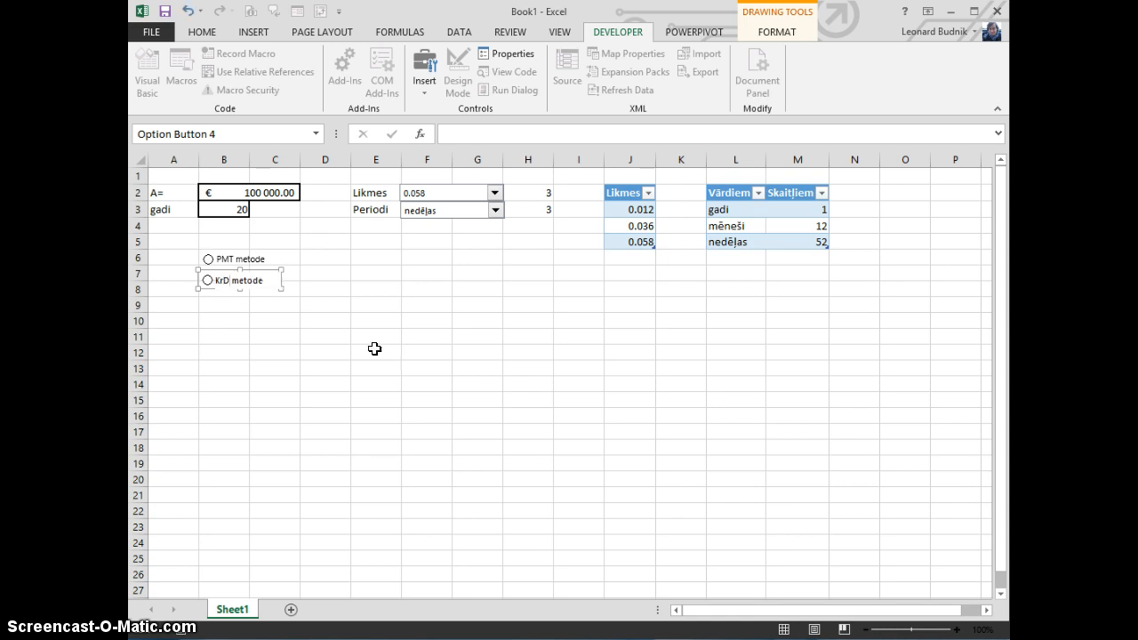
pyautogui.click(335, 324)
# Test the two option buttons by alternating between PMT metode and KrD metode, finishing on KrD metode
pyautogui.click(208, 258)
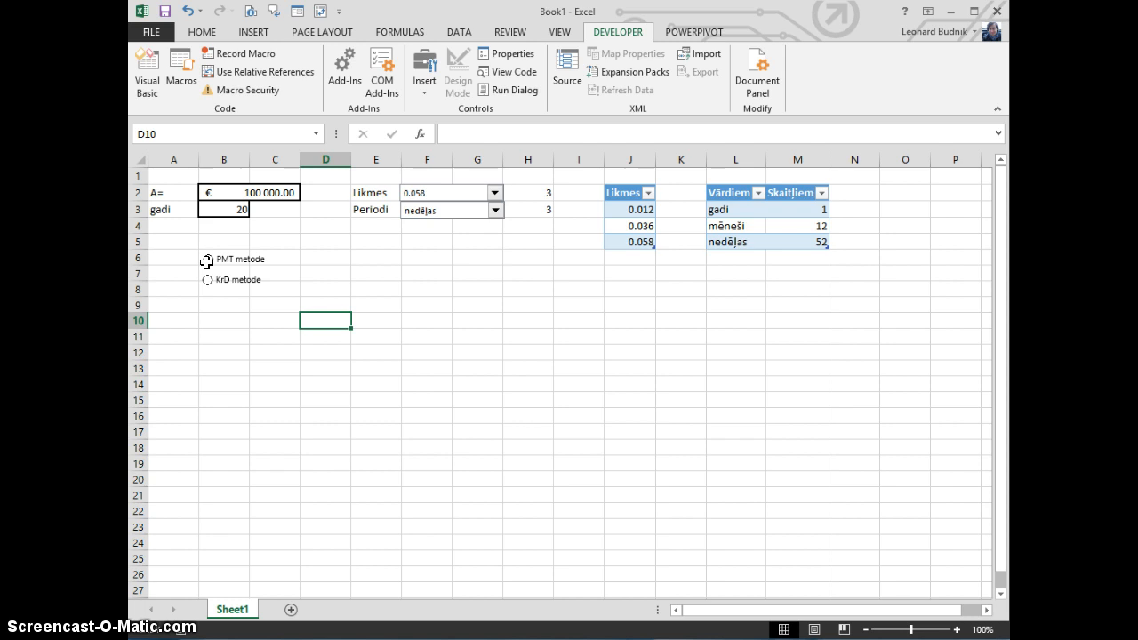
pyautogui.click(207, 281)
pyautogui.click(208, 259)
pyautogui.click(208, 279)
pyautogui.click(209, 259)
pyautogui.click(208, 279)
# Set the PMT metode option button's cell link to $A$6 and apply the control settings
pyautogui.rightClick(234, 257)
pyautogui.click(283, 405)
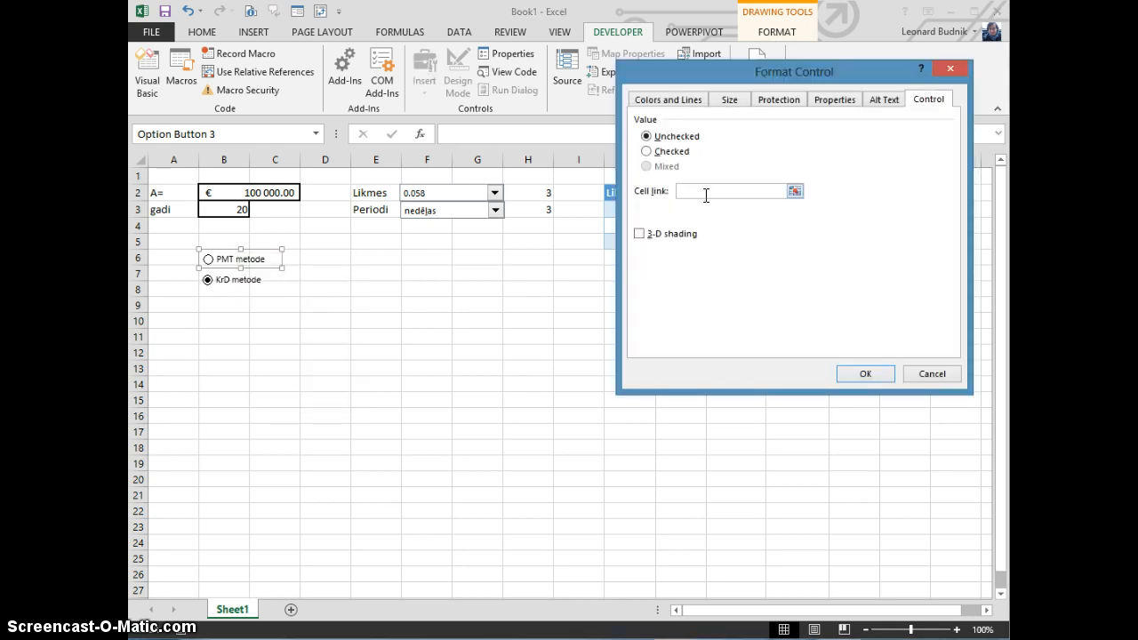
pyautogui.moveTo(702, 71); pyautogui.dragTo(436, 116)
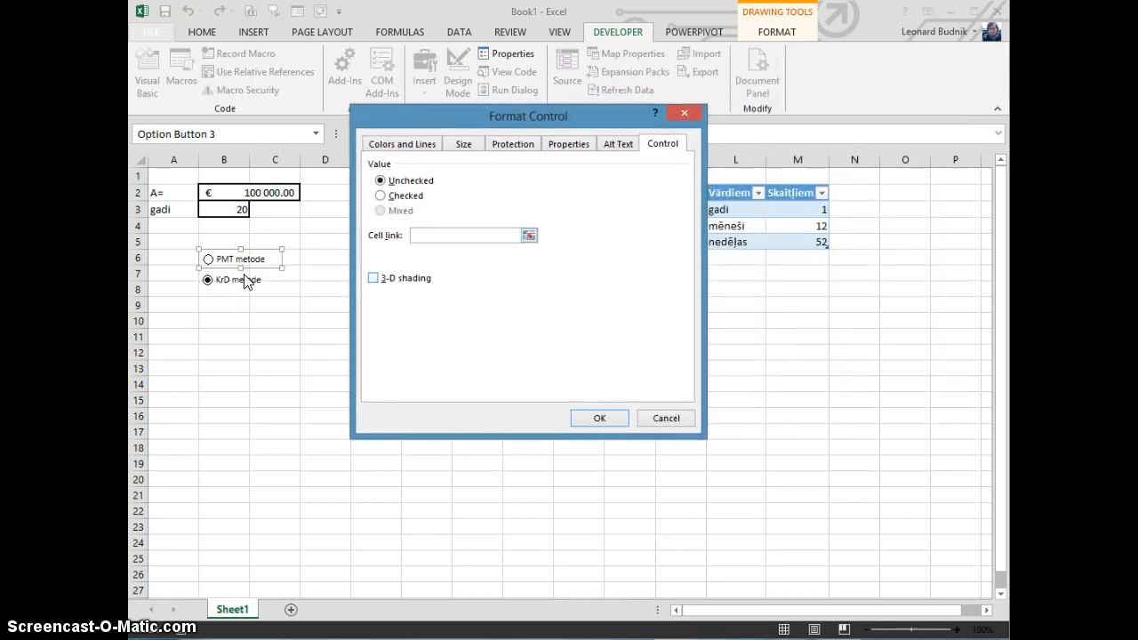
pyautogui.click(162, 258)
pyautogui.click(599, 418)
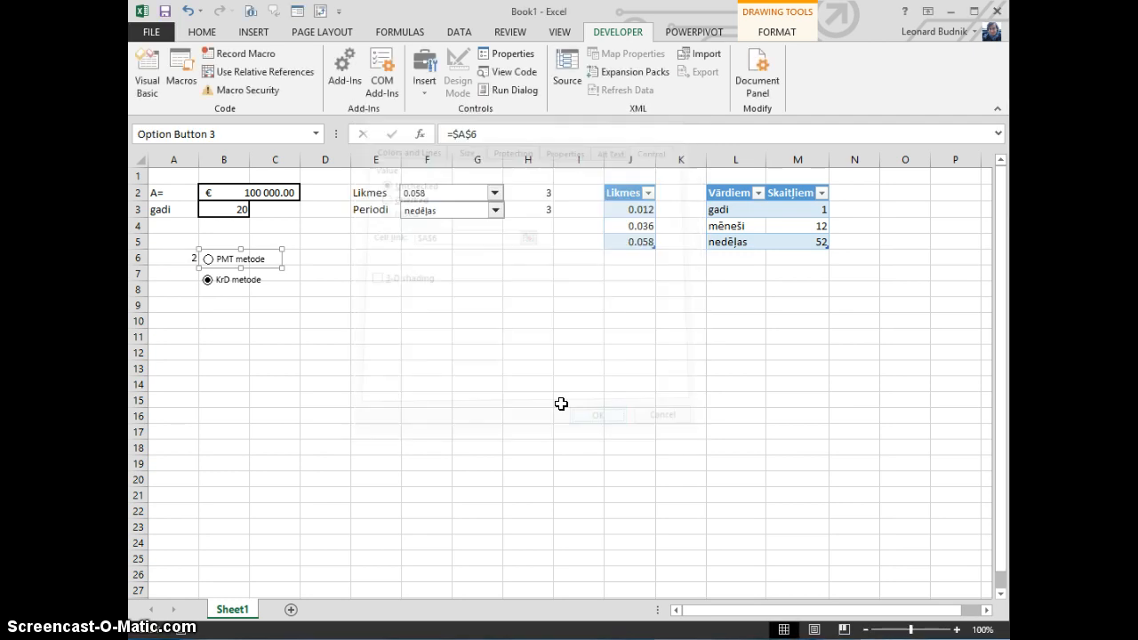
pyautogui.click(338, 352)
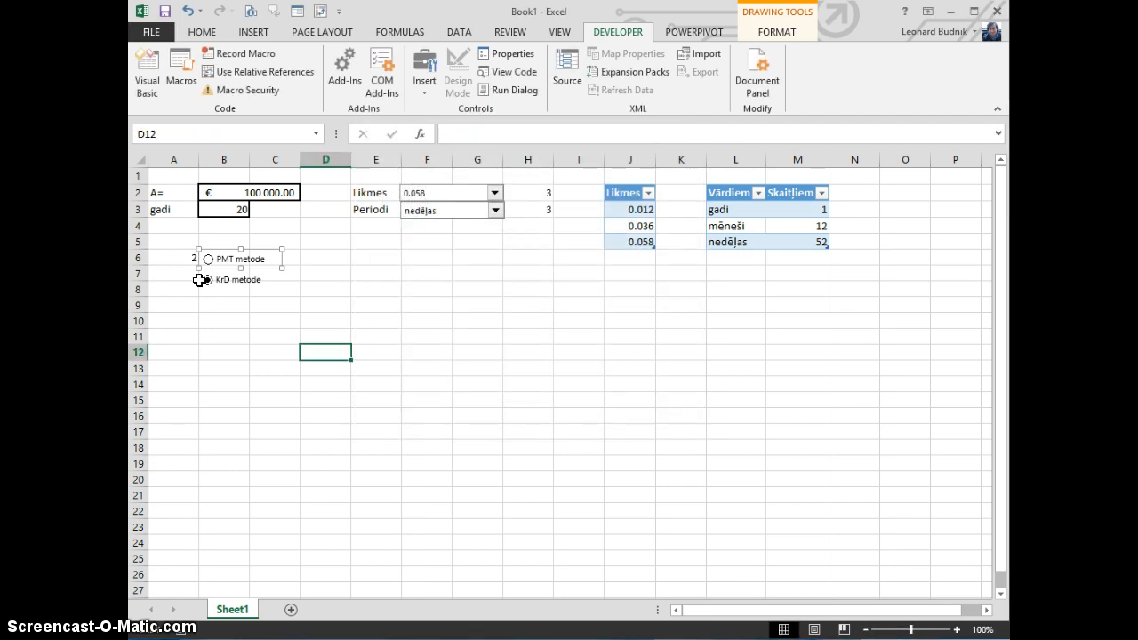
# Check the linked cell A6 by switching between PMT metode and KrD metode, ending on KrD metode
pyautogui.click(208, 258)
pyautogui.click(208, 280)
pyautogui.click(208, 260)
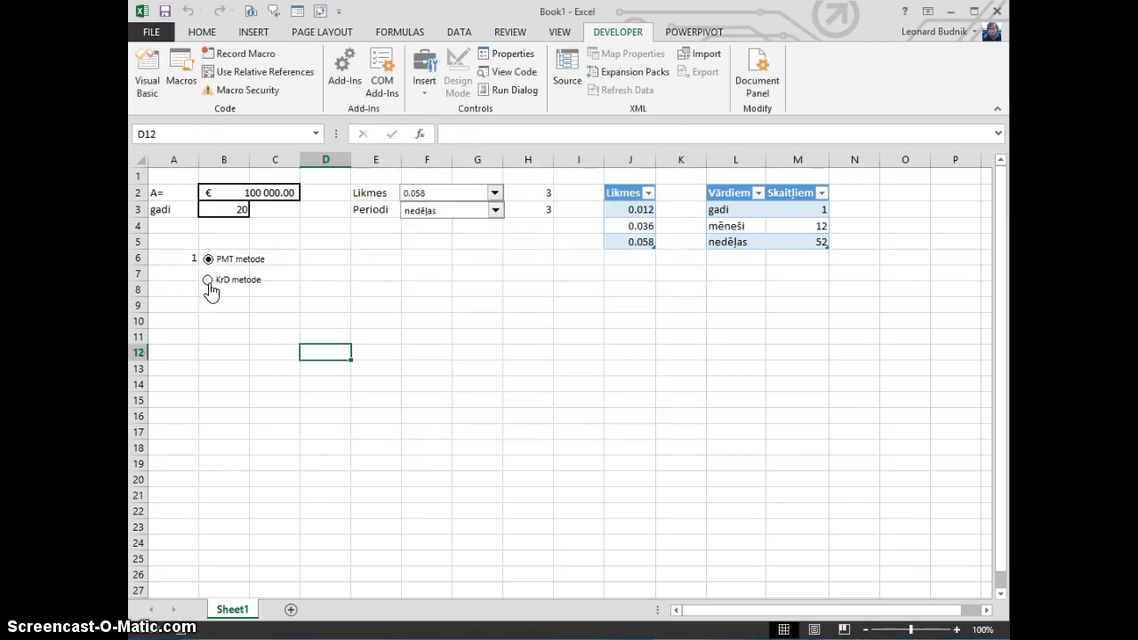
pyautogui.click(208, 281)
pyautogui.click(214, 305)
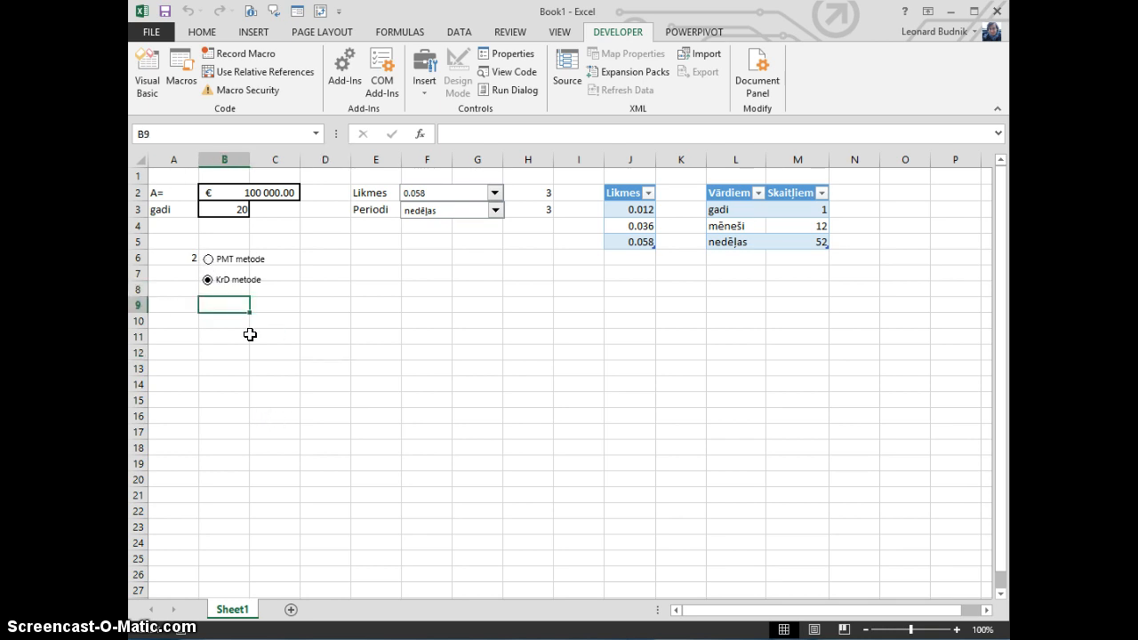
# Insert another form-control option button at E6 and place a duplicate directly beneath it
pyautogui.click(425, 76)
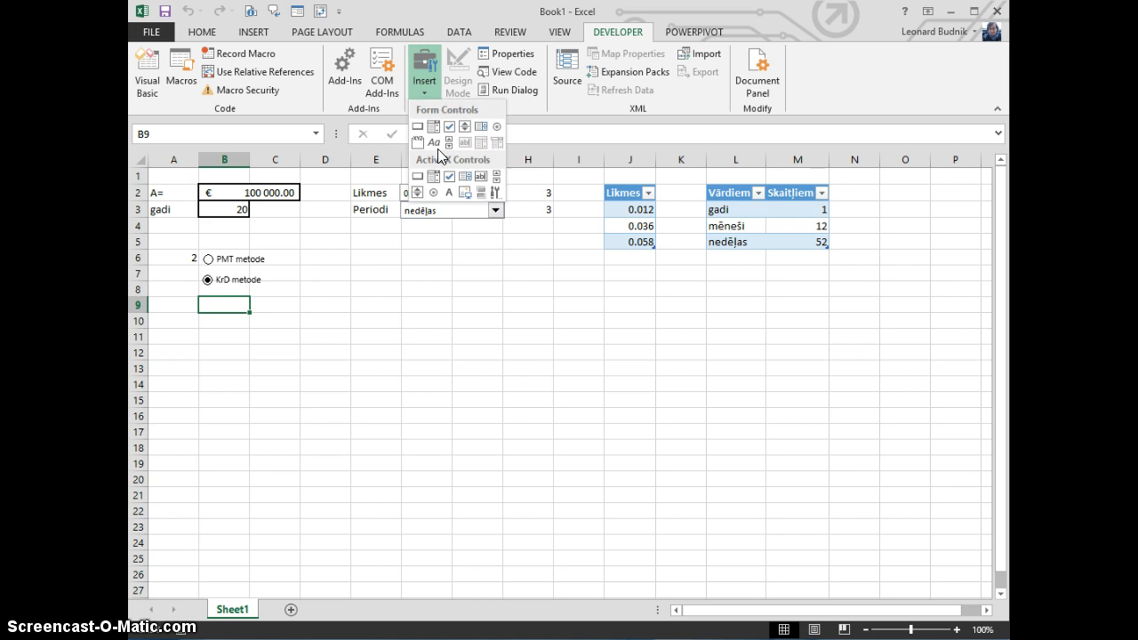
pyautogui.click(494, 126)
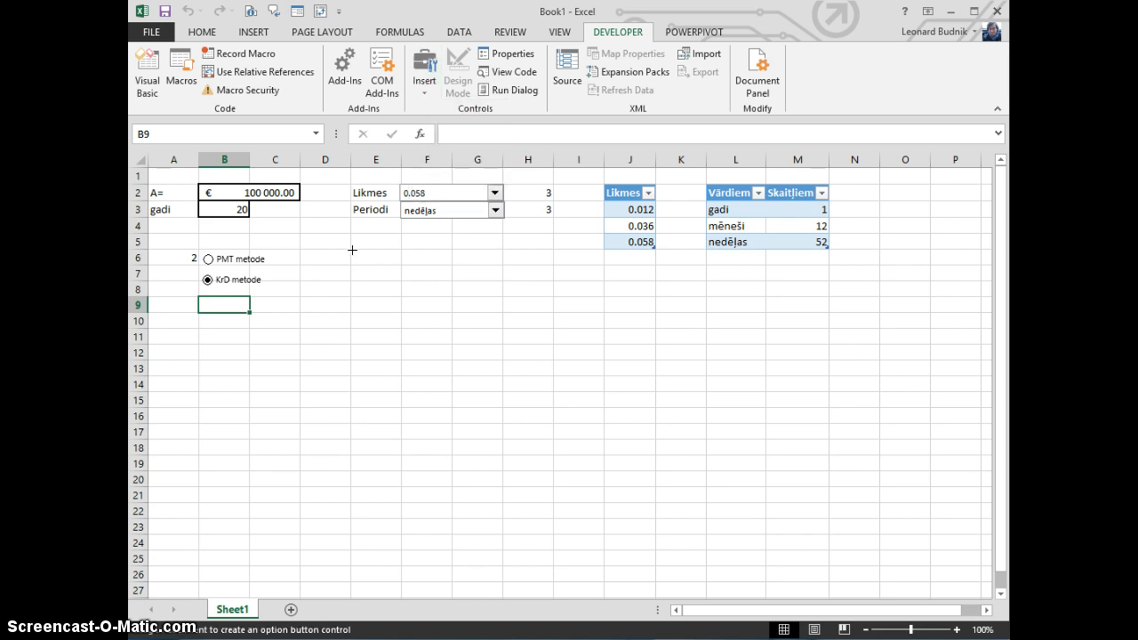
pyautogui.moveTo(356, 250); pyautogui.dragTo(418, 269)
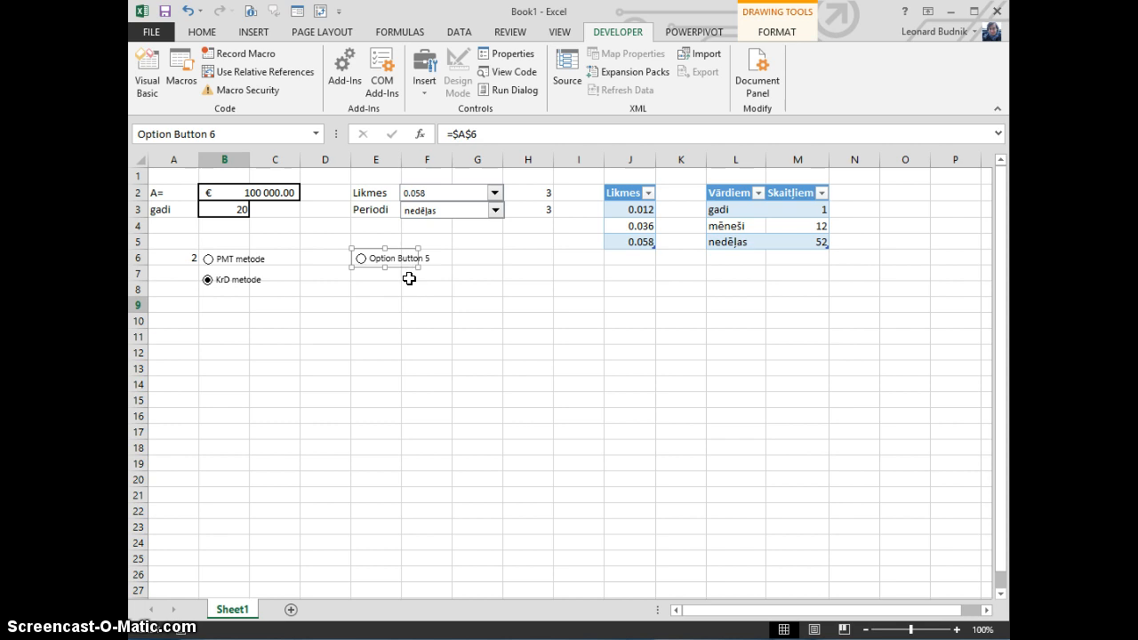
pyautogui.hotkey('ctrl', 'd')
pyautogui.moveTo(410, 281); pyautogui.dragTo(398, 288)
pyautogui.click(416, 318)
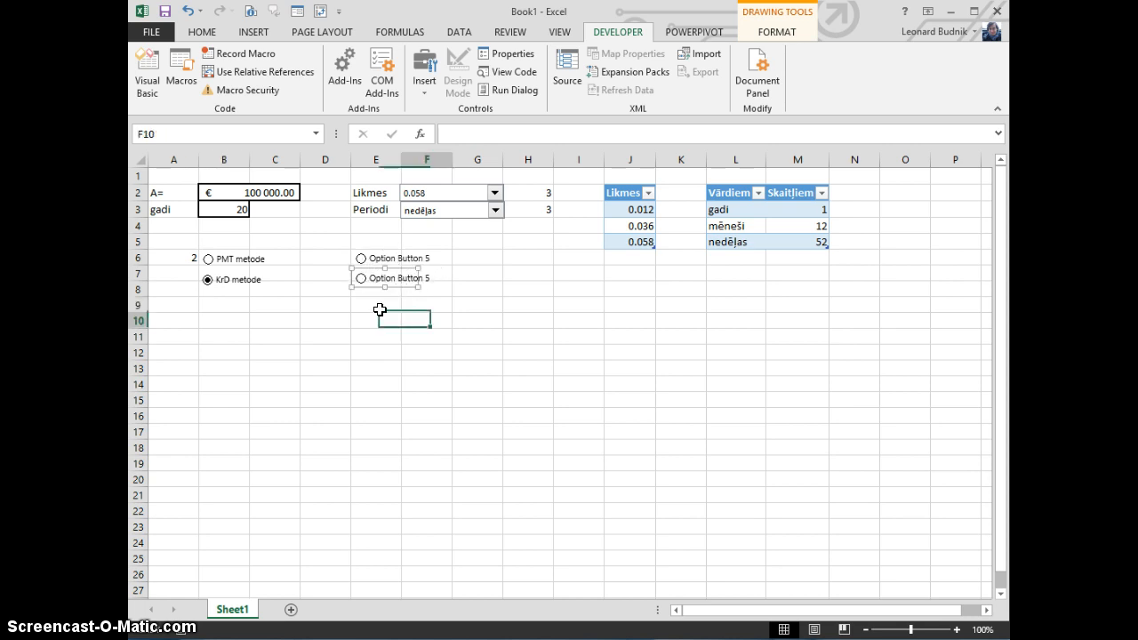
# Test how the new option buttons interact with the method buttons, finishing with PMT metode selected
pyautogui.click(361, 258)
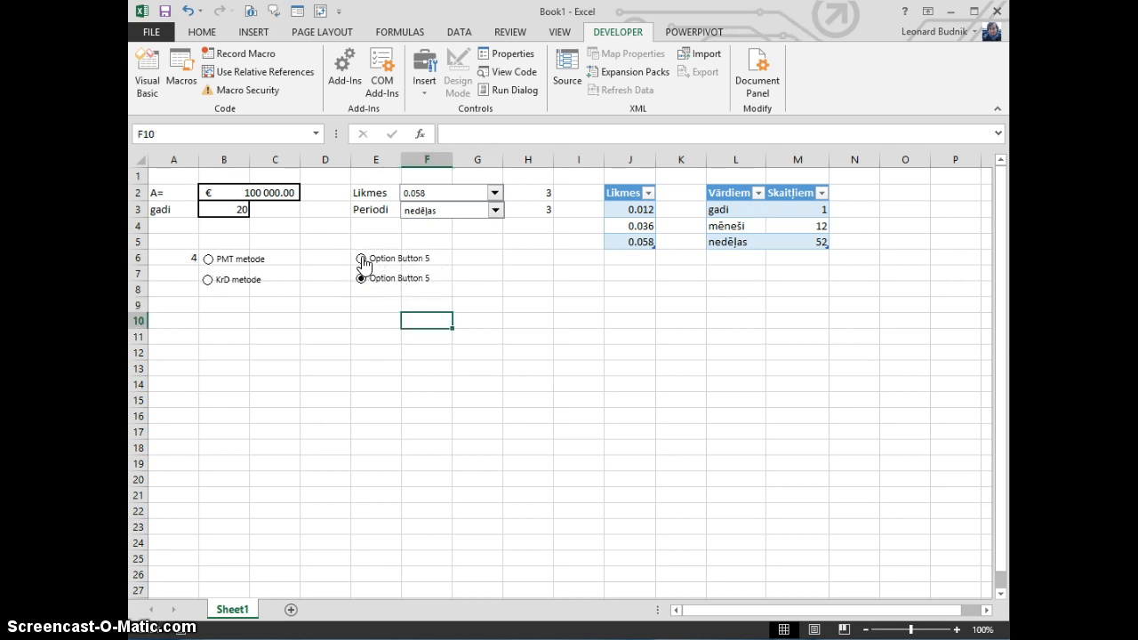
pyautogui.click(208, 280)
pyautogui.click(361, 258)
pyautogui.click(207, 265)
# Draw a form-control group box around the PMT metode and KrD metode option buttons
pyautogui.click(421, 89)
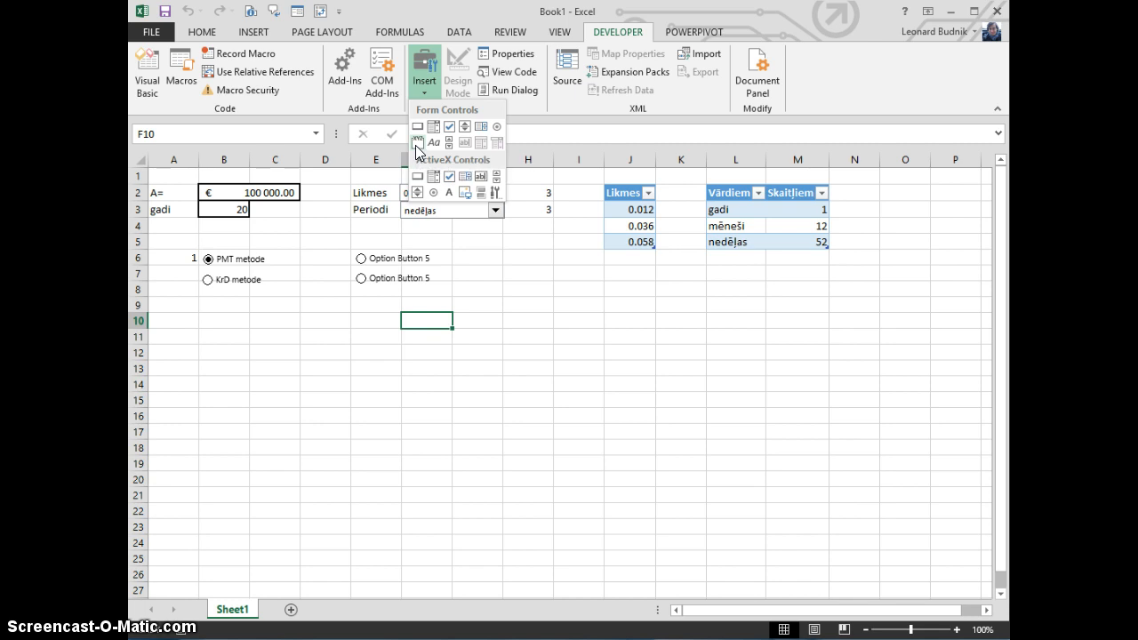
pyautogui.click(415, 151)
pyautogui.moveTo(187, 239); pyautogui.dragTo(293, 296)
# Draw a second group box around the two extra option buttons in columns E and F
pyautogui.click(425, 87)
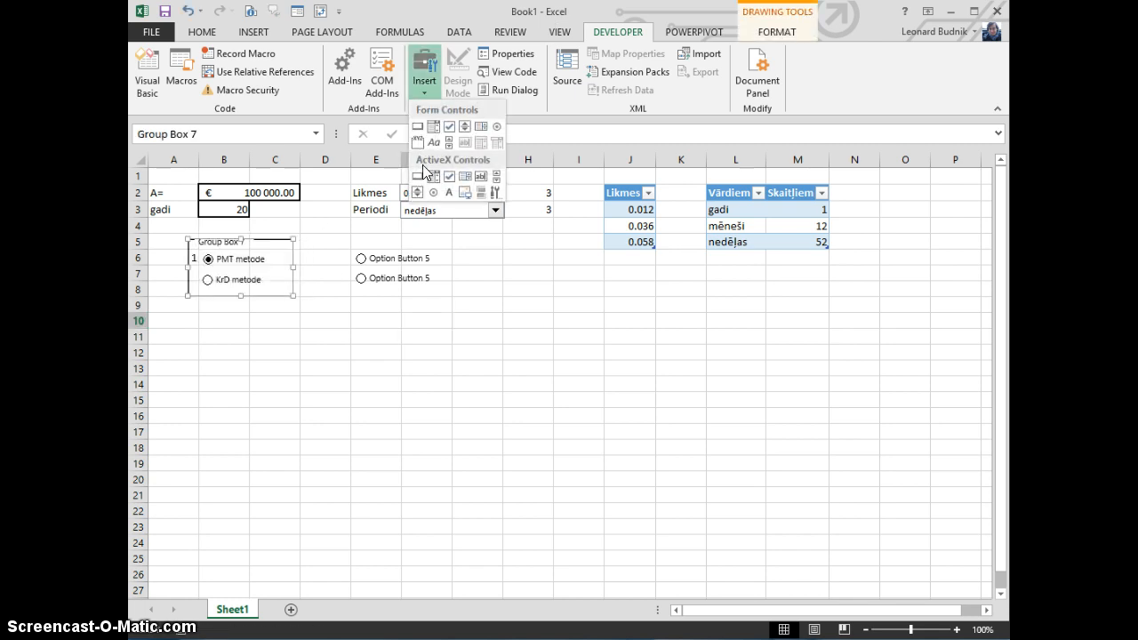
pyautogui.click(417, 145)
pyautogui.moveTo(346, 238); pyautogui.dragTo(443, 290)
pyautogui.click(376, 323)
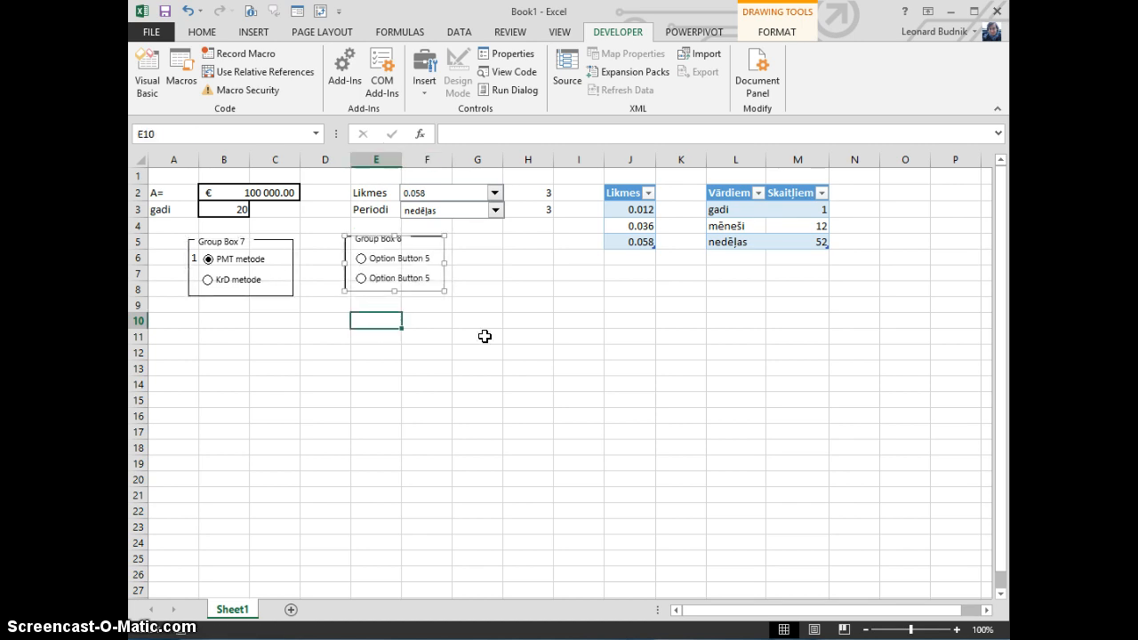
# Test the grouped option buttons by choosing KrD metode, PMT metode and the upper button of the second group
pyautogui.click(208, 280)
pyautogui.click(208, 260)
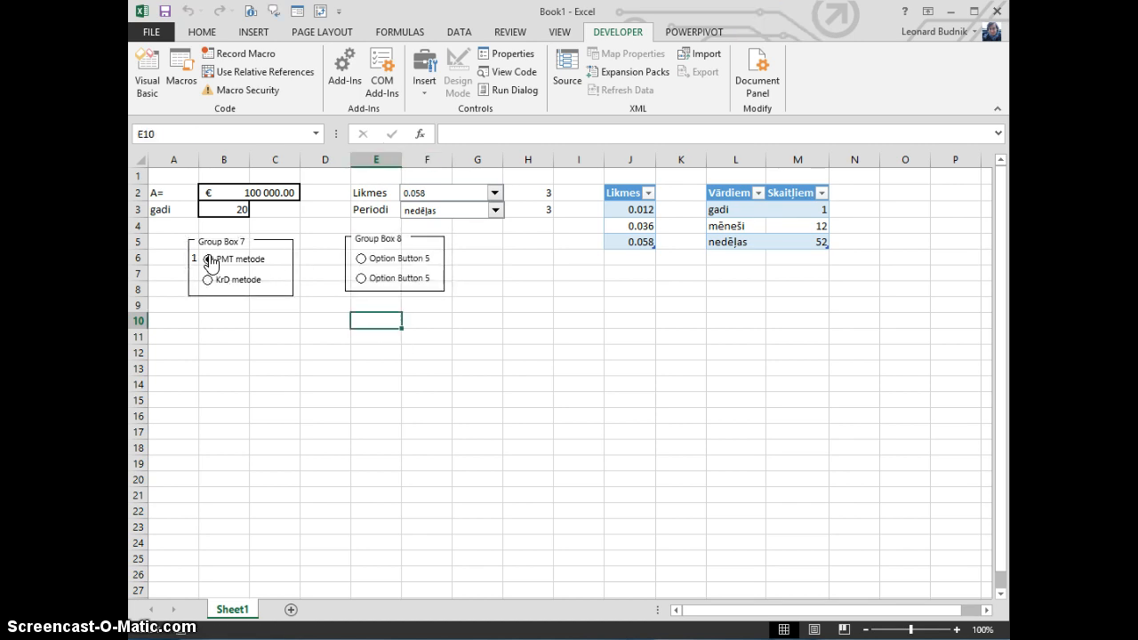
pyautogui.click(361, 259)
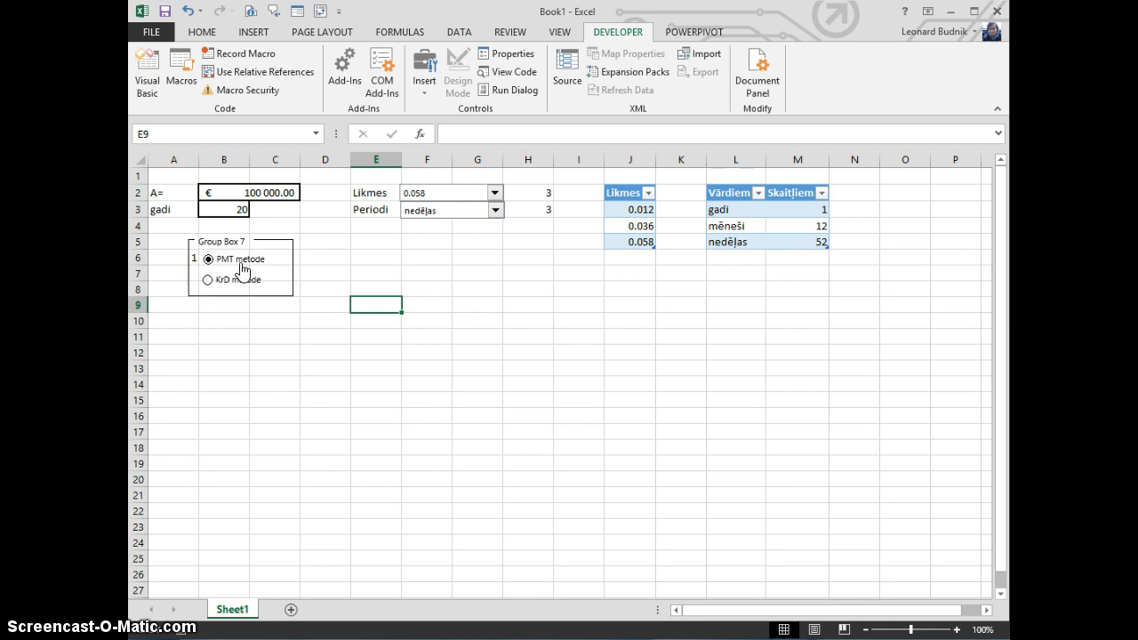
# Select cell H4 and choose mēneši in the Periodi combo box
pyautogui.click(524, 227)
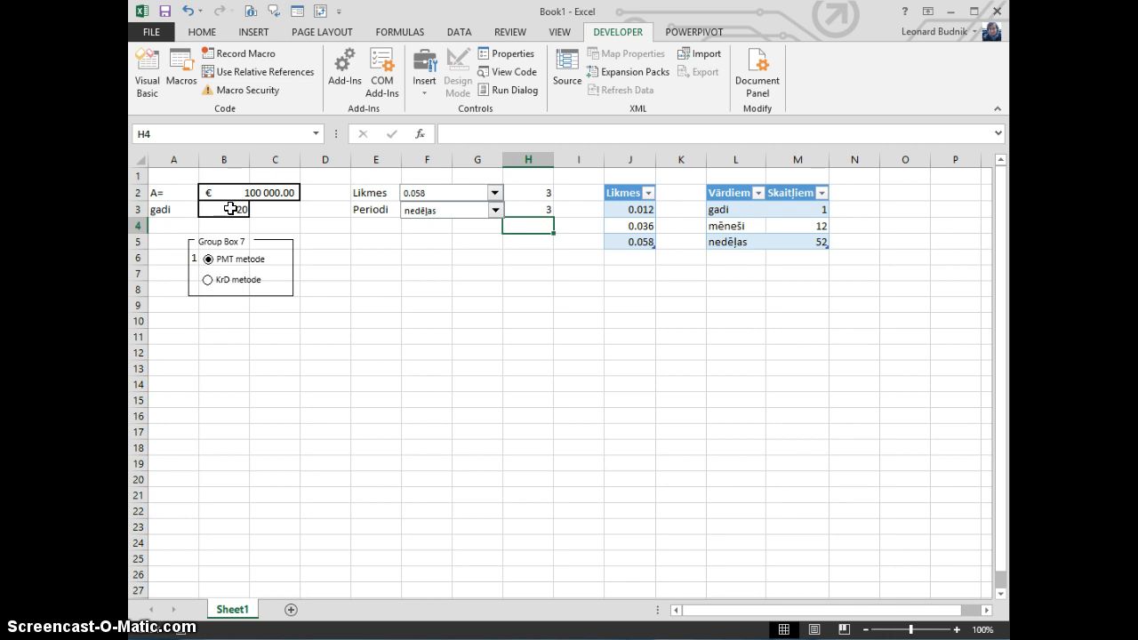
pyautogui.click(493, 210)
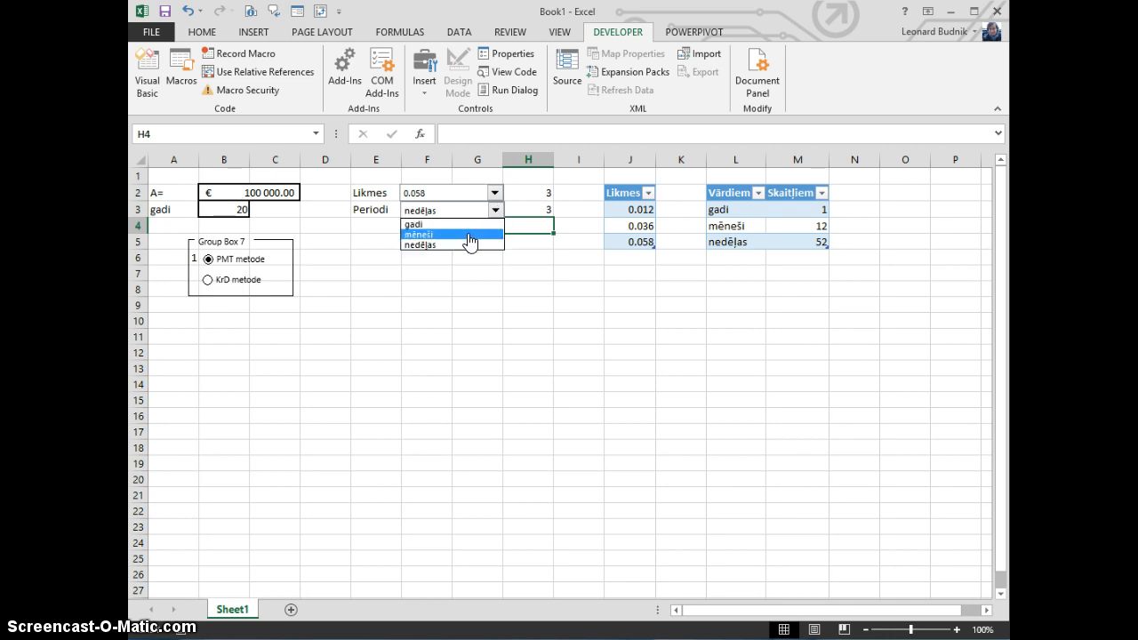
pyautogui.click(469, 235)
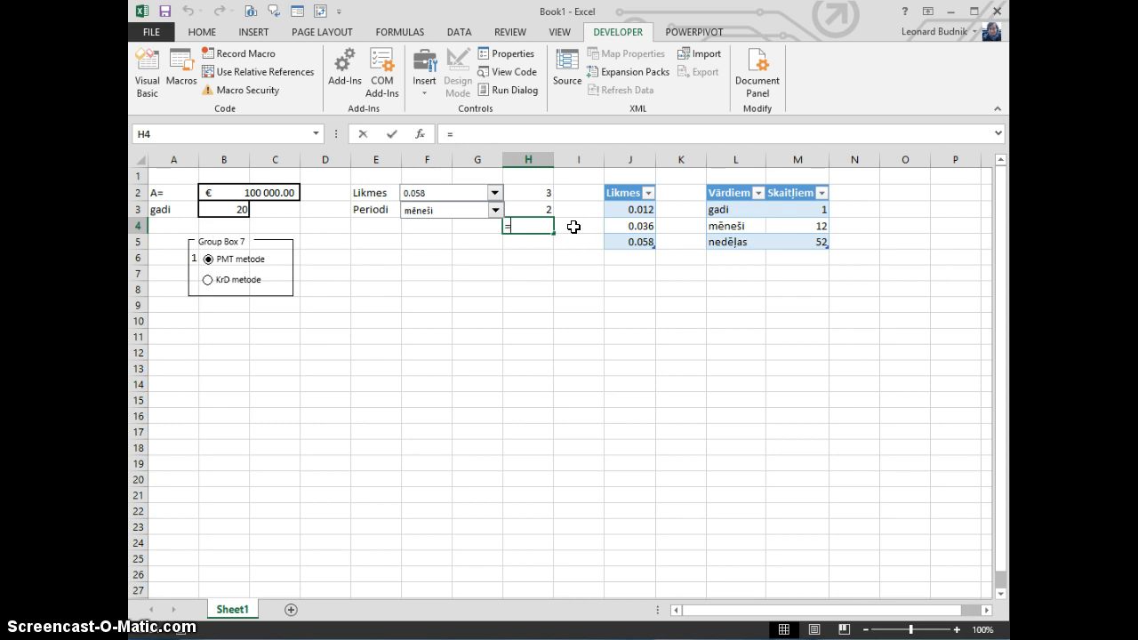
# Enter the formula =B3*INDEX(Periodi[Skaitļiem];H3) in cell H4 to calculate the total number of periods
pyautogui.click(221, 211)
pyautogui.write('*')
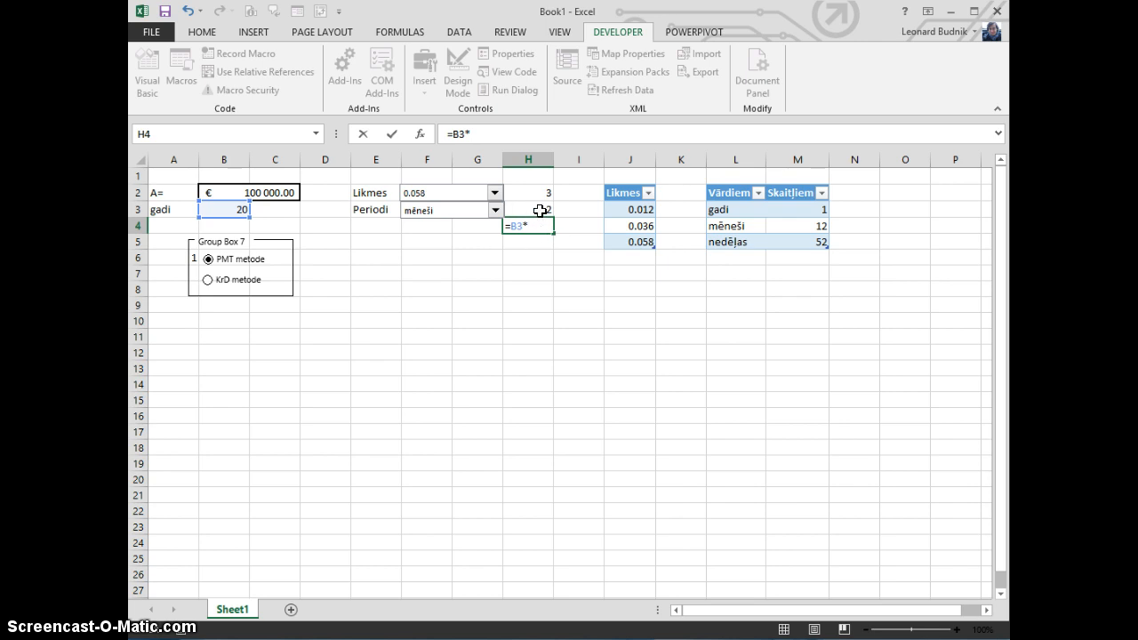
pyautogui.click(540, 210)
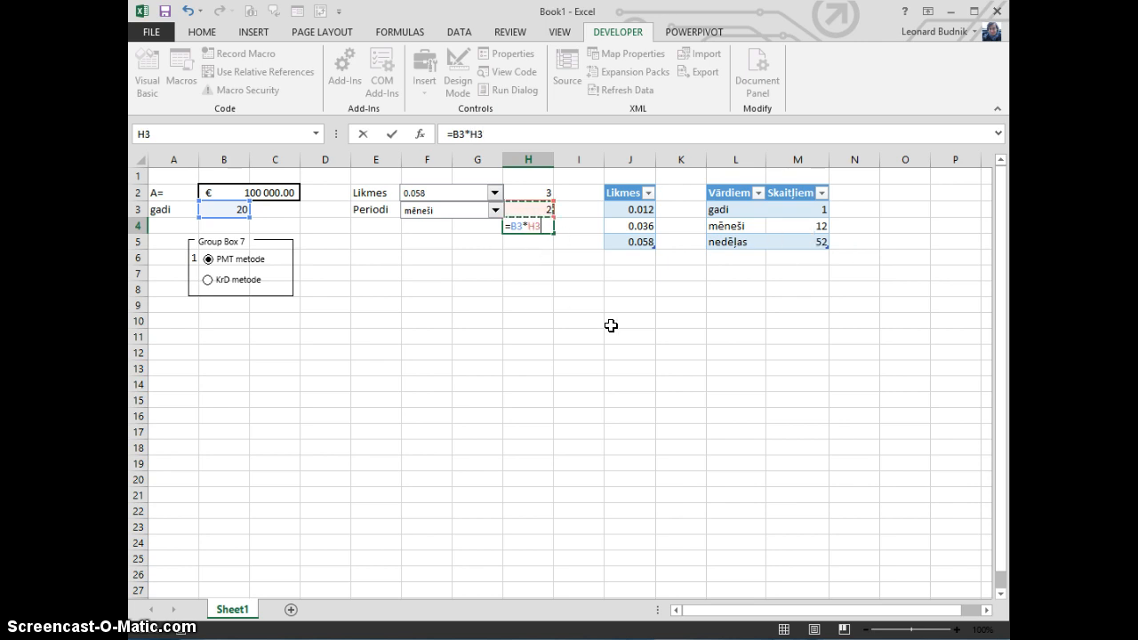
pyautogui.press('BackSpace')
pyautogui.press('BackSpace')
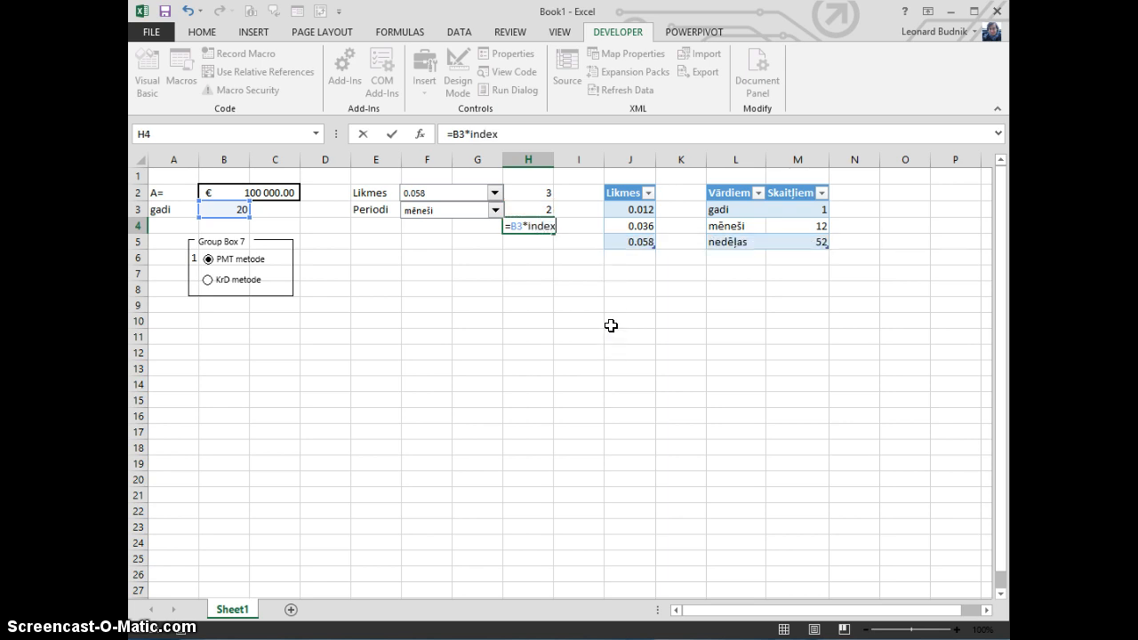
pyautogui.press('Tab')
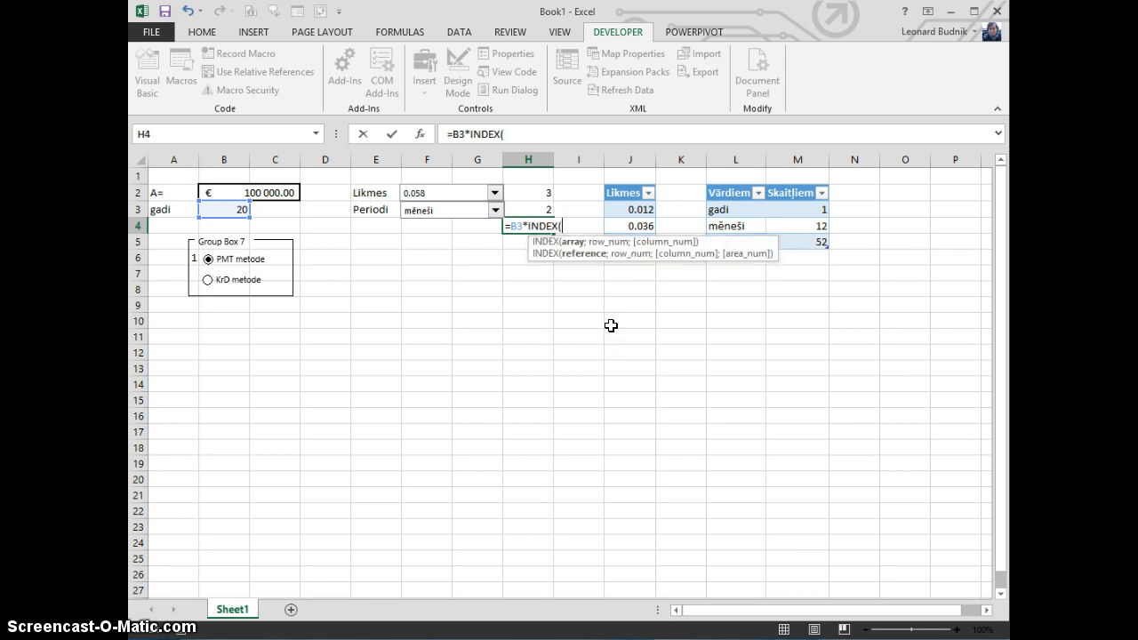
pyautogui.moveTo(817, 210); pyautogui.dragTo(816, 242)
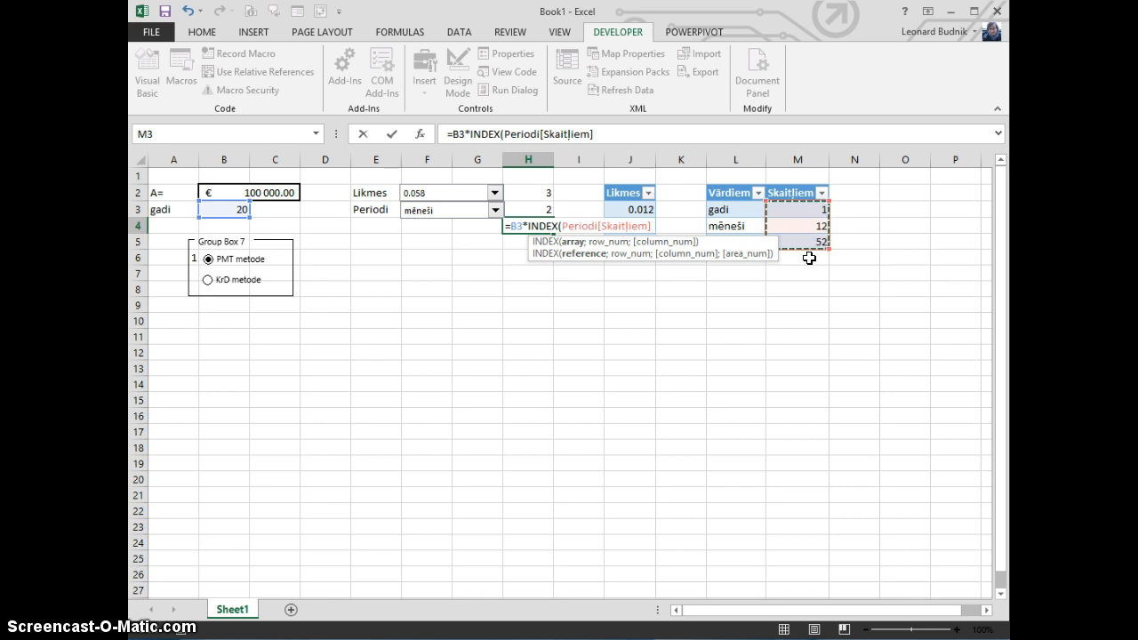
pyautogui.write(';')
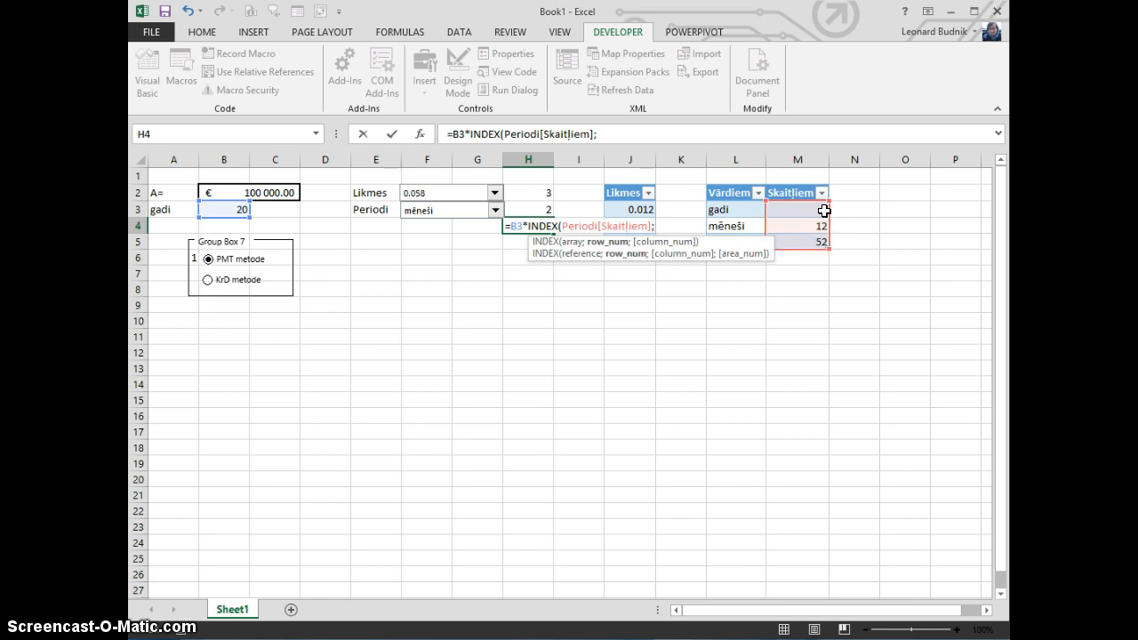
pyautogui.click(540, 212)
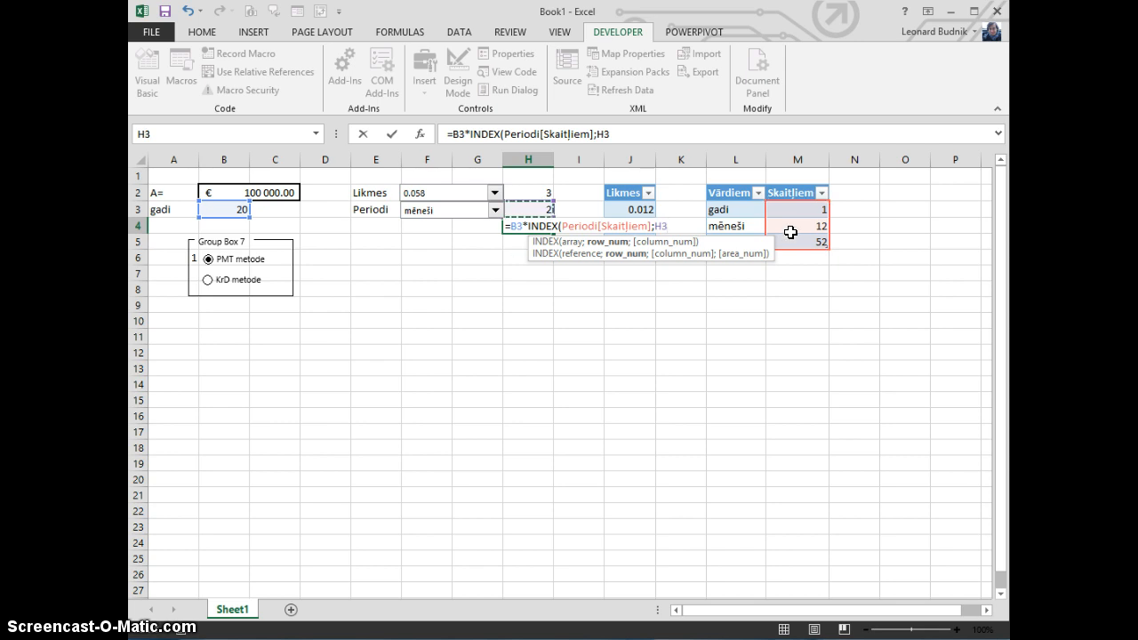
pyautogui.write(')')
pyautogui.press('Return')
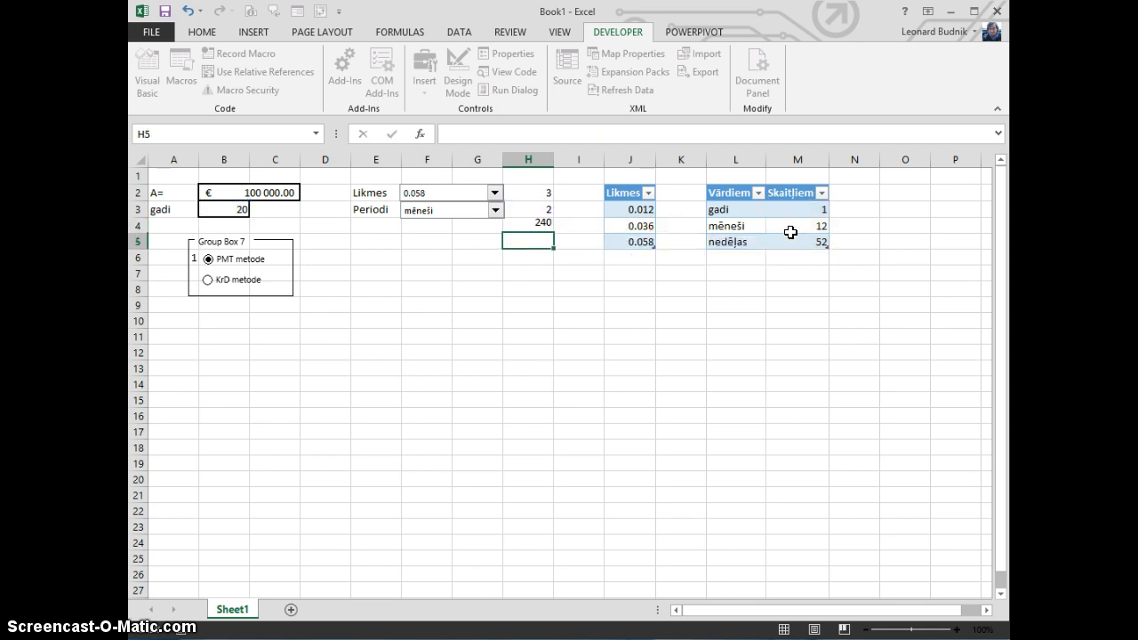
# Test the Periodi combo box with gadi and nedēļas, and set it back to gadi
pyautogui.click(494, 210)
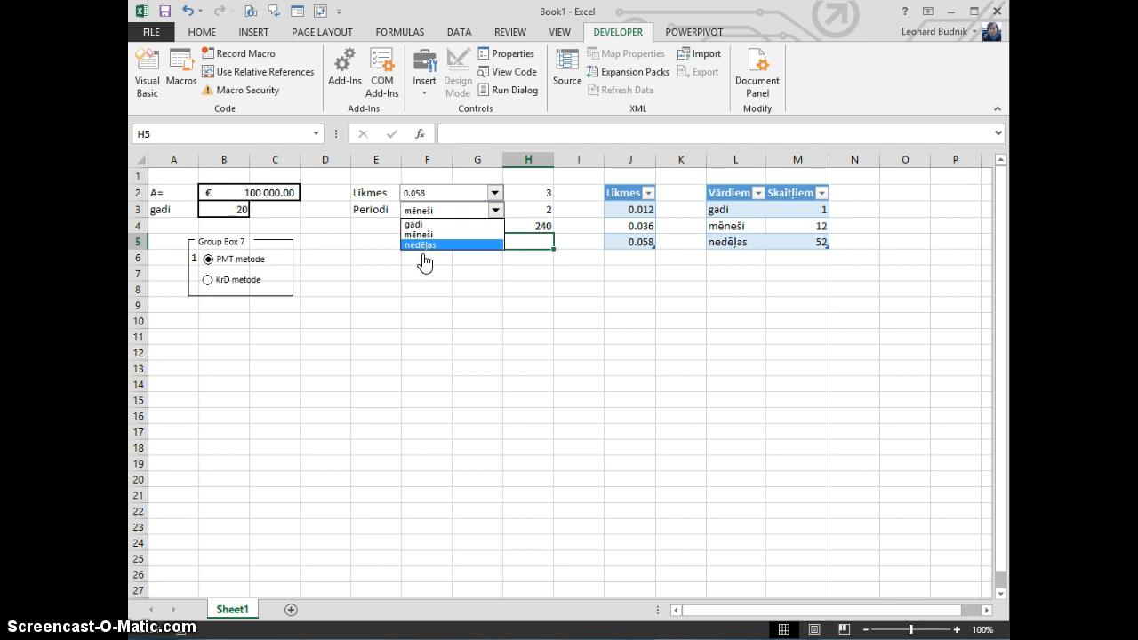
pyautogui.click(428, 234)
pyautogui.click(496, 211)
pyautogui.click(495, 222)
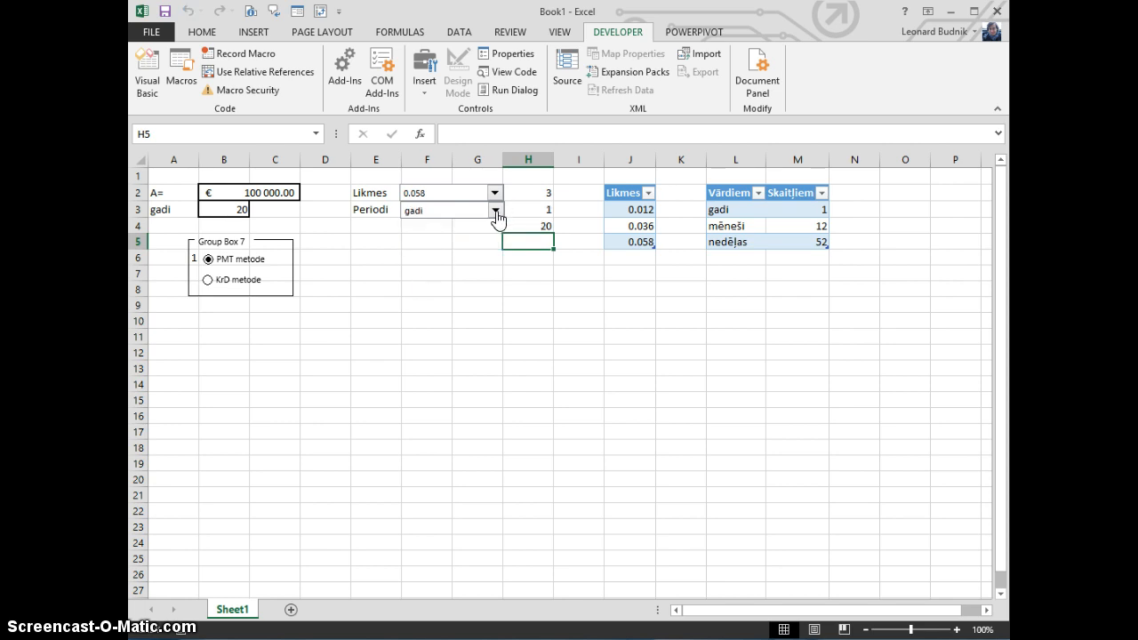
pyautogui.click(496, 216)
pyautogui.click(430, 244)
pyautogui.click(433, 275)
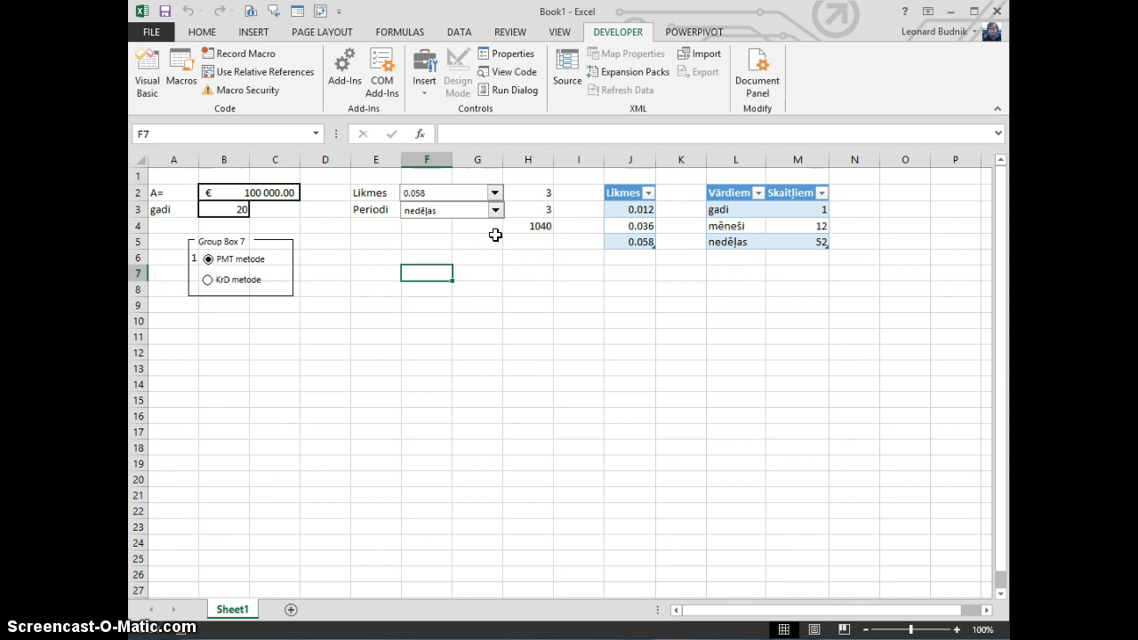
pyautogui.click(495, 211)
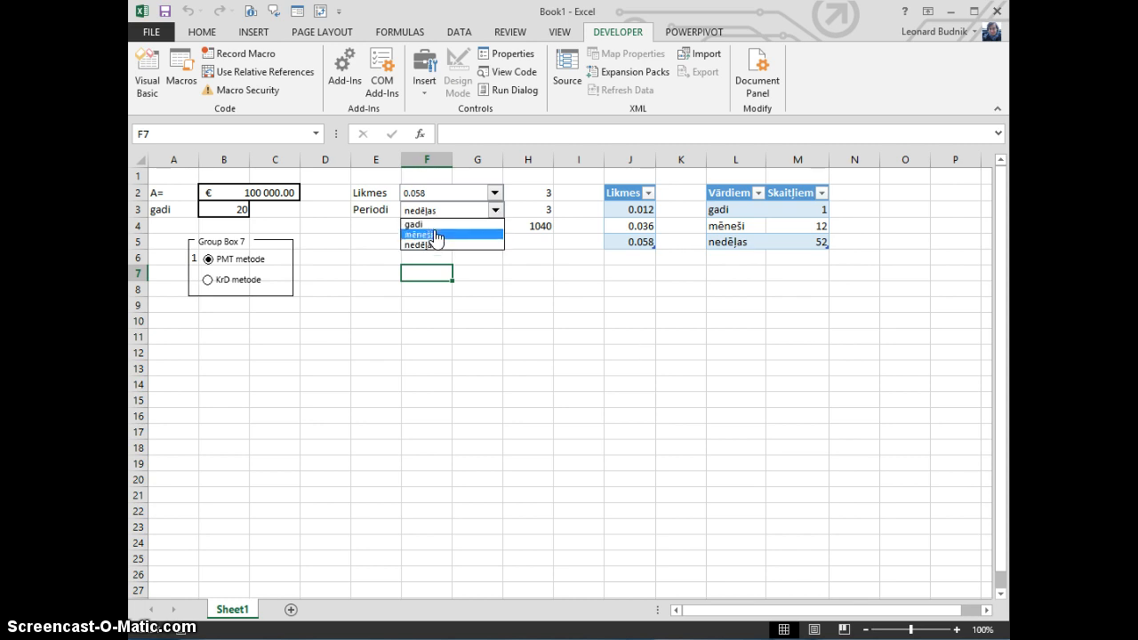
pyautogui.click(429, 224)
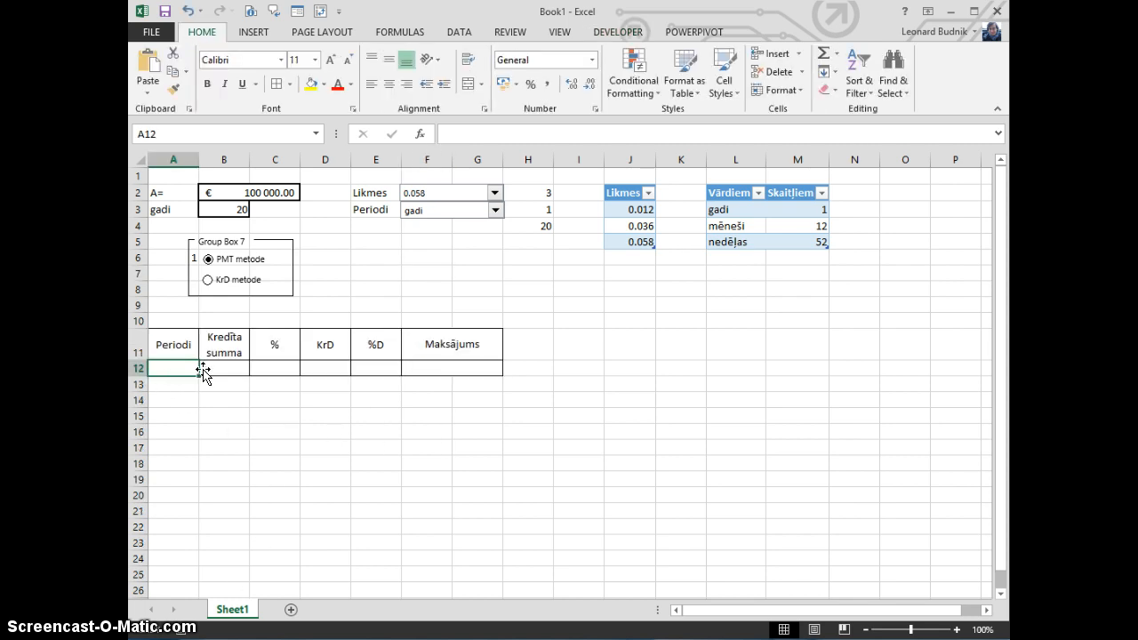
# Enter 1 in cell A12 and fill a linear series down the Periodi column with stop value 500
pyautogui.write('1')
pyautogui.press('Return')
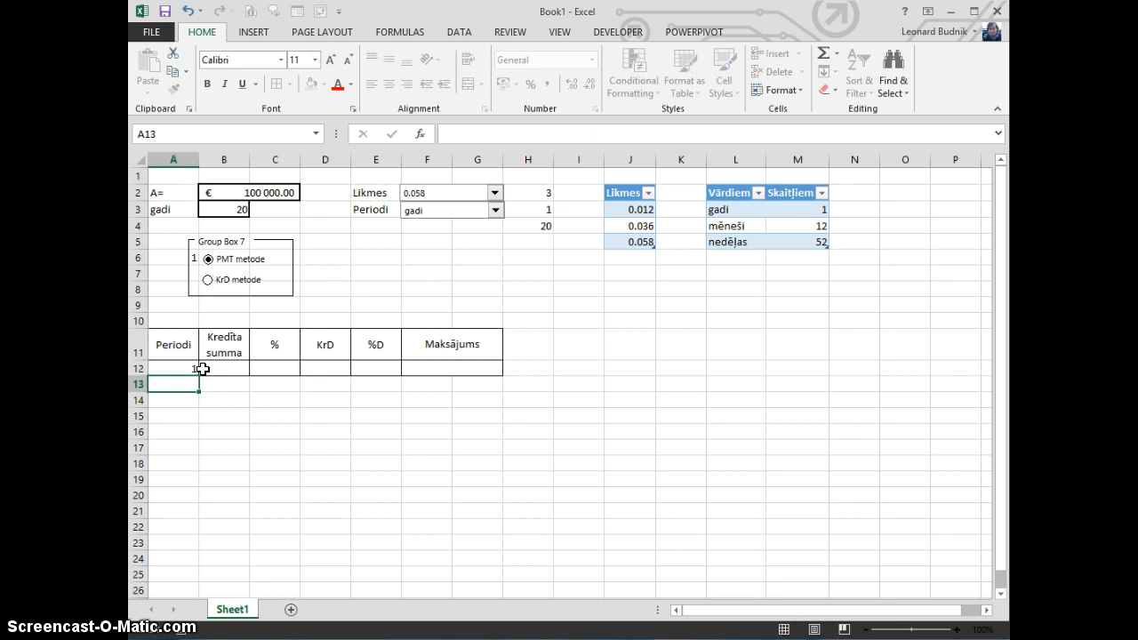
pyautogui.click(193, 368)
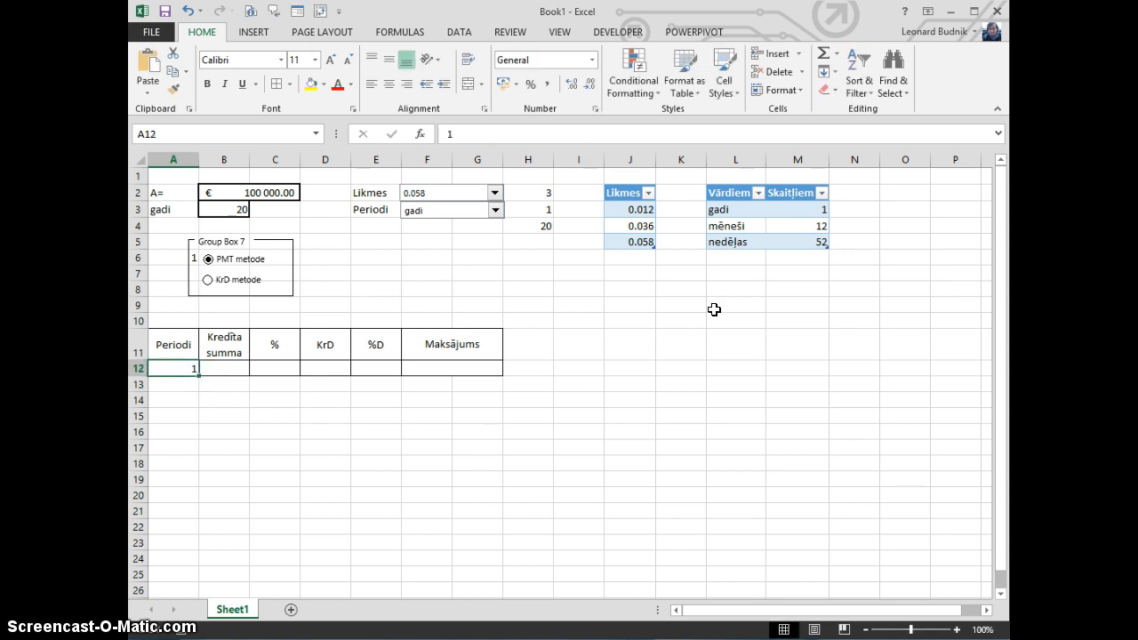
pyautogui.click(830, 71)
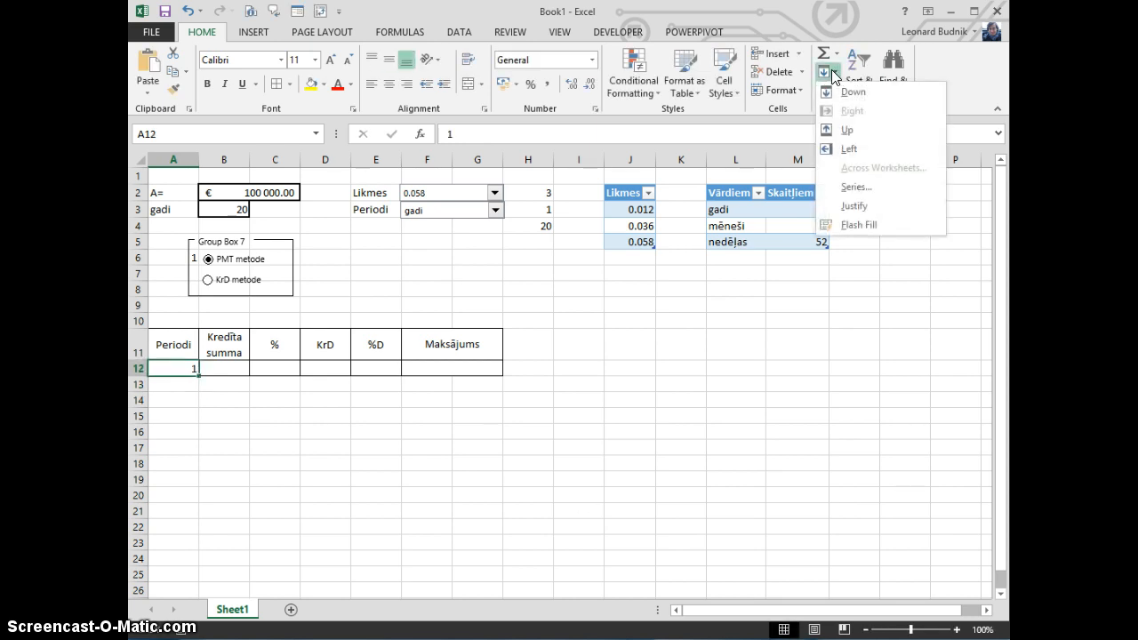
pyautogui.click(849, 190)
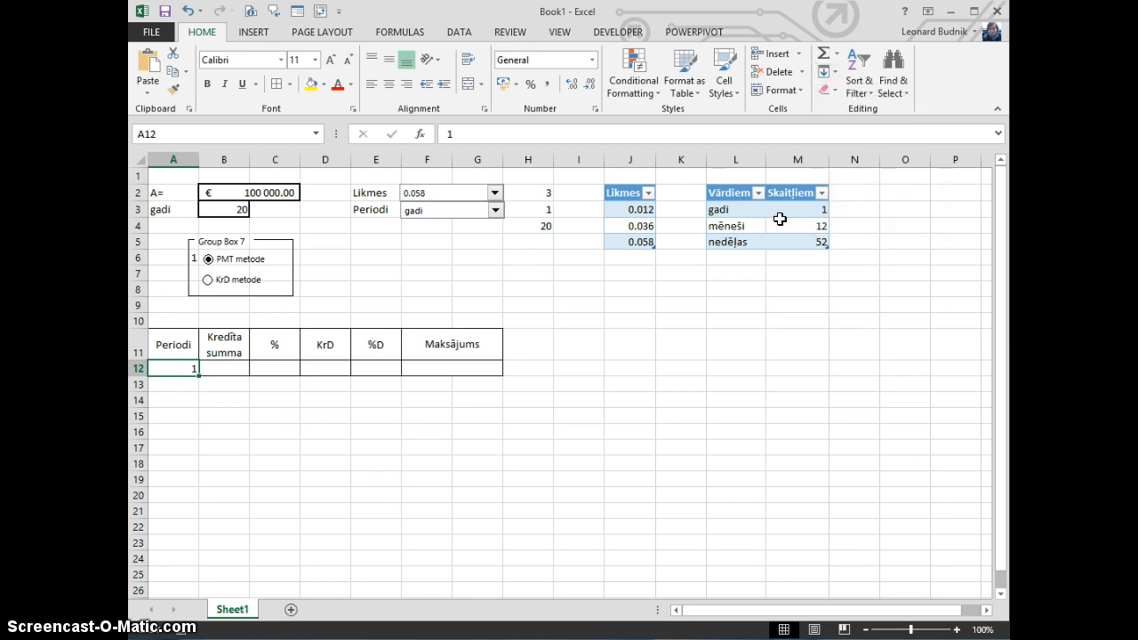
pyautogui.click(435, 246)
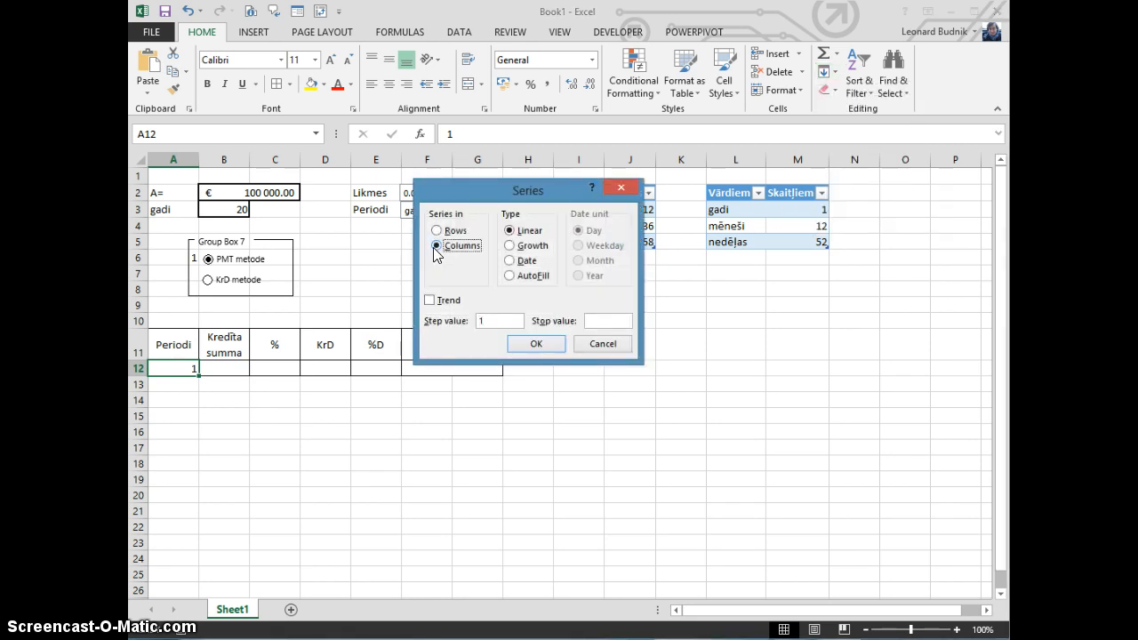
pyautogui.click(610, 321)
pyautogui.click(536, 344)
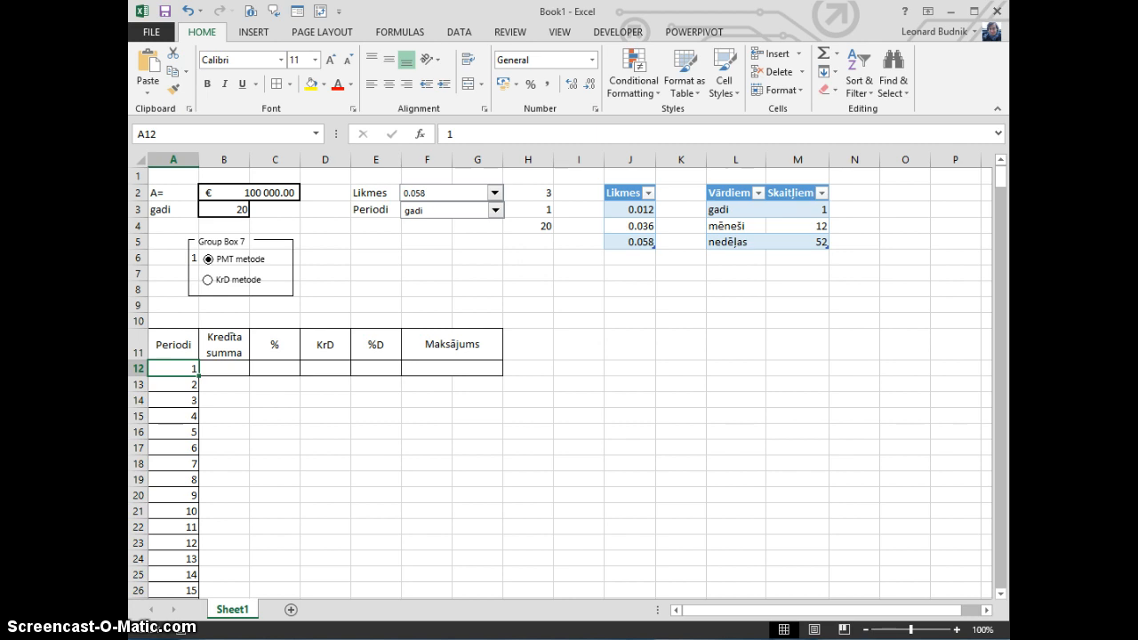
# Apply all borders to the whole payment table, from A11 to G511
pyautogui.click(183, 344)
pyautogui.hotkey('ctrl', 'shift', 'Right')
pyautogui.hotkey('ctrl', 'shift', 'Down')
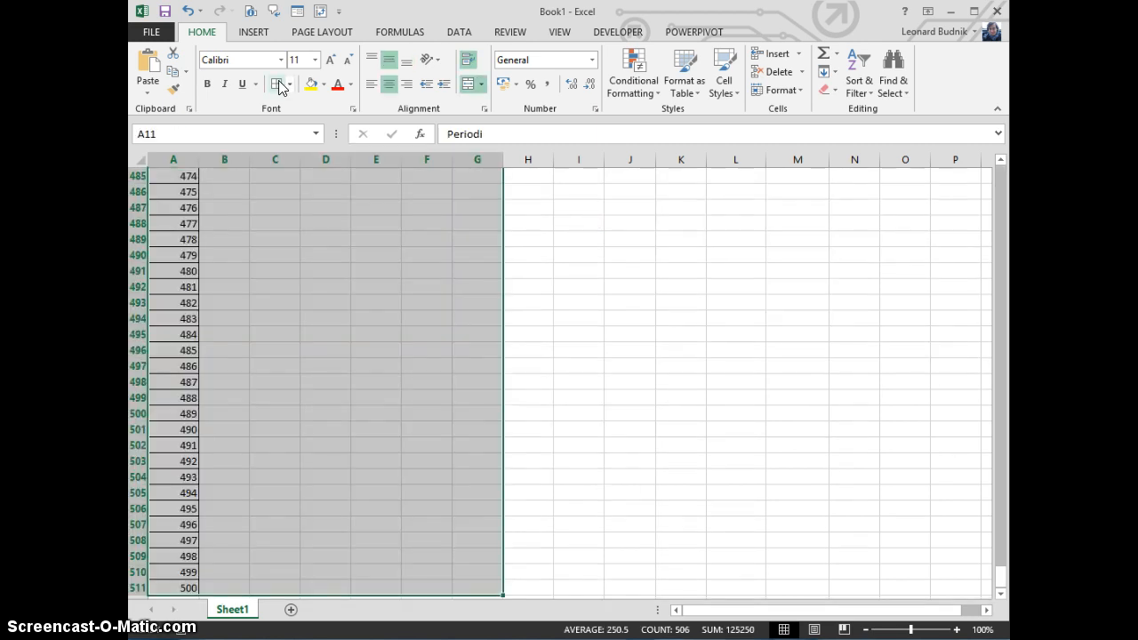
pyautogui.click(277, 85)
# Enter the formula =B2 in cell B12 as the first Kredīta summa value
pyautogui.click(236, 366)
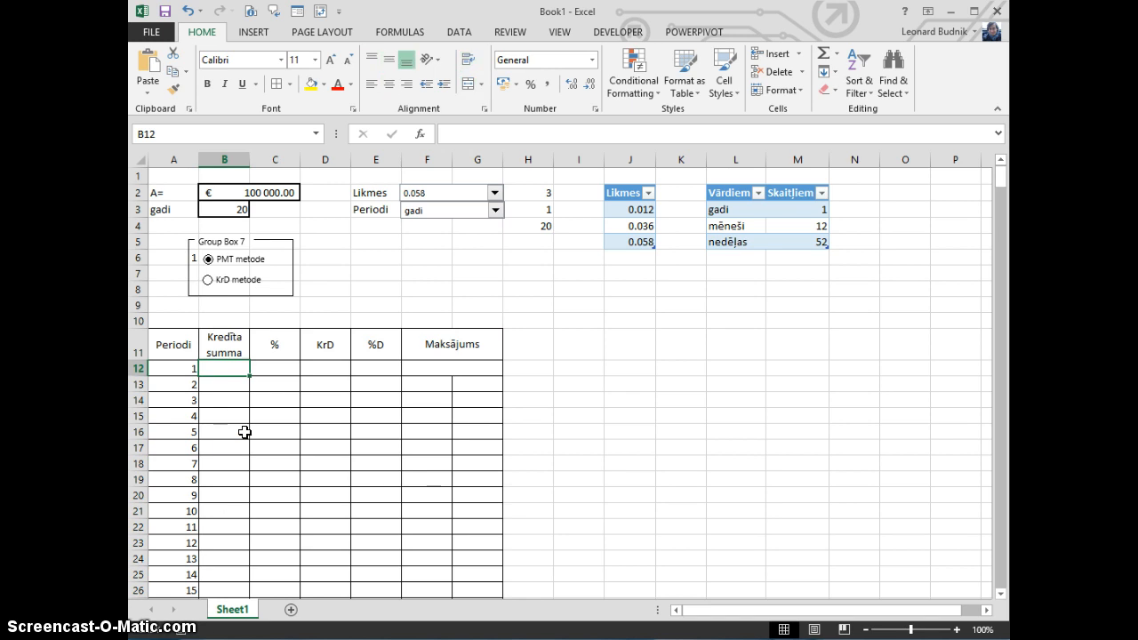
pyautogui.write('=')
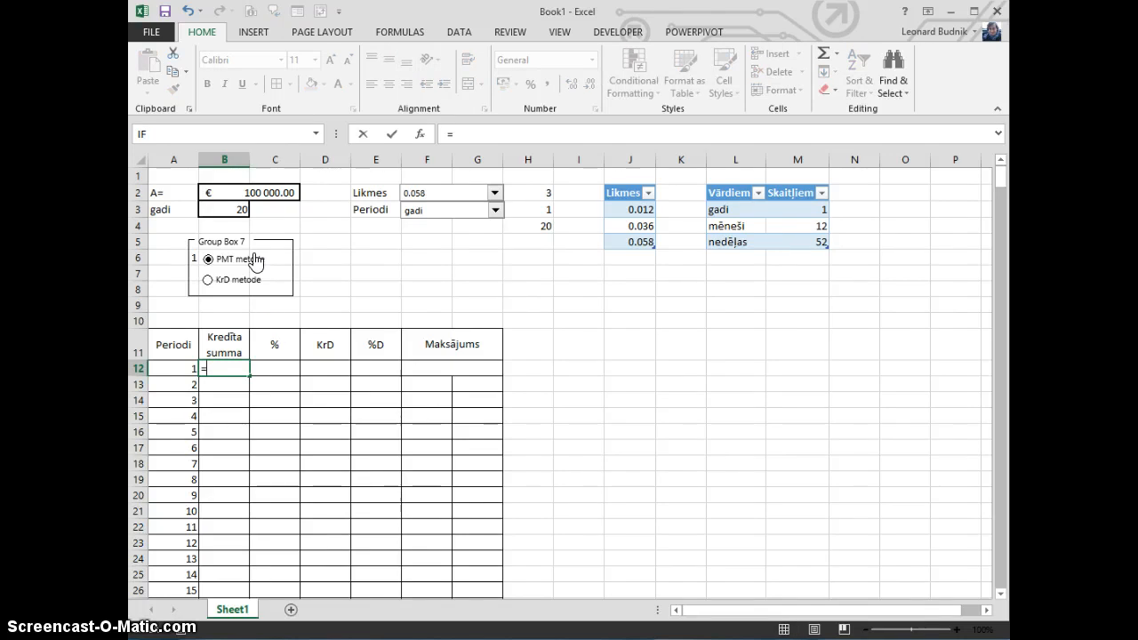
pyautogui.click(263, 190)
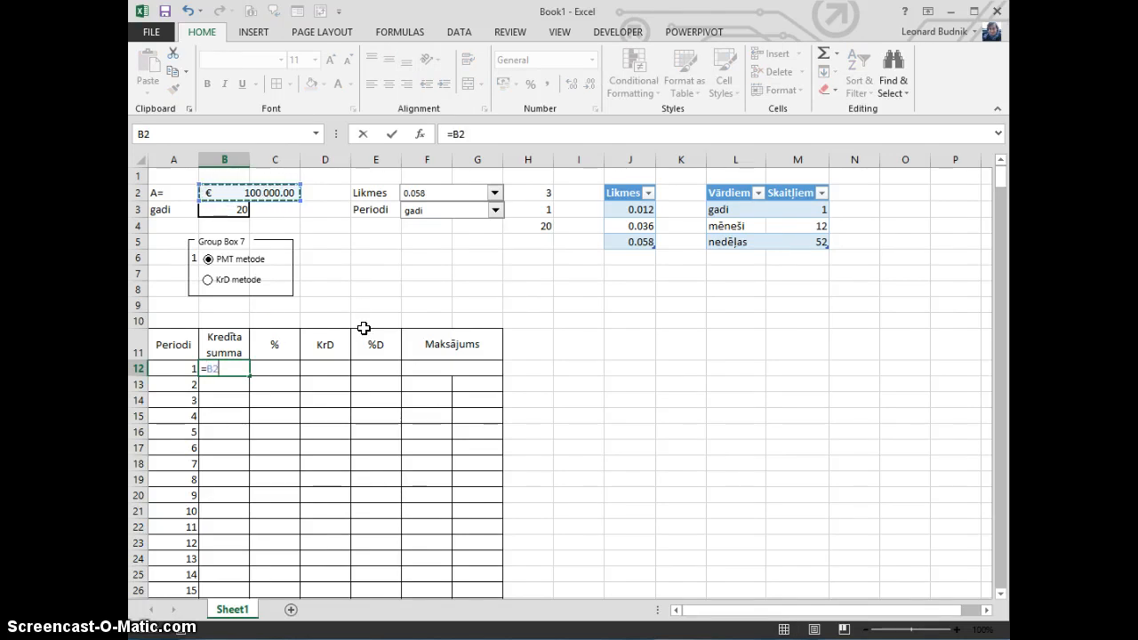
pyautogui.press('Return')
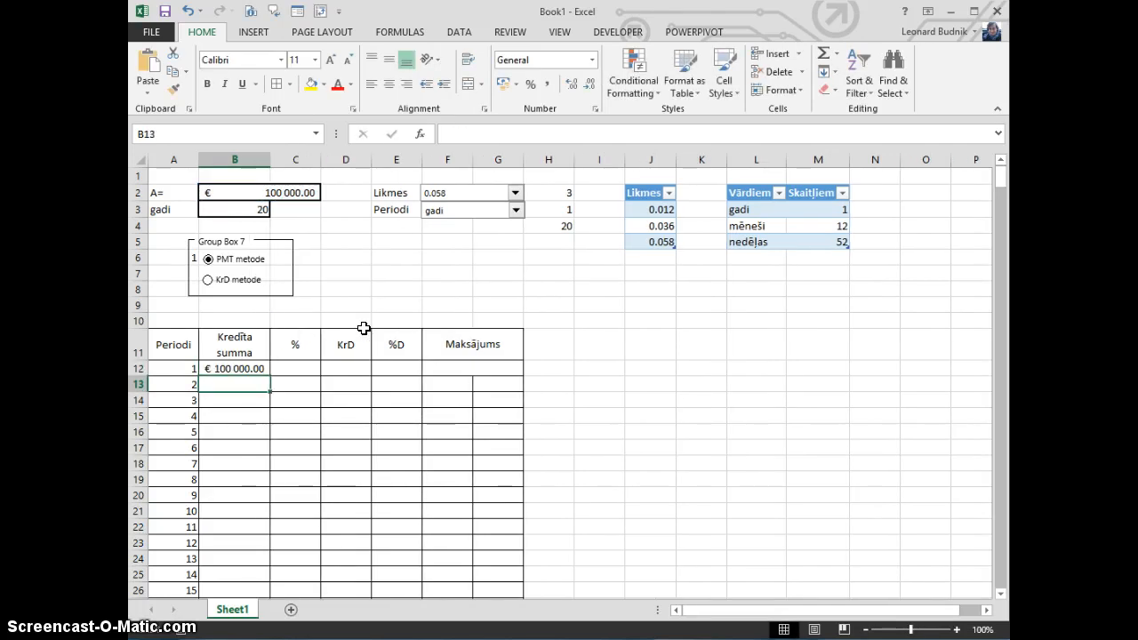
# Enter the formula =B12-D12 in cell B13 and fill it down the Kredīta summa column
pyautogui.write('=')
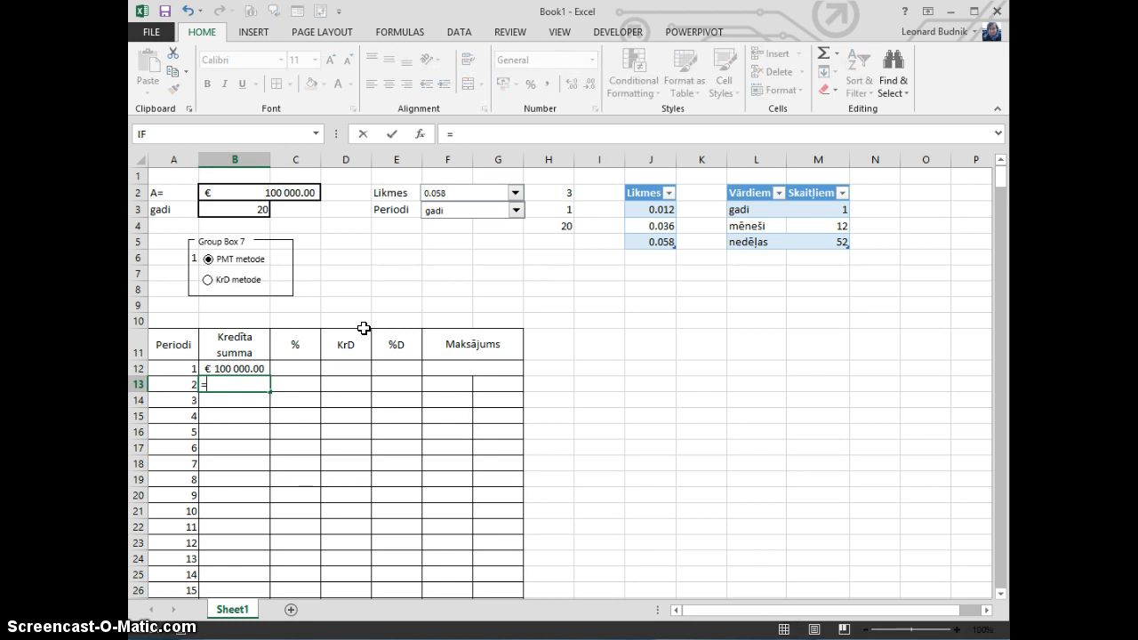
pyautogui.press('Up')
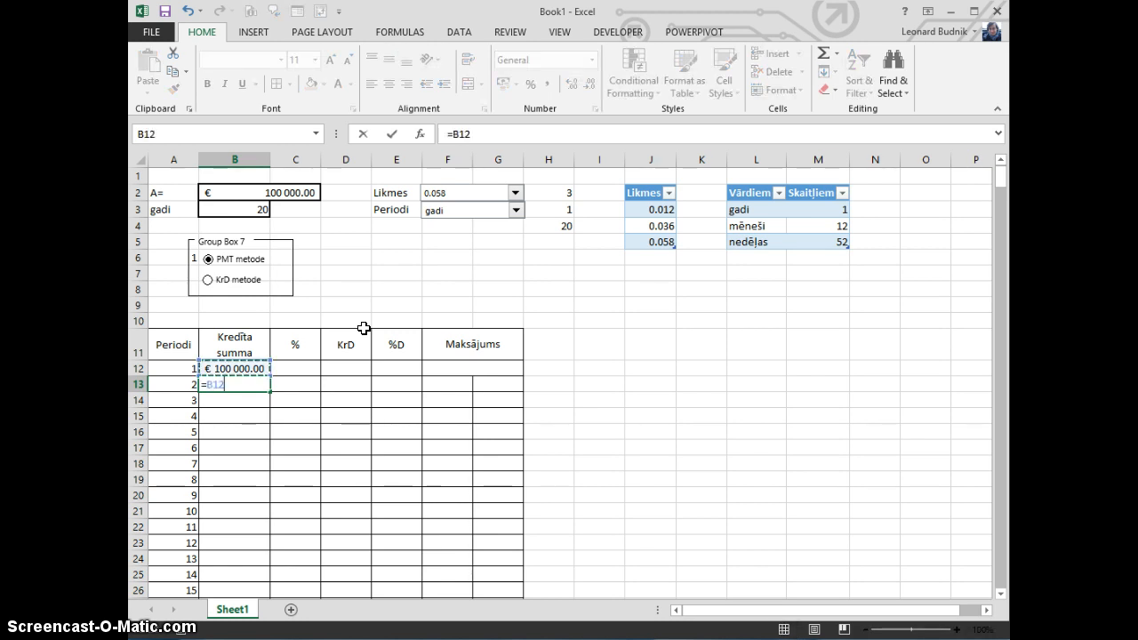
pyautogui.write('-')
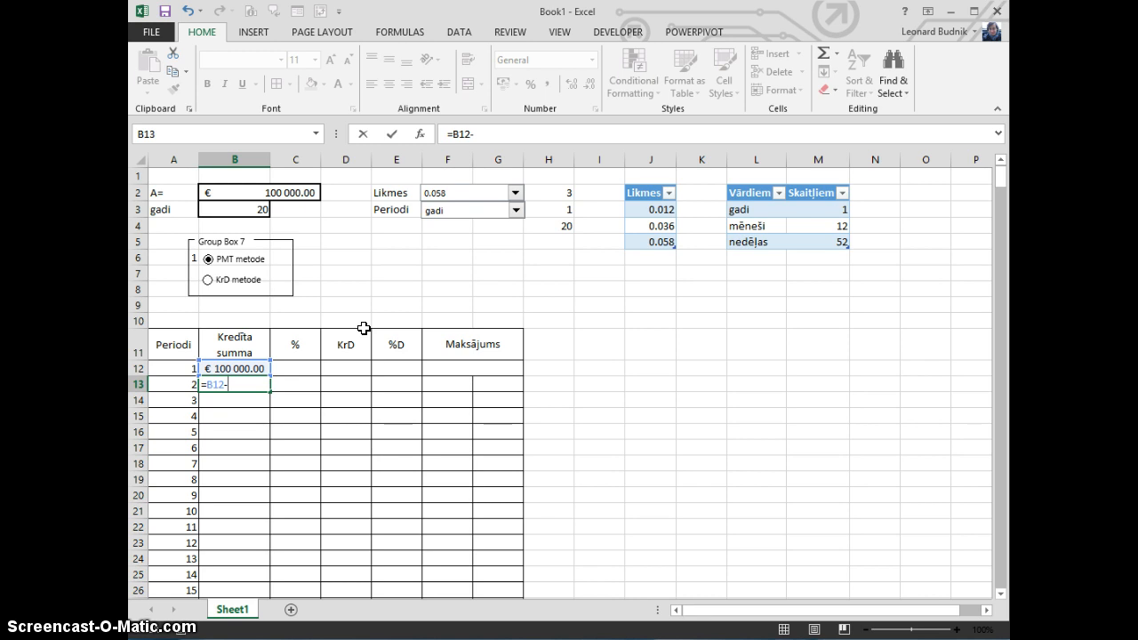
pyautogui.click(331, 368)
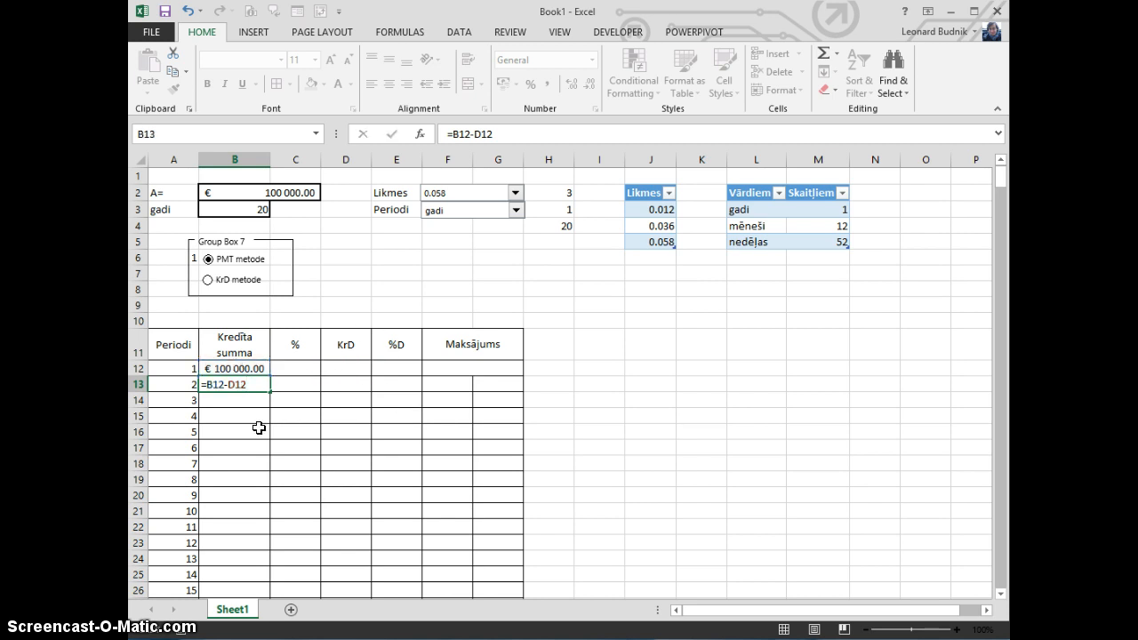
pyautogui.press('Return')
pyautogui.click(250, 384)
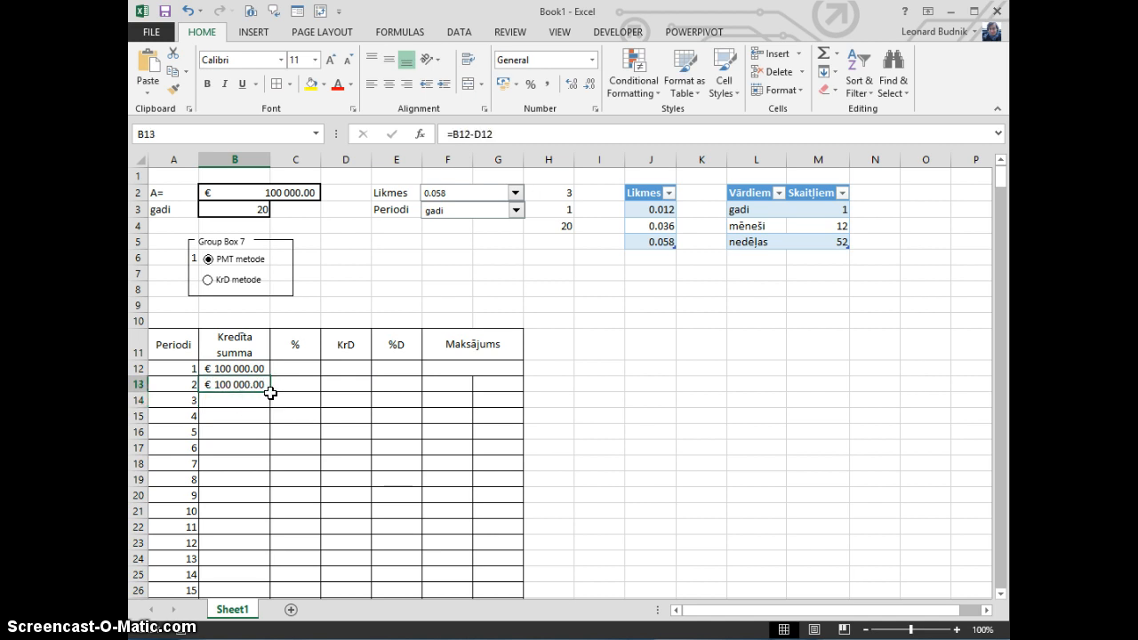
pyautogui.doubleClick(270, 392)
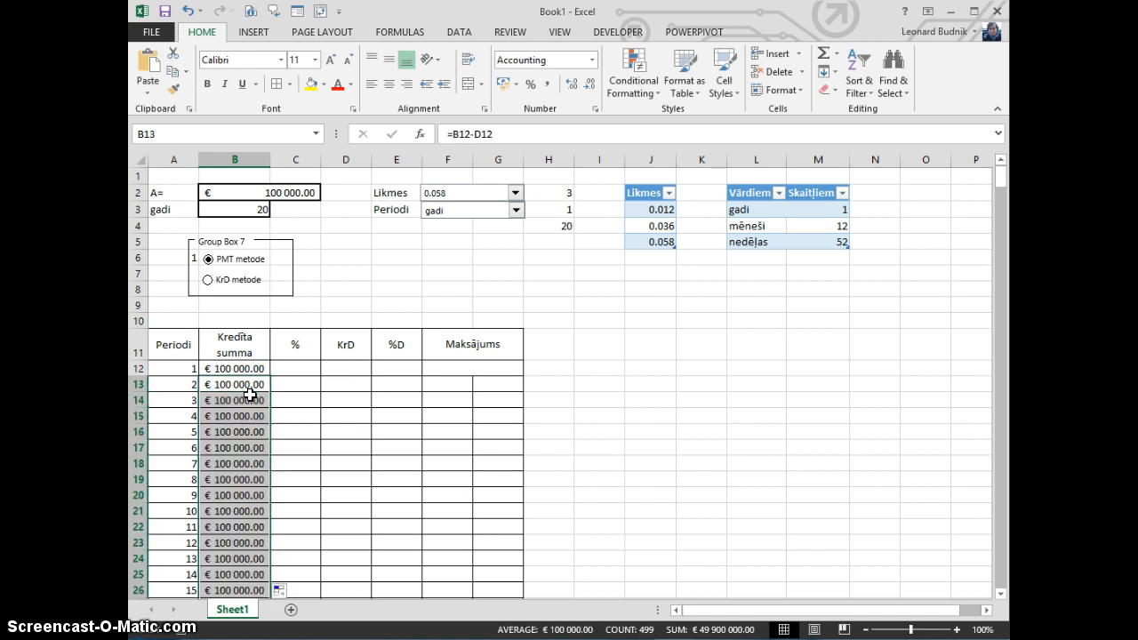
# Inspect the cell references of the copied Kredīta summa formulas in cells B14 and B16
pyautogui.click(244, 386)
pyautogui.click(247, 399)
pyautogui.press('F2')
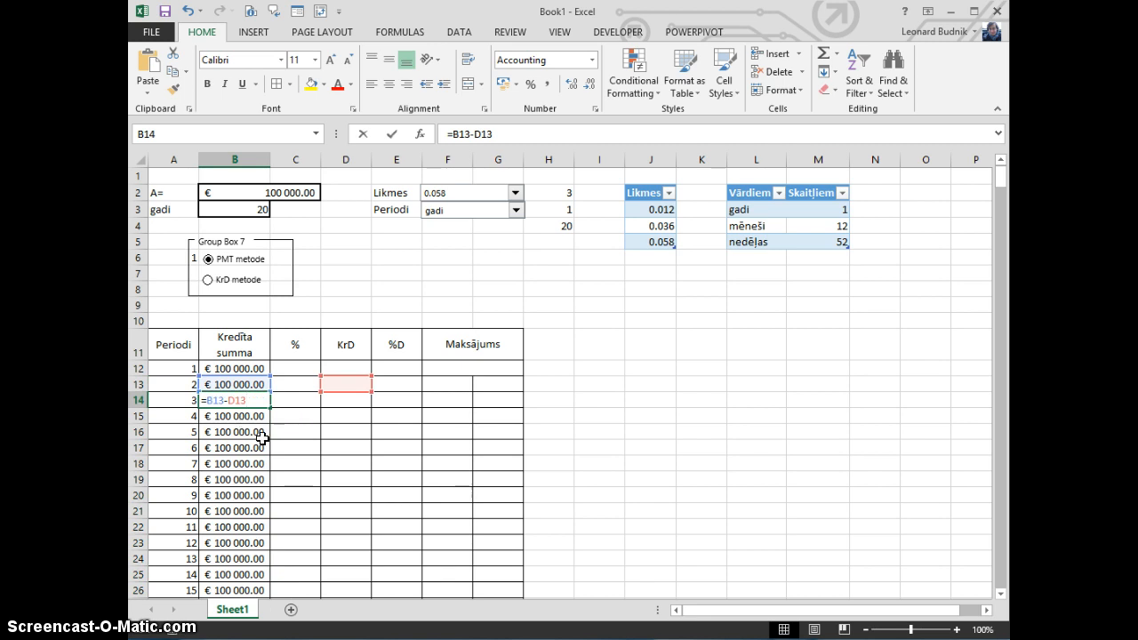
pyautogui.press('Escape')
pyautogui.click(254, 432)
pyautogui.press('F2')
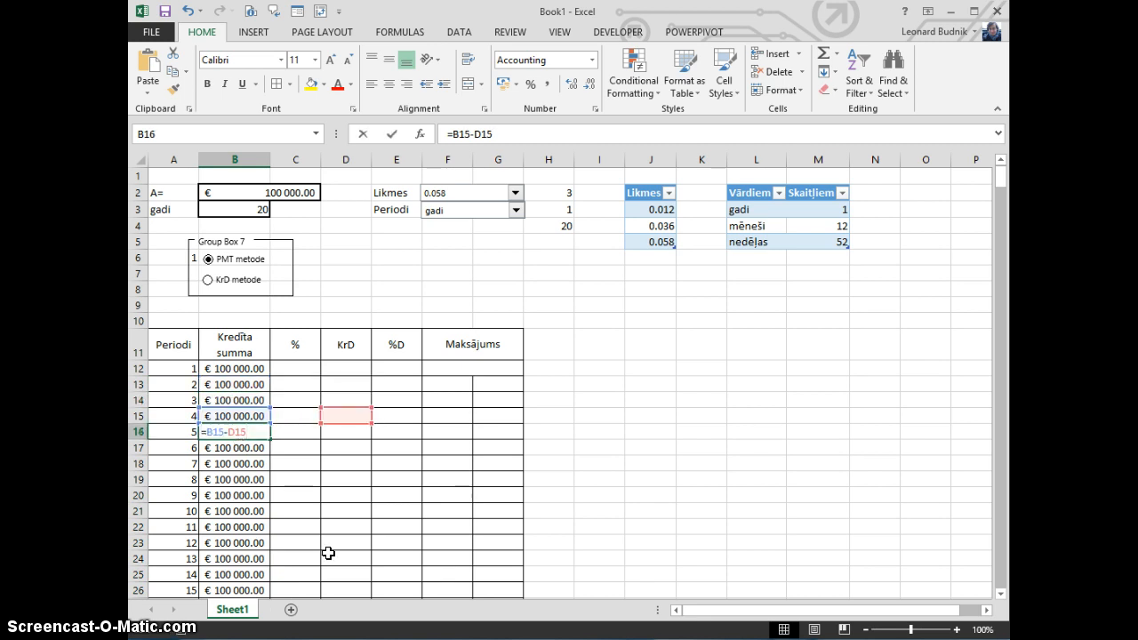
pyautogui.press('Escape')
# Select cell C12 in the % column and choose mēneši in the Periodi combo box
pyautogui.click(297, 369)
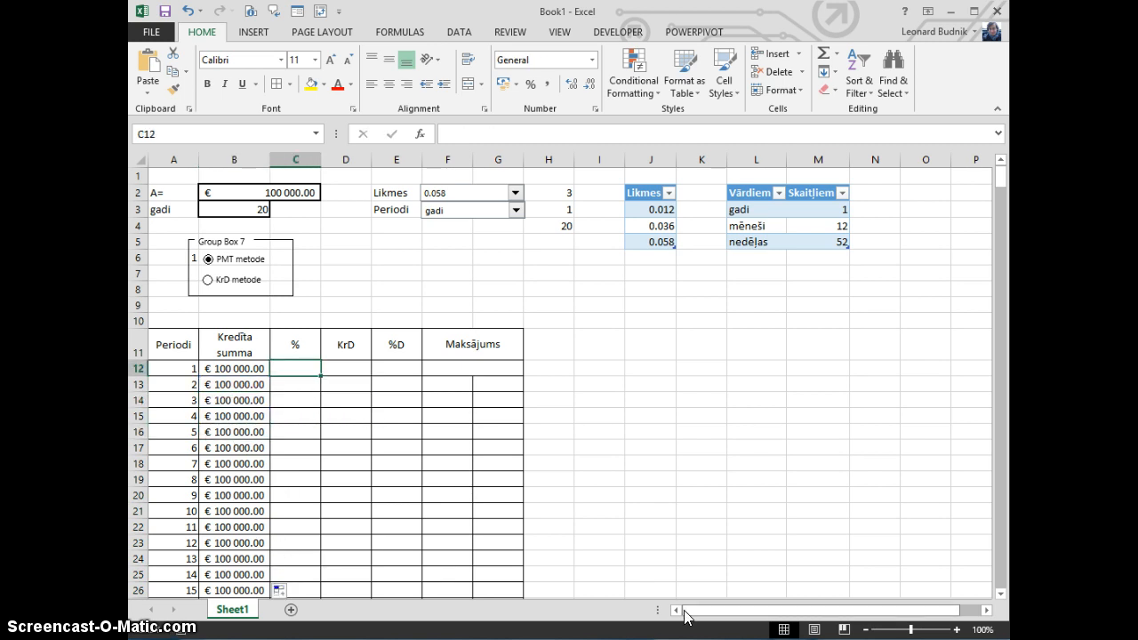
pyautogui.write('=')
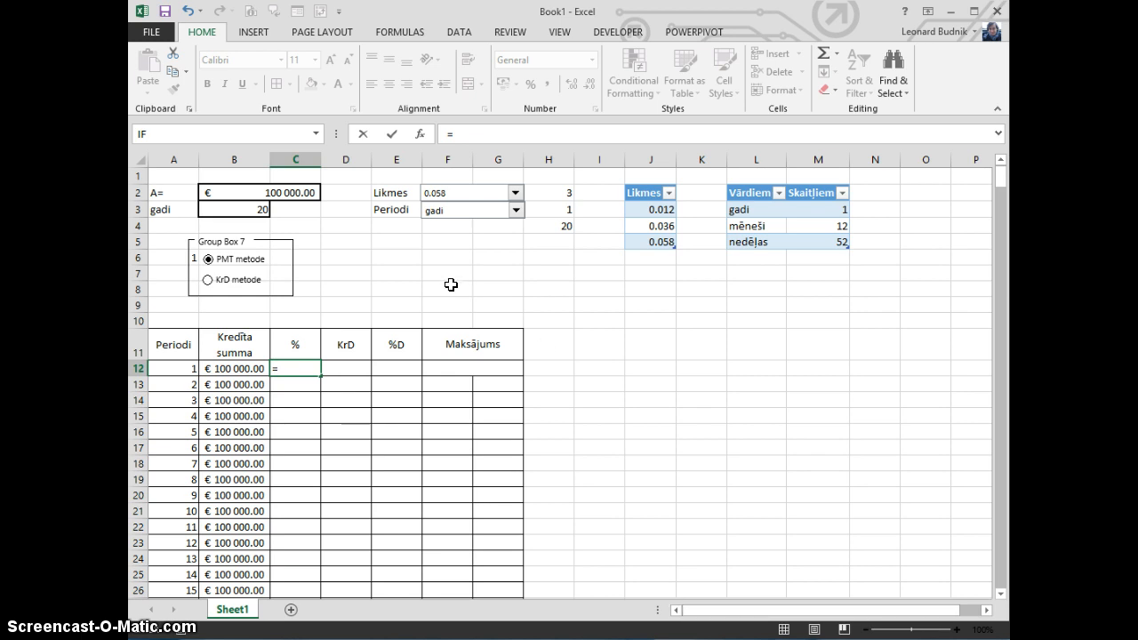
pyautogui.click(516, 211)
pyautogui.click(489, 235)
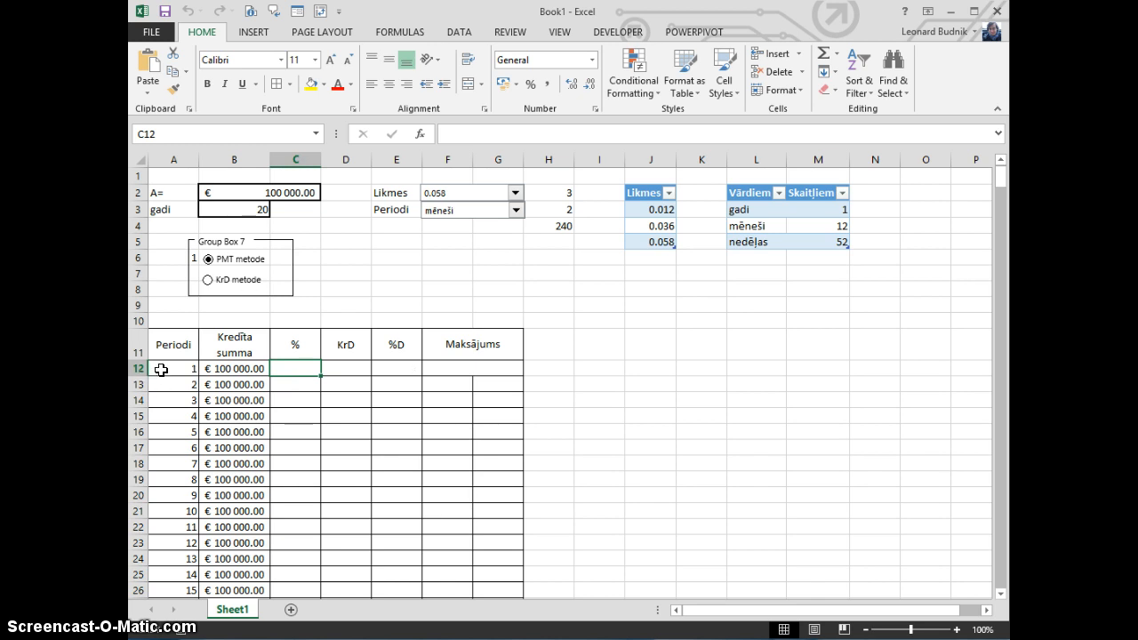
pyautogui.moveTo(174, 368); pyautogui.dragTo(498, 370)
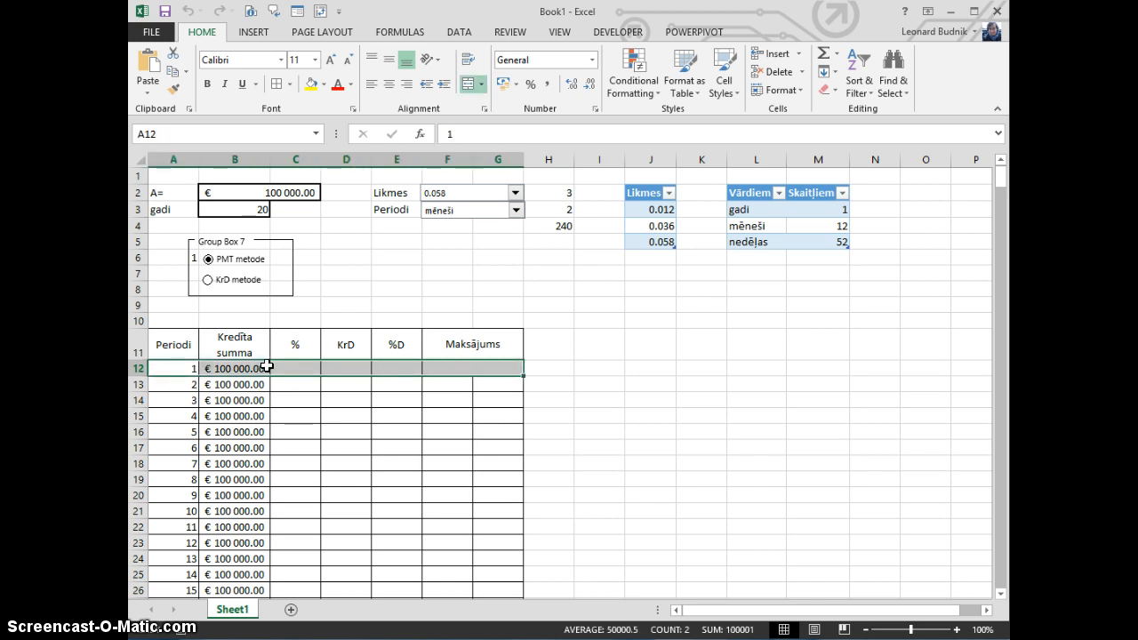
pyautogui.click(292, 366)
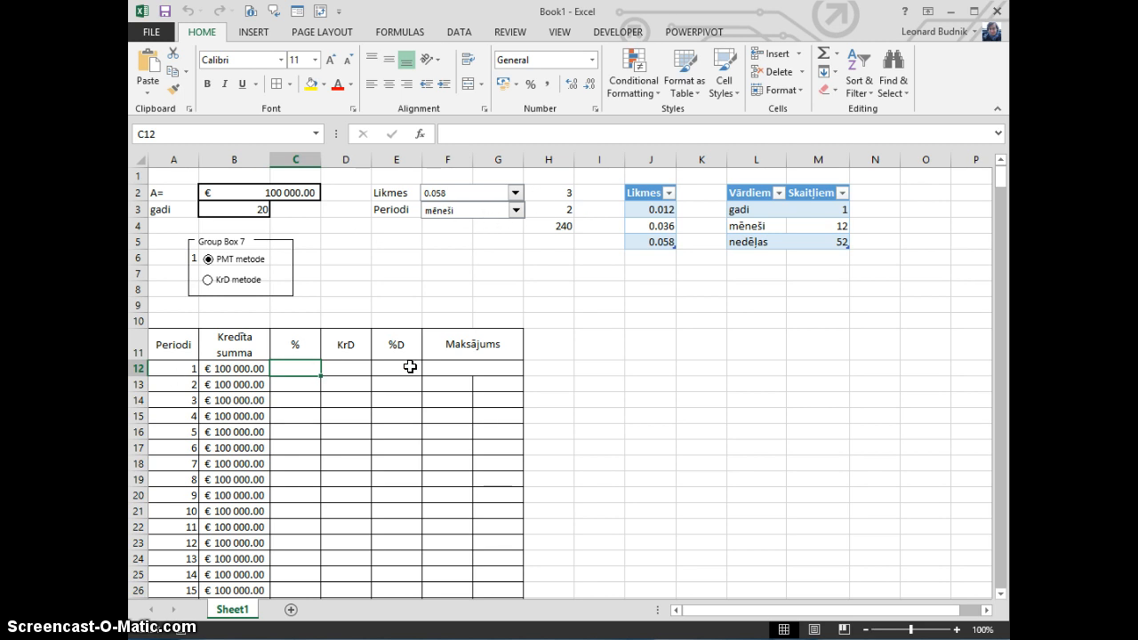
pyautogui.moveTo(168, 372); pyautogui.dragTo(488, 374)
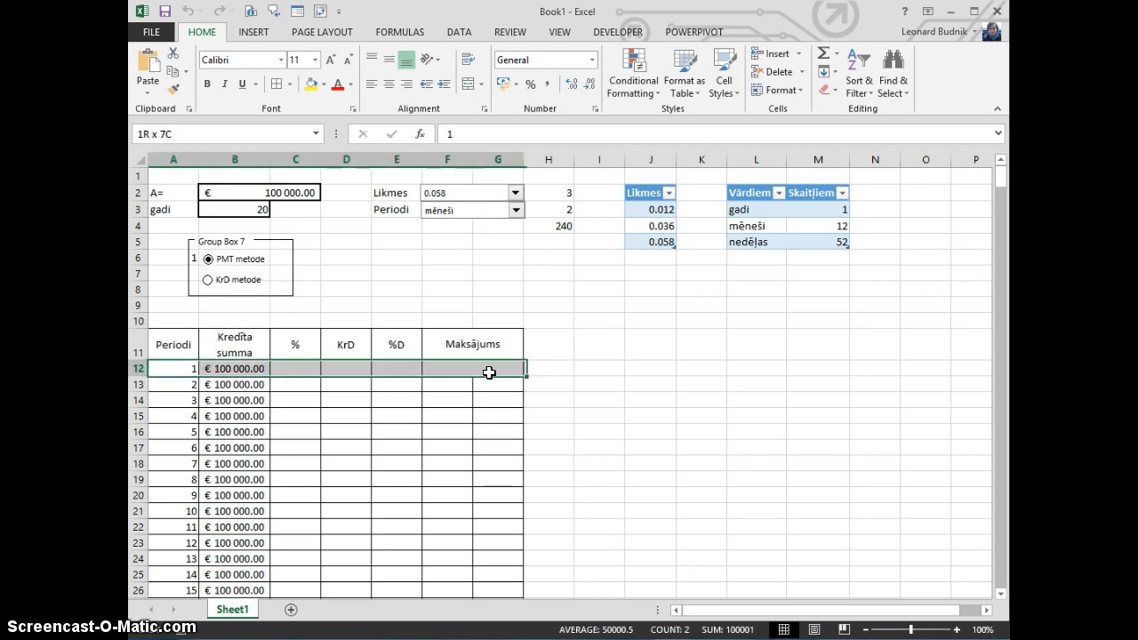
# Begin the % formula in cell C12 with =INDEX(Likmes;$H$2) to look up the chosen annual rate
pyautogui.click(304, 370)
pyautogui.write('=')
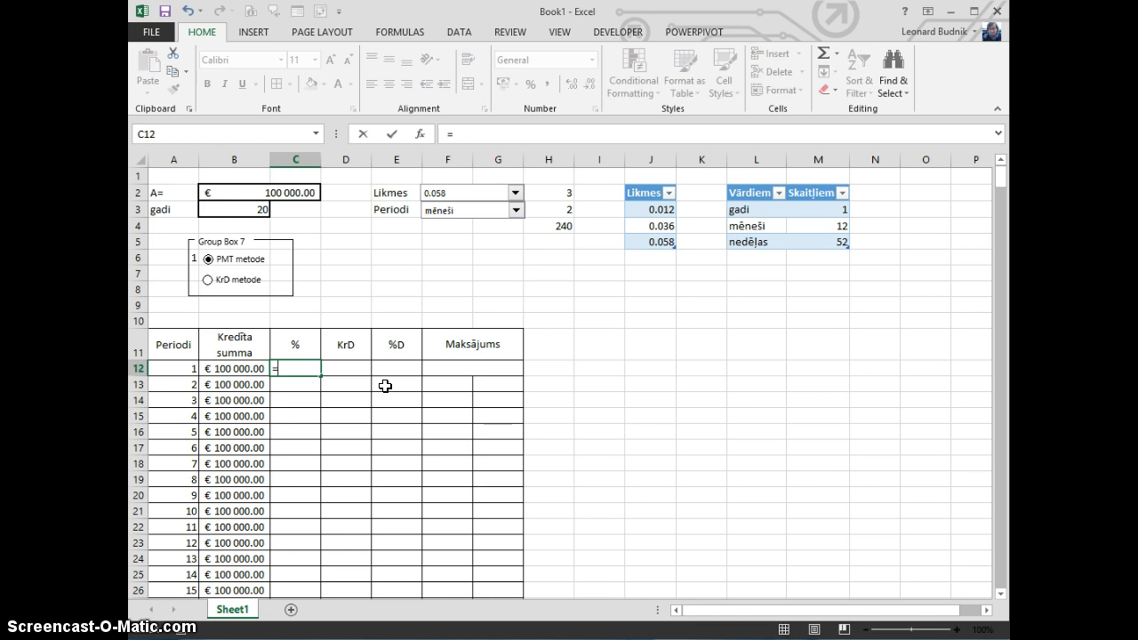
pyautogui.write('index')
pyautogui.press('Tab')
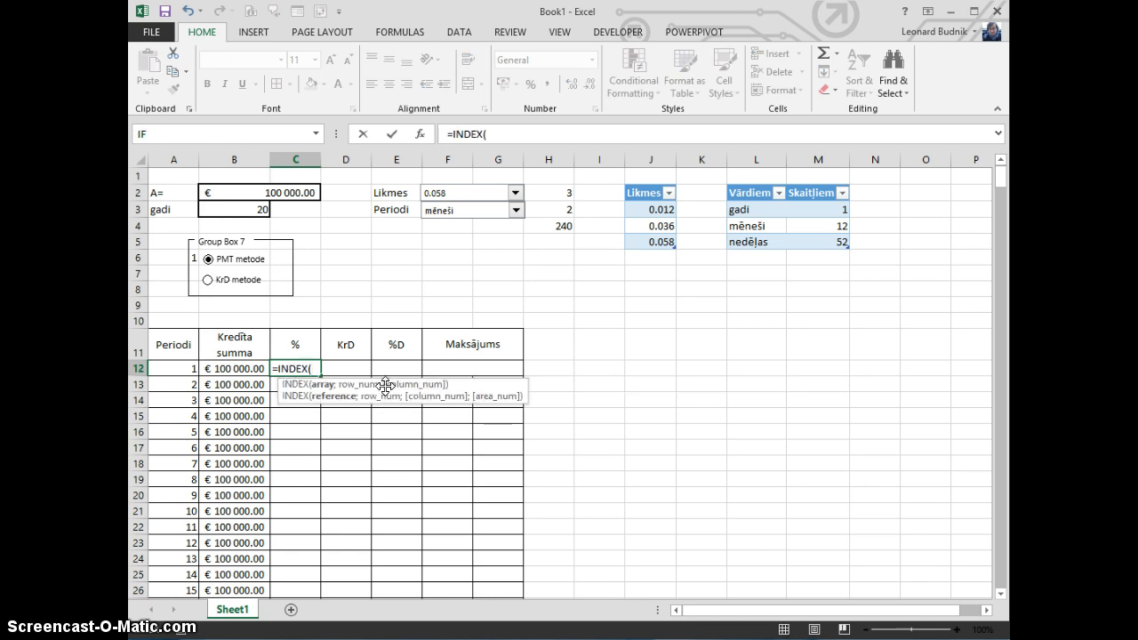
pyautogui.write('likmes')
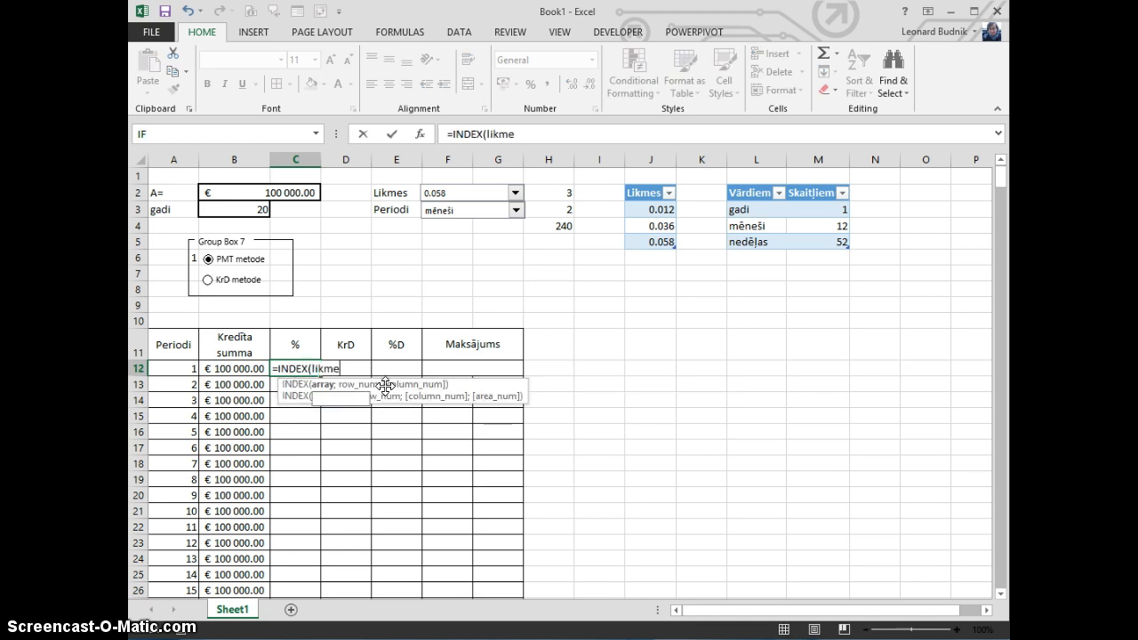
pyautogui.press('Tab')
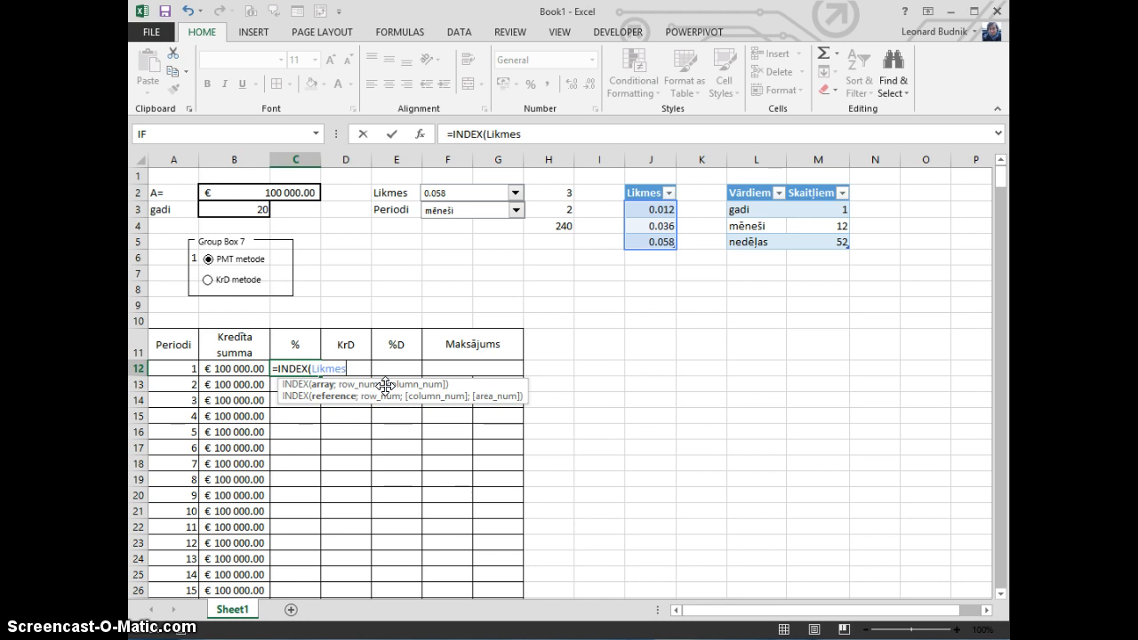
pyautogui.write(';')
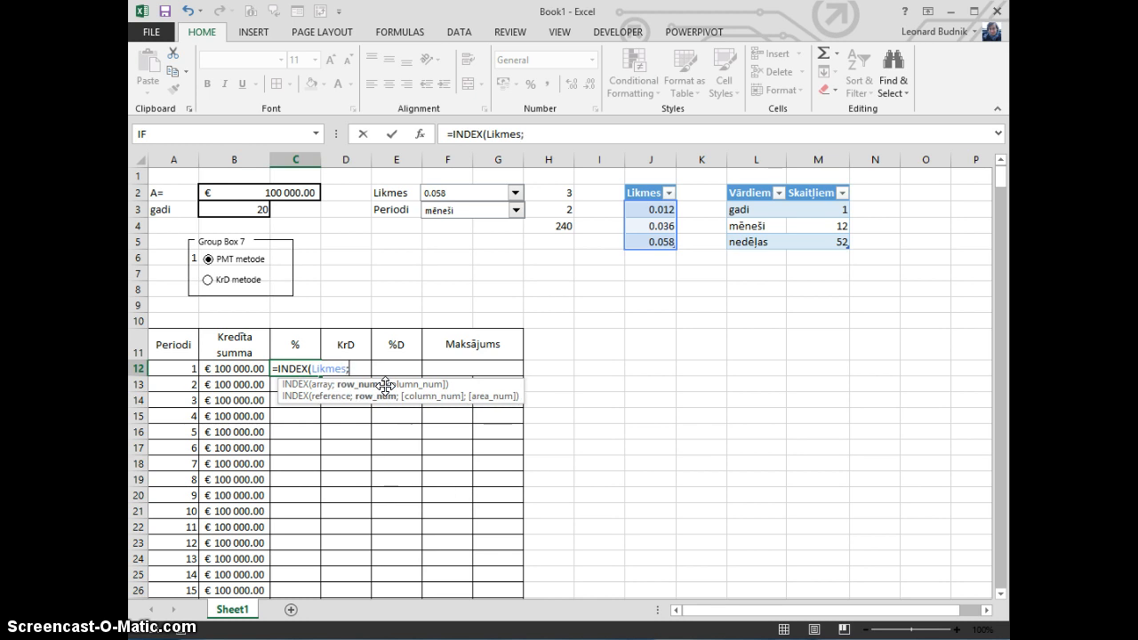
pyautogui.click(568, 187)
pyautogui.press('F4')
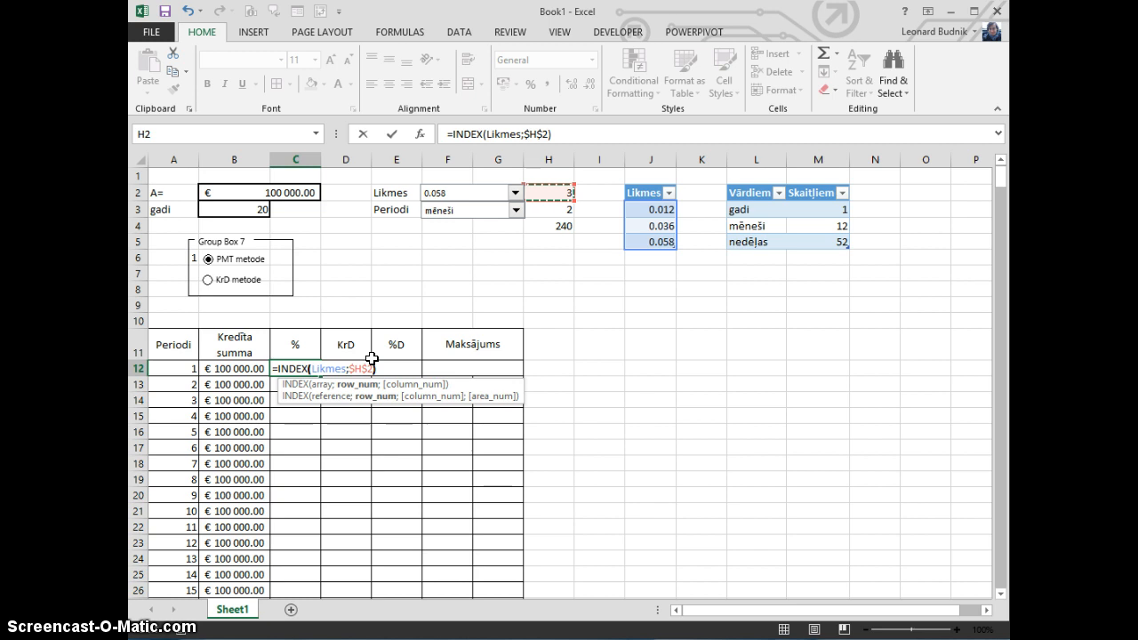
pyautogui.write(')')
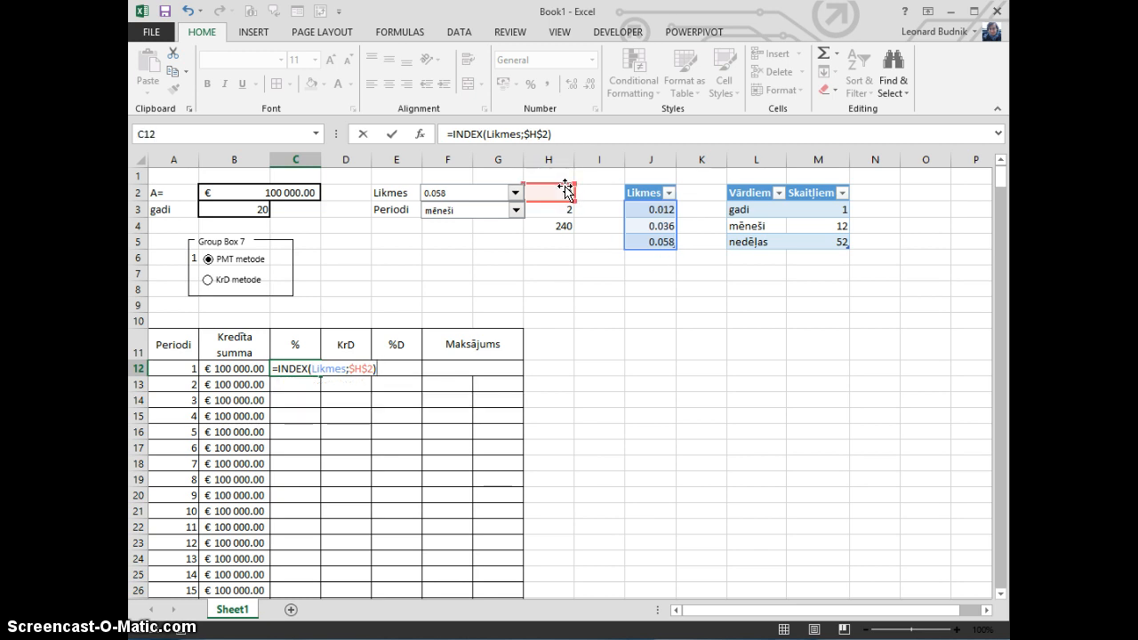
# Complete the C12 formula by dividing the rate by INDEX(Periodi[Skaitļiem];$H$3)
pyautogui.write('/i')
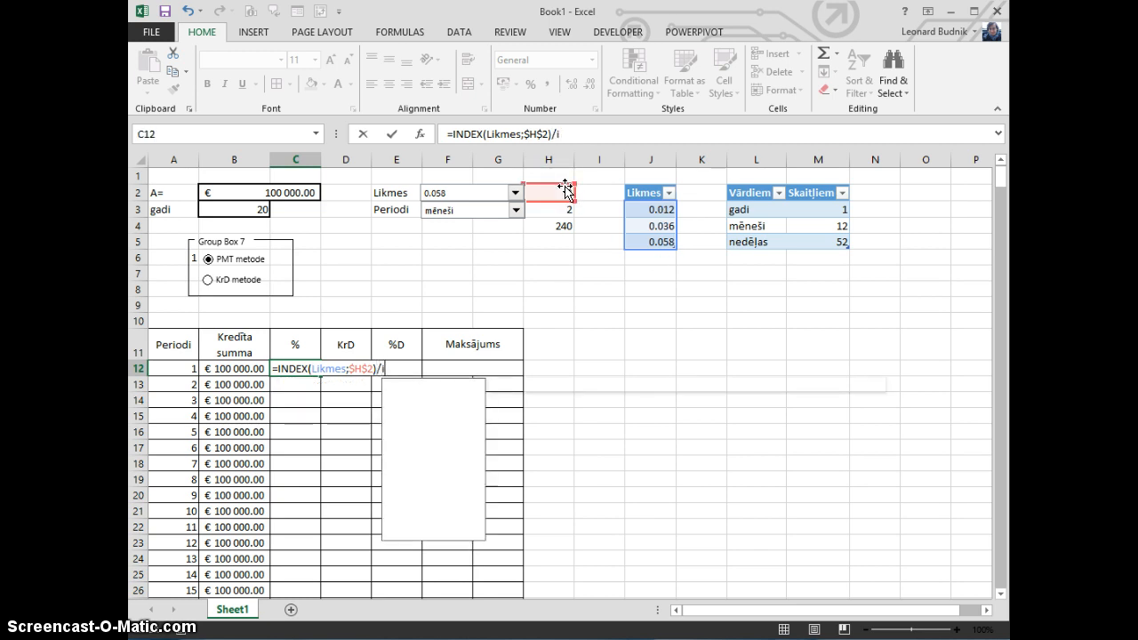
pyautogui.write('ndex')
pyautogui.press('Right')
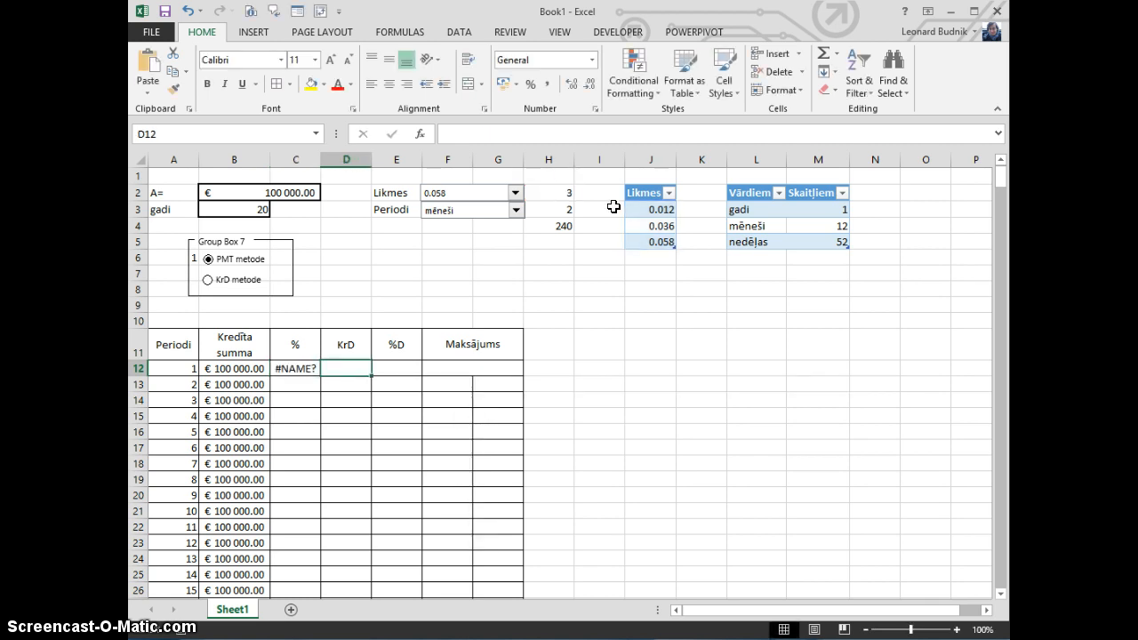
pyautogui.doubleClick(294, 370)
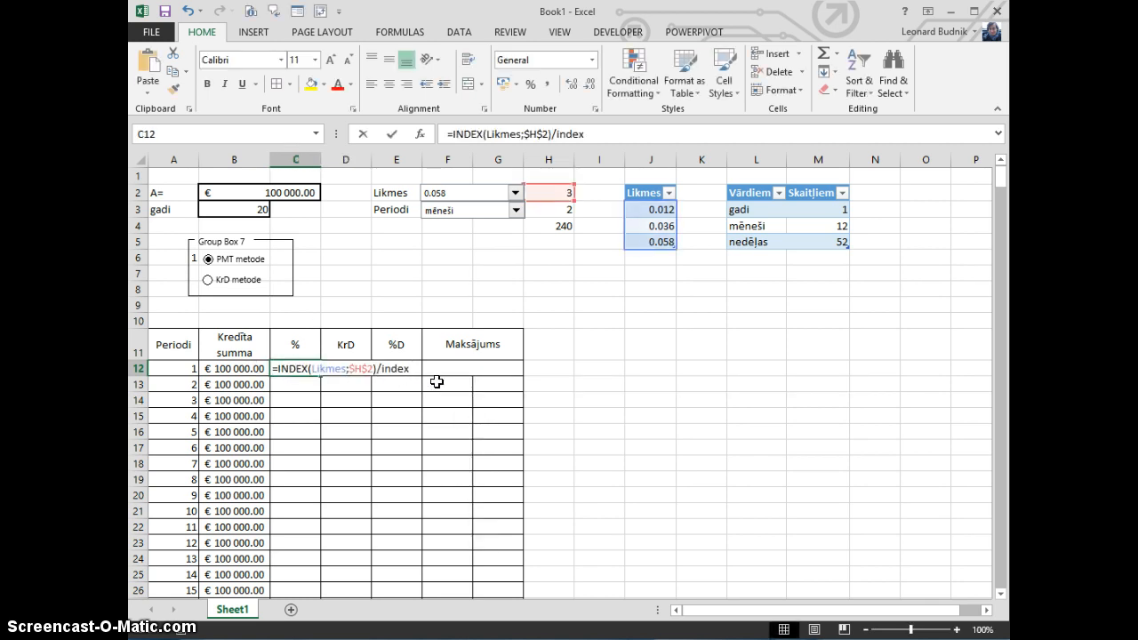
pyautogui.write('(')
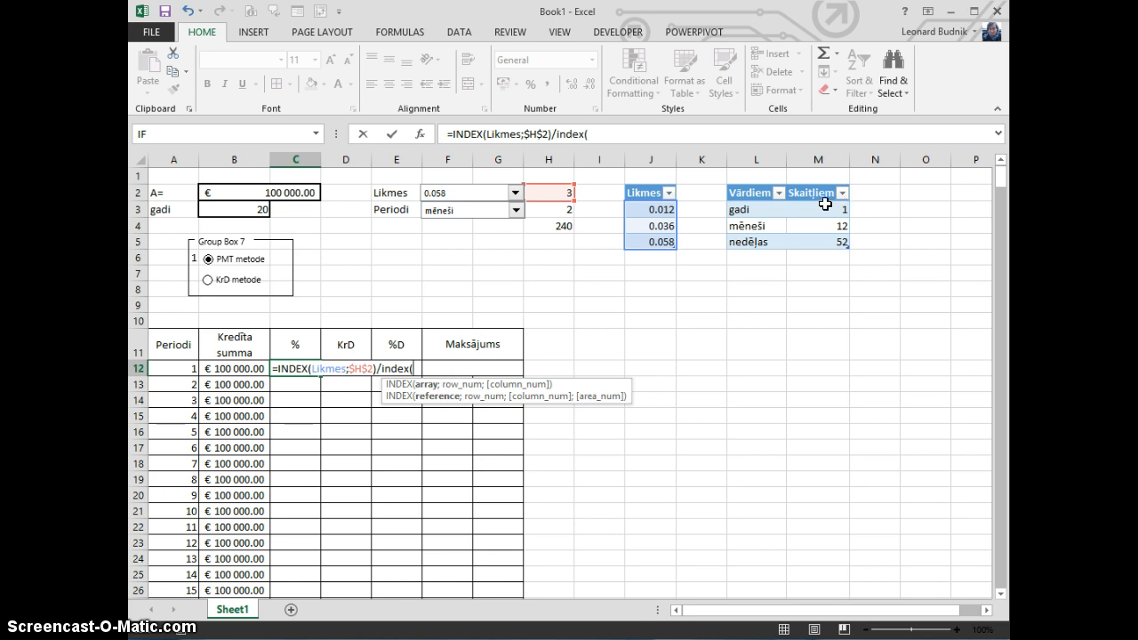
pyautogui.moveTo(825, 207); pyautogui.dragTo(821, 237)
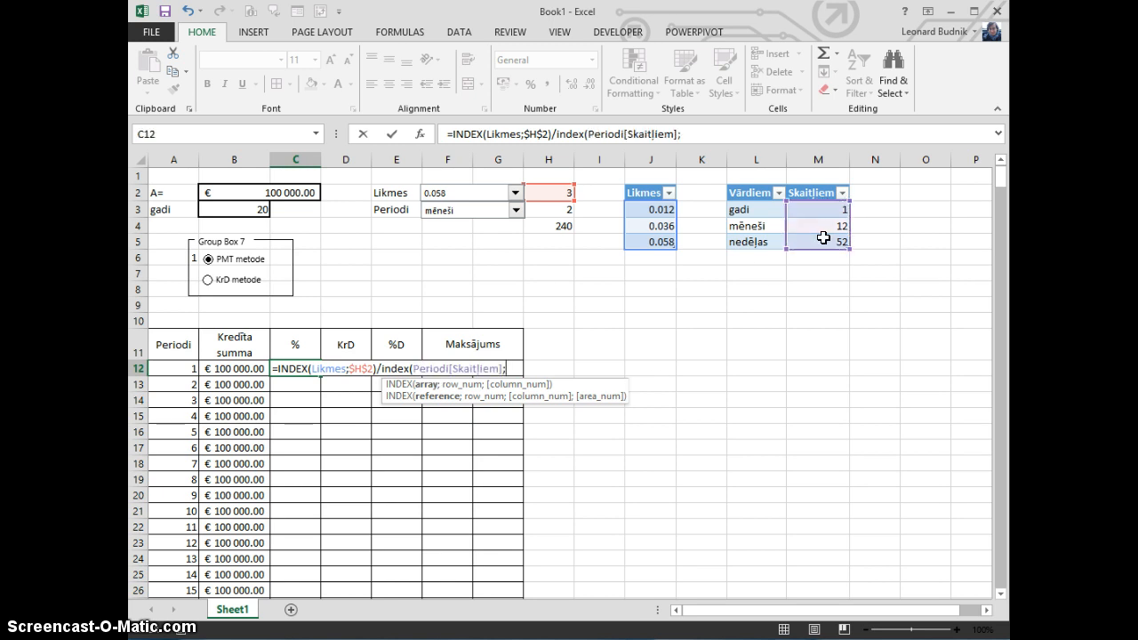
pyautogui.write(';')
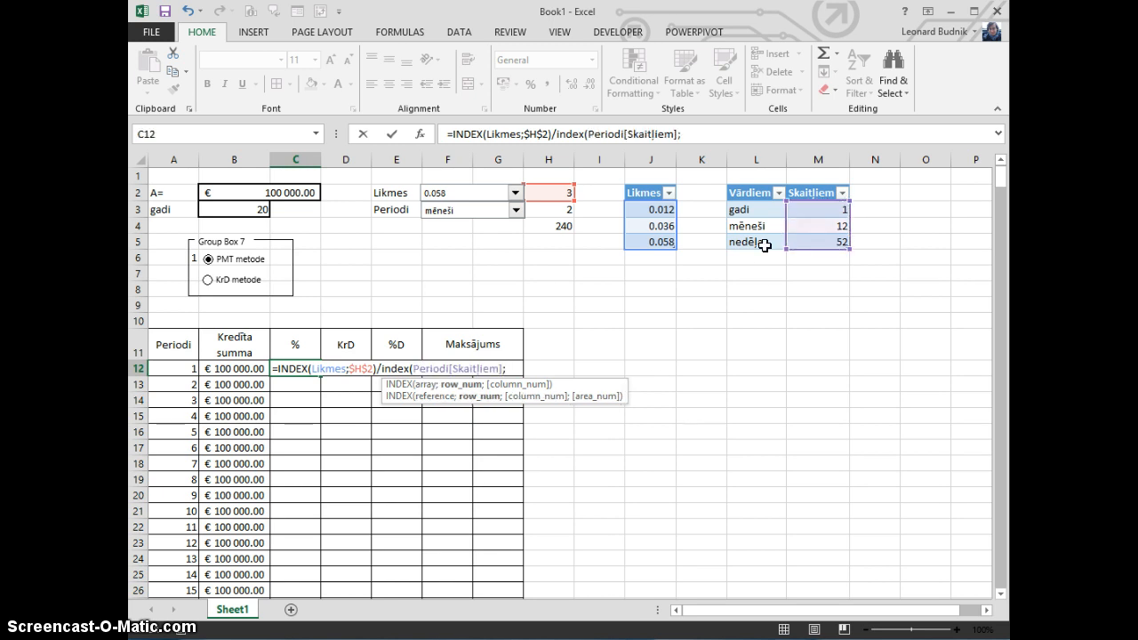
pyautogui.click(562, 209)
pyautogui.press('F4')
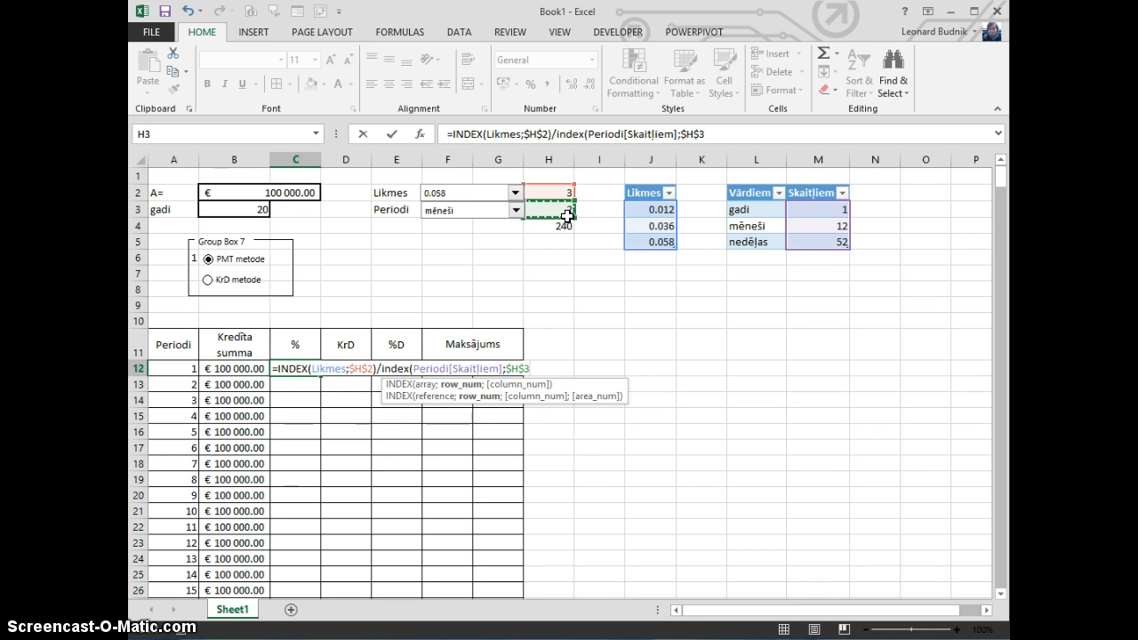
pyautogui.write(')')
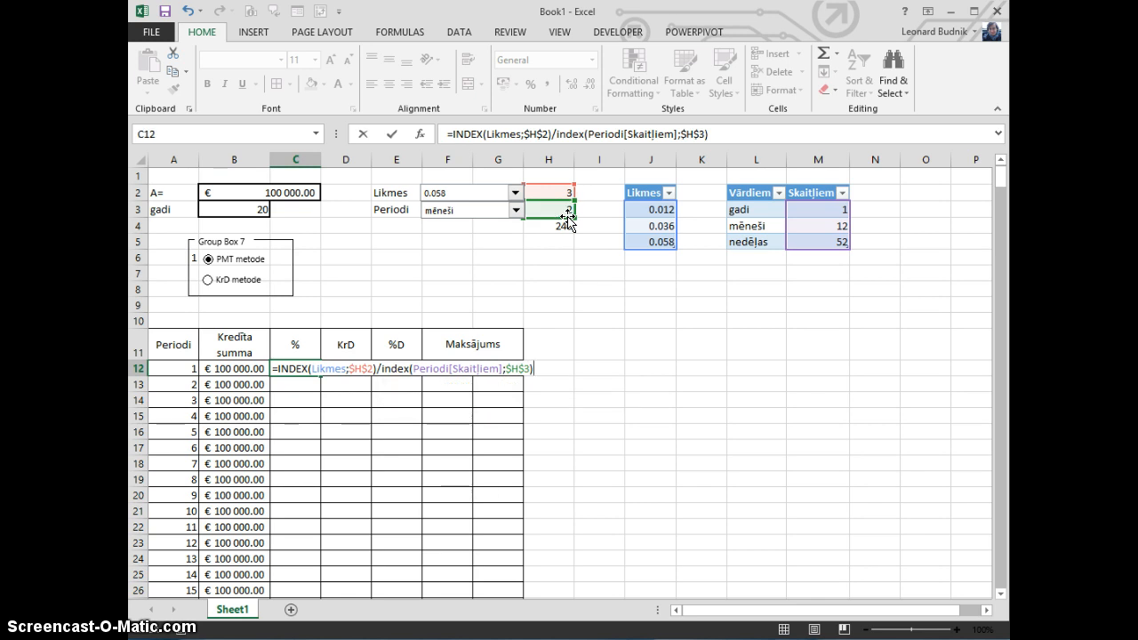
pyautogui.press('Return')
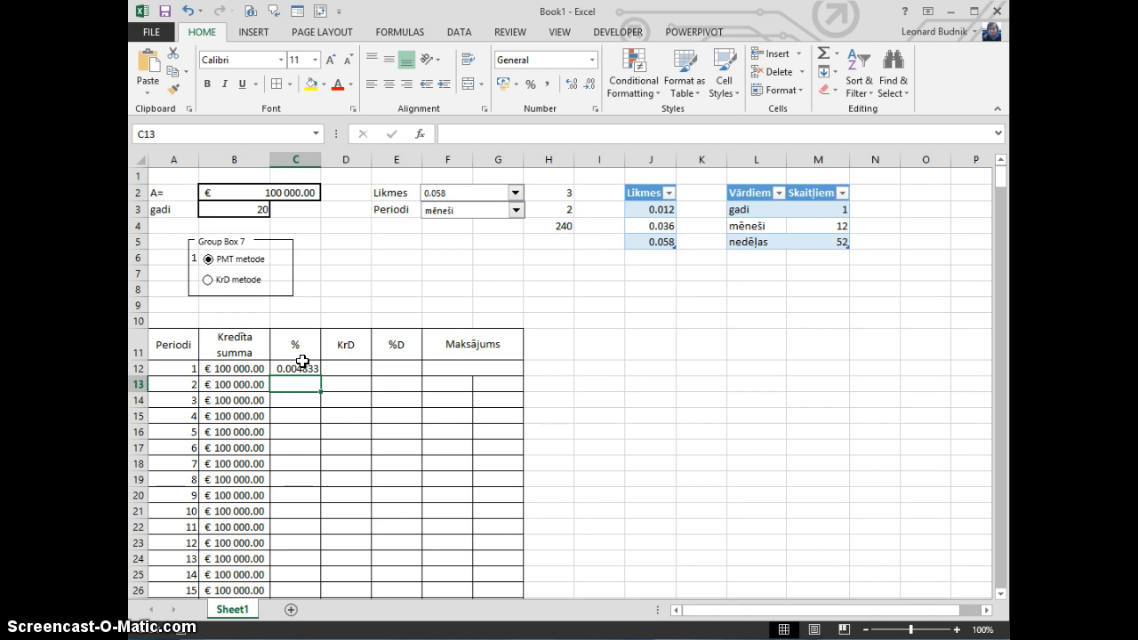
# Format cell C12 as a percentage with two decimals and fill its formula down the % column
pyautogui.click(297, 361)
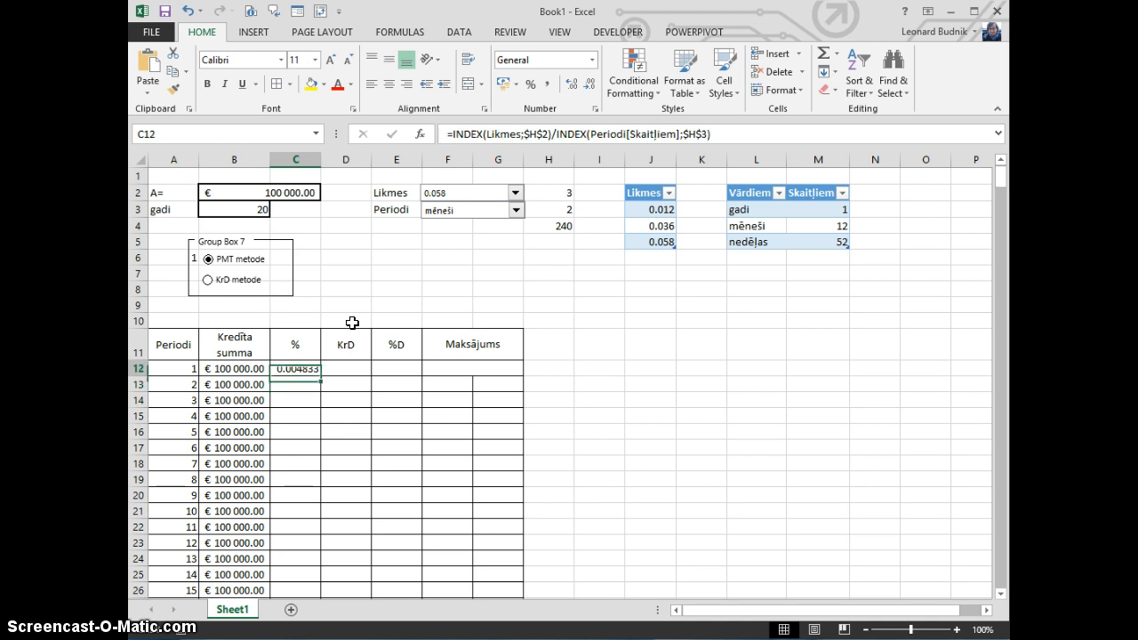
pyautogui.click(530, 86)
pyautogui.doubleClick(571, 83)
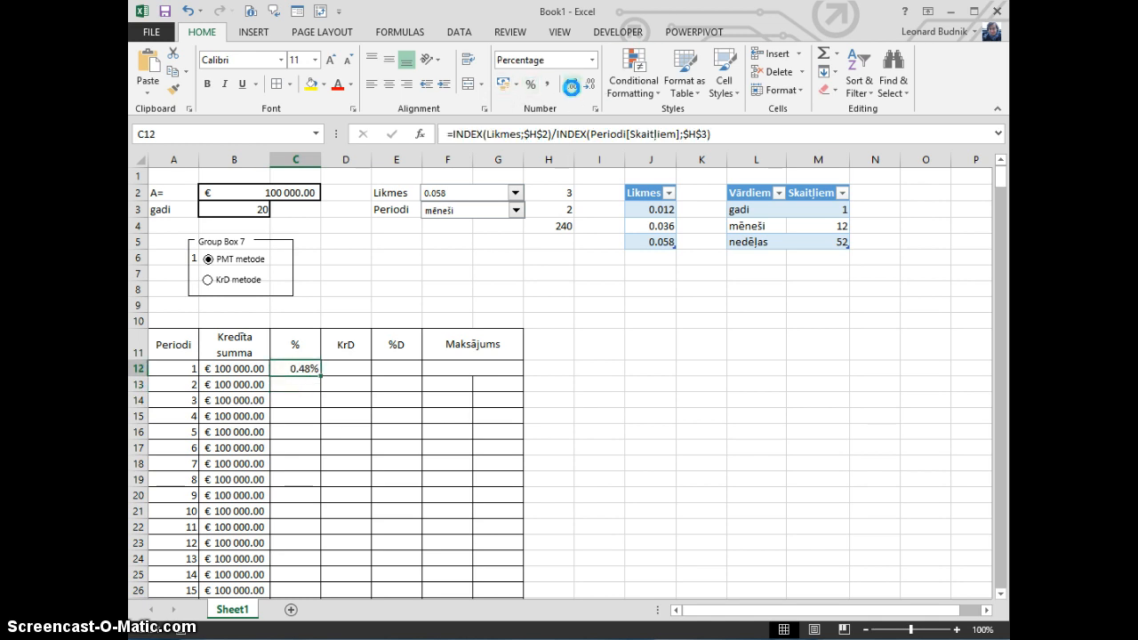
pyautogui.doubleClick(321, 376)
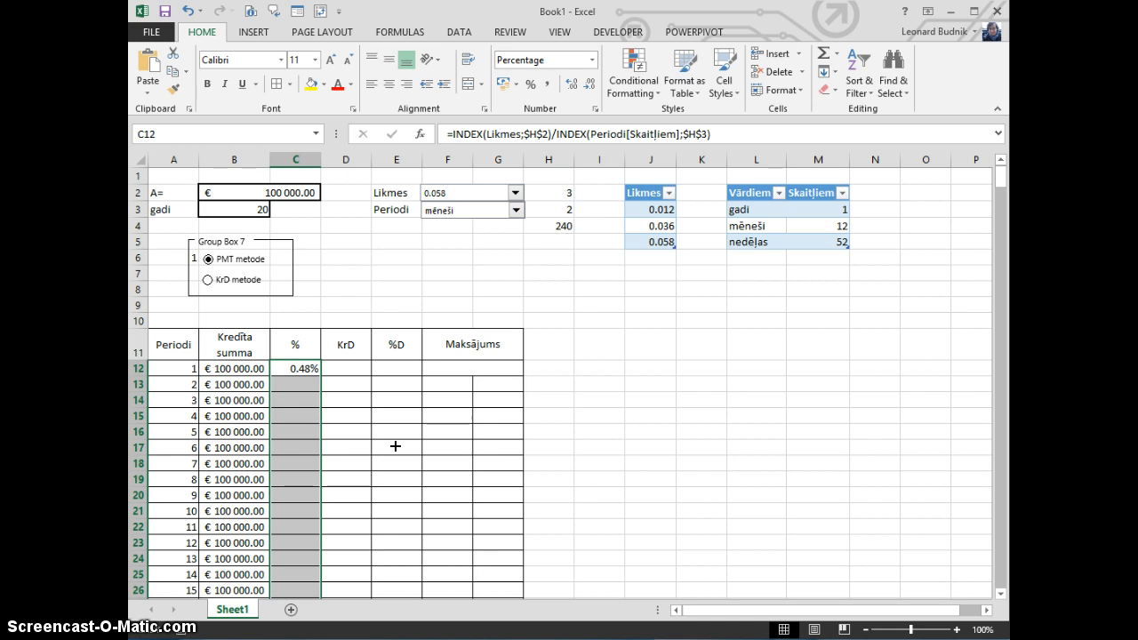
# Test the % column by switching the Periodi combo box to gadi and back to mēneši
pyautogui.click(471, 248)
pyautogui.click(515, 210)
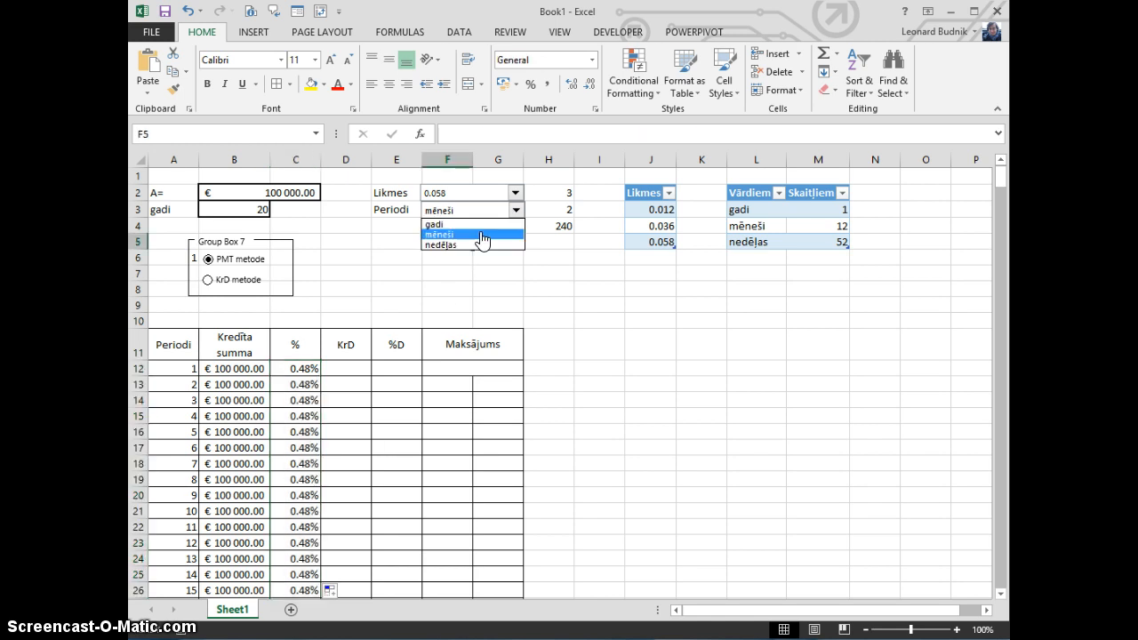
pyautogui.click(471, 223)
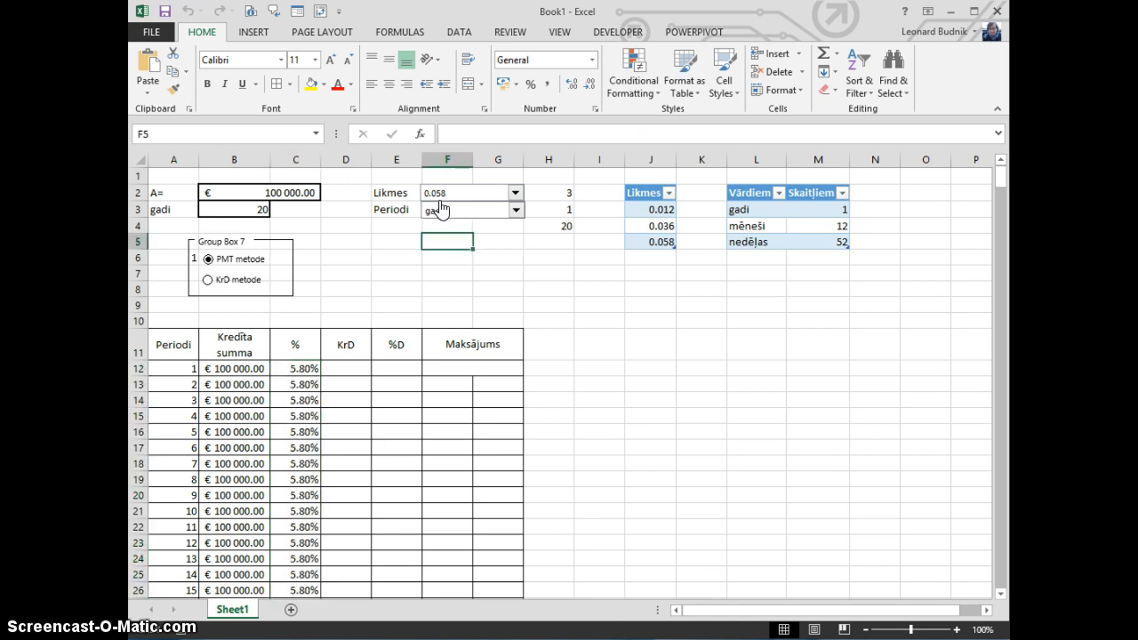
pyautogui.click(515, 214)
pyautogui.click(457, 235)
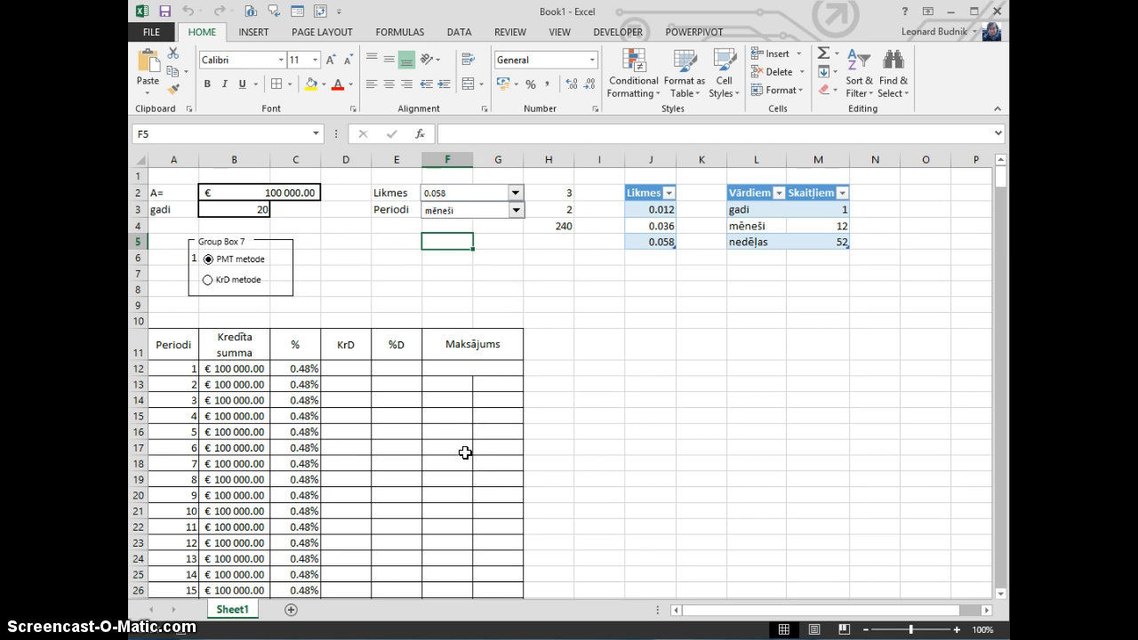
# Enter the interest formula =B12*C12 in cell E12 and fill it down the %D column
pyautogui.click(398, 367)
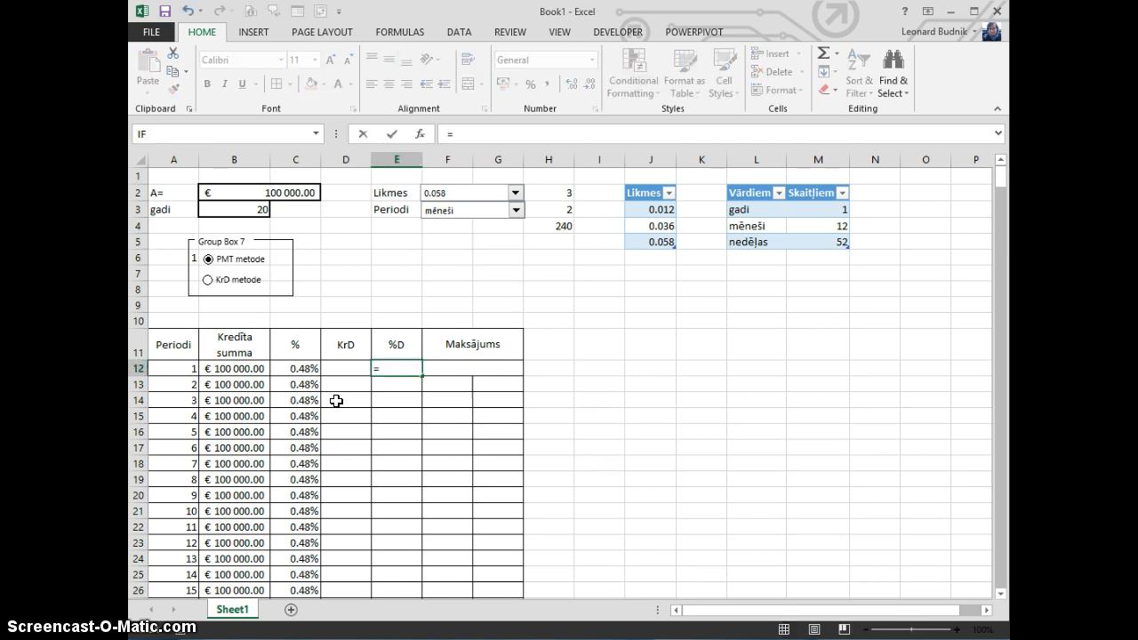
pyautogui.click(235, 368)
pyautogui.write('*')
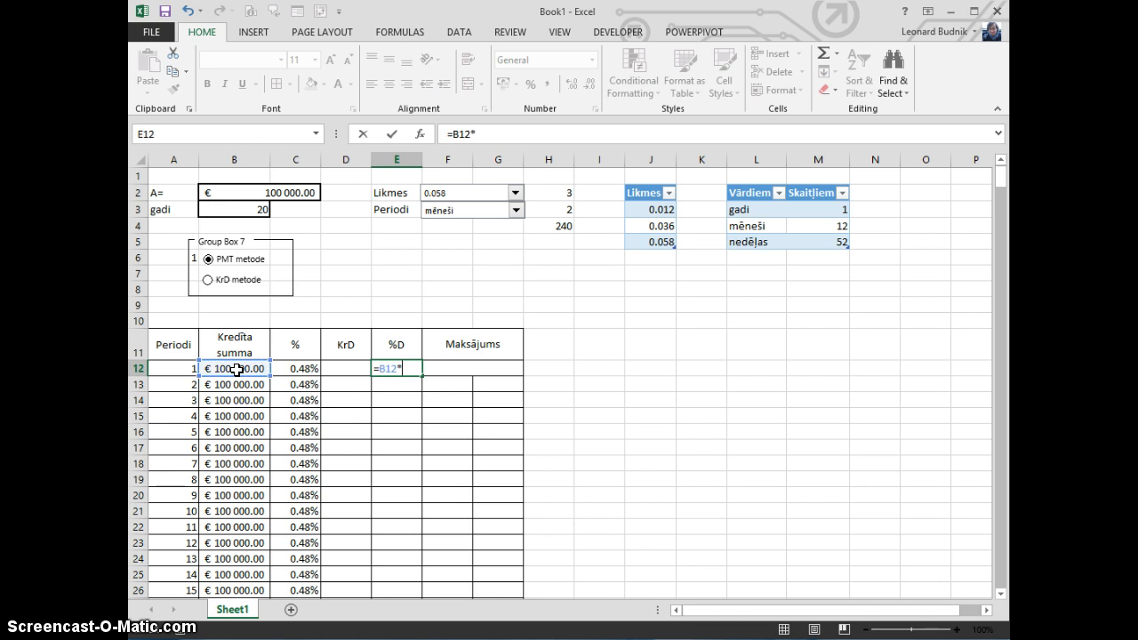
pyautogui.click(292, 368)
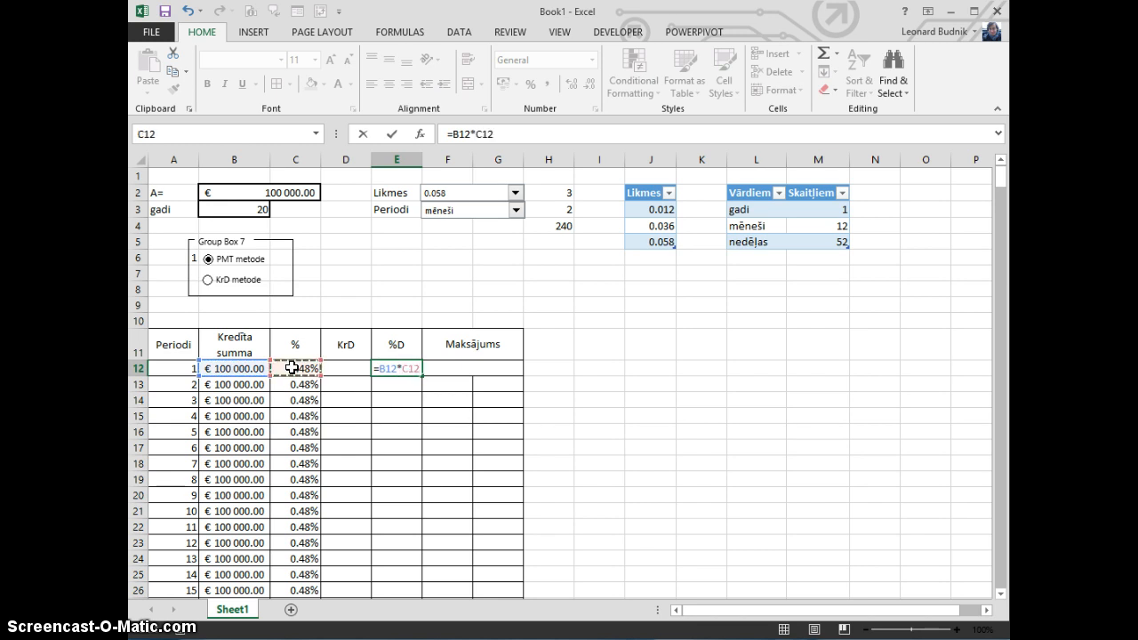
pyautogui.press('Return')
pyautogui.click(405, 367)
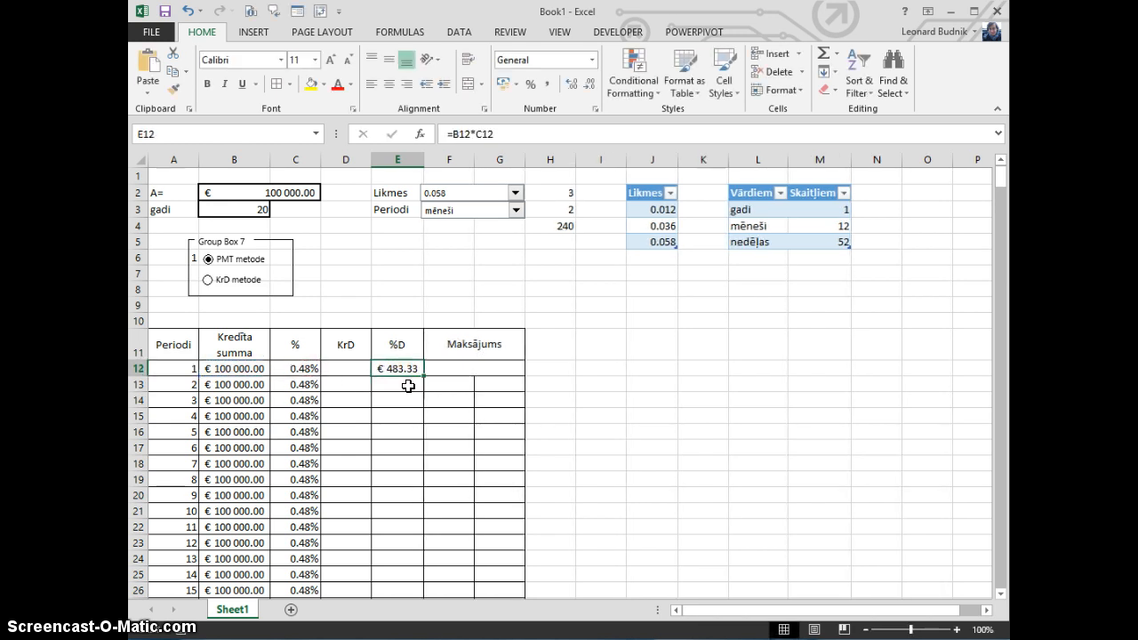
pyautogui.doubleClick(424, 375)
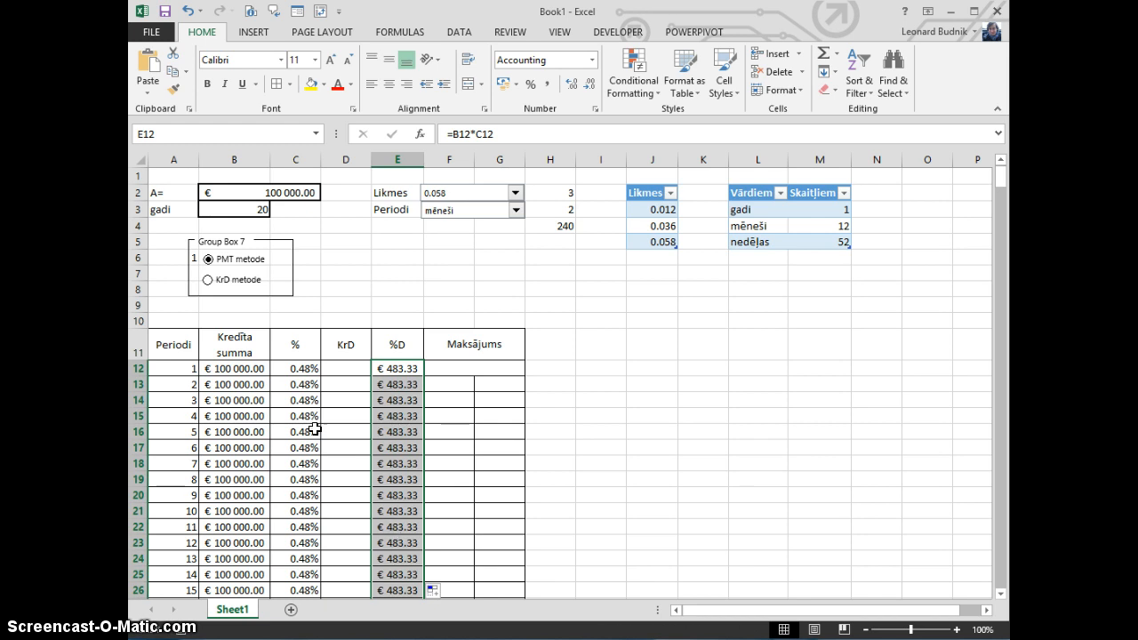
# Start a CHOOSE formula in cell D12 of the KrD column with $A$6 as the index number
pyautogui.click(359, 367)
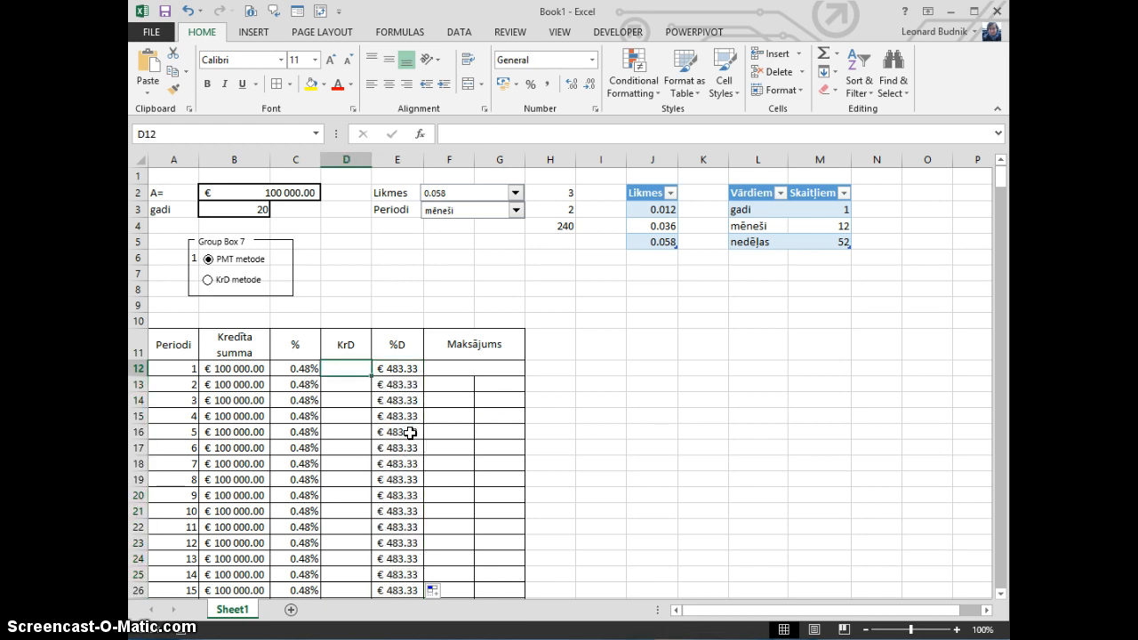
pyautogui.write('=ch')
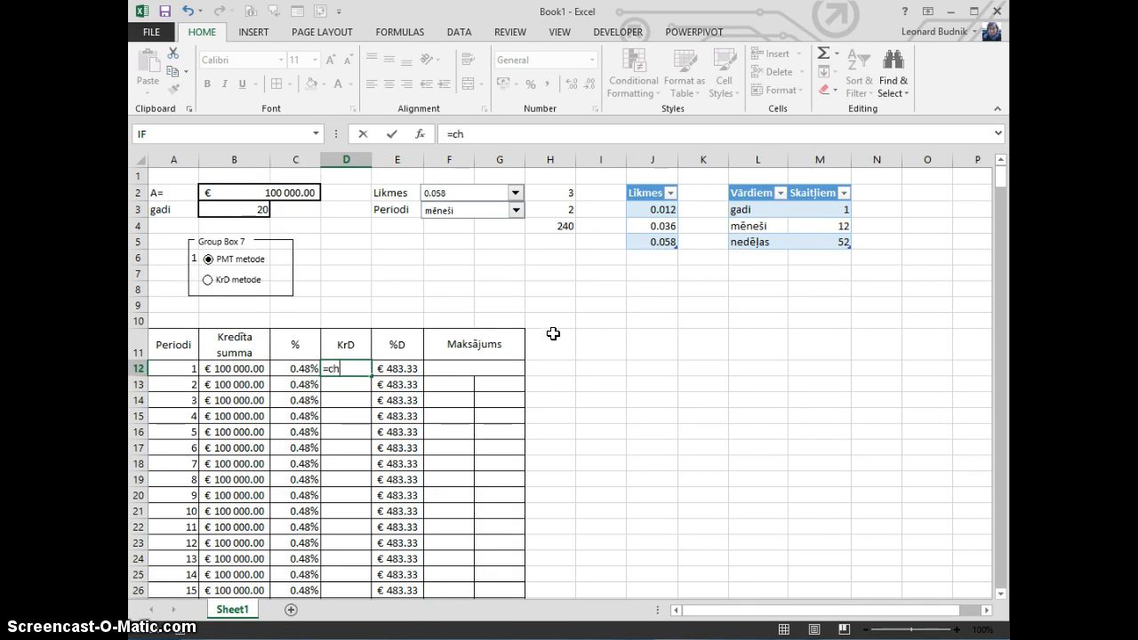
pyautogui.write('ode')
pyautogui.press('Right')
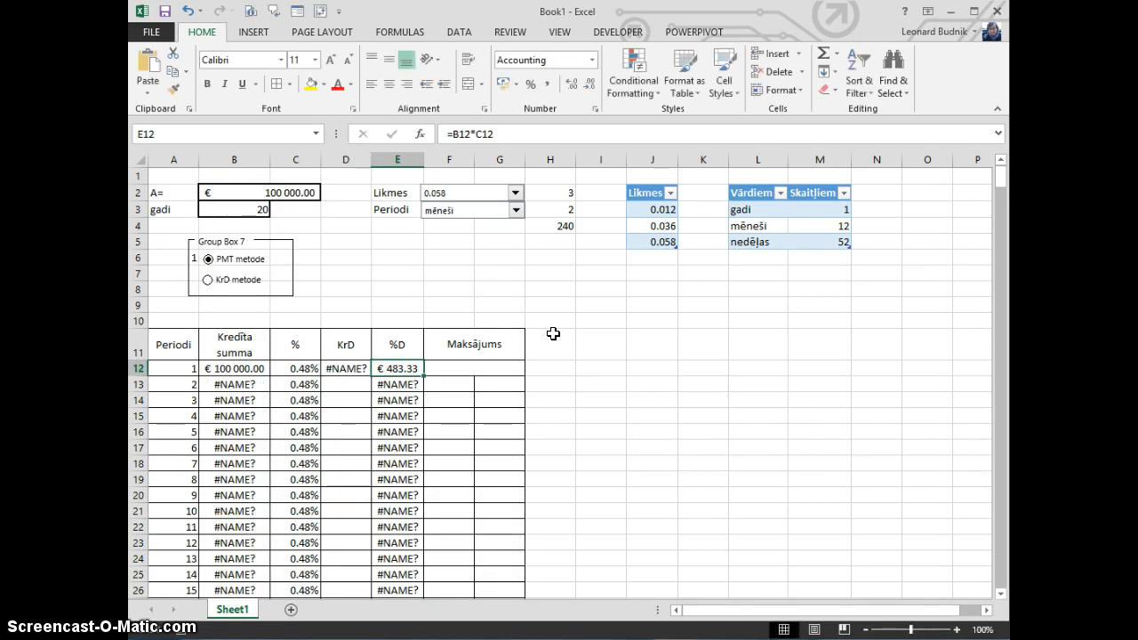
pyautogui.press('Left')
pyautogui.press('F2')
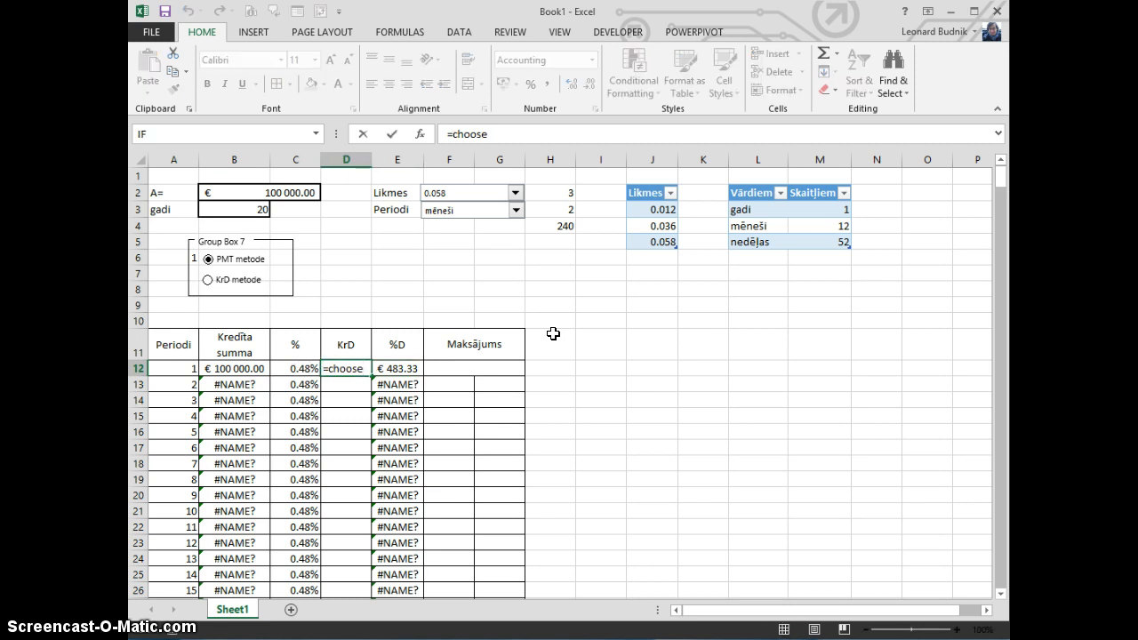
pyautogui.write('(')
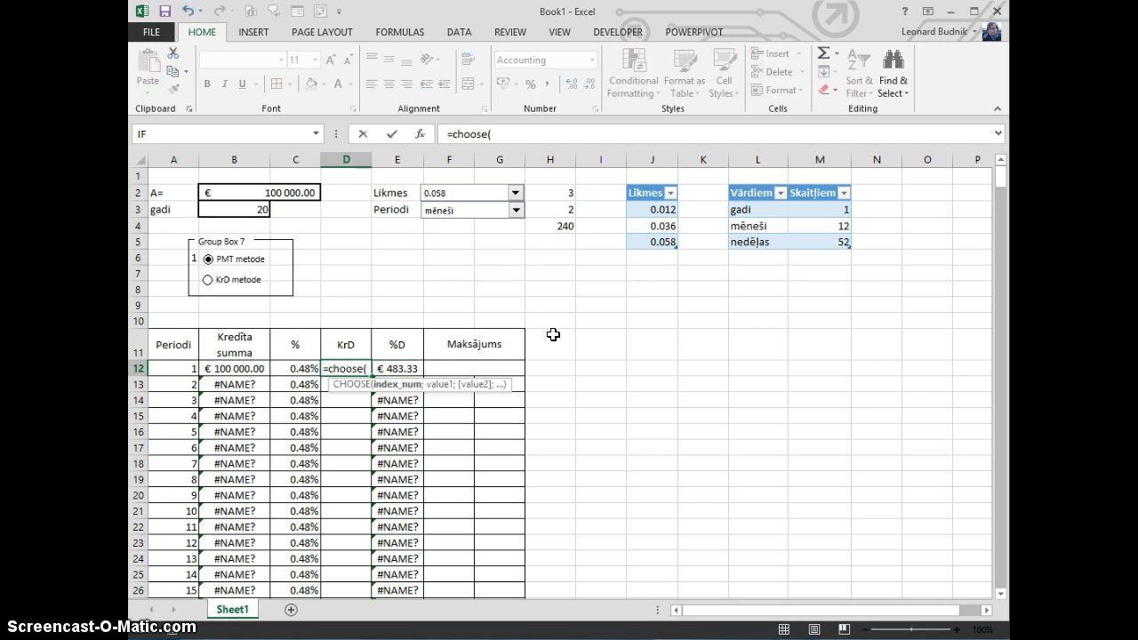
pyautogui.click(171, 255)
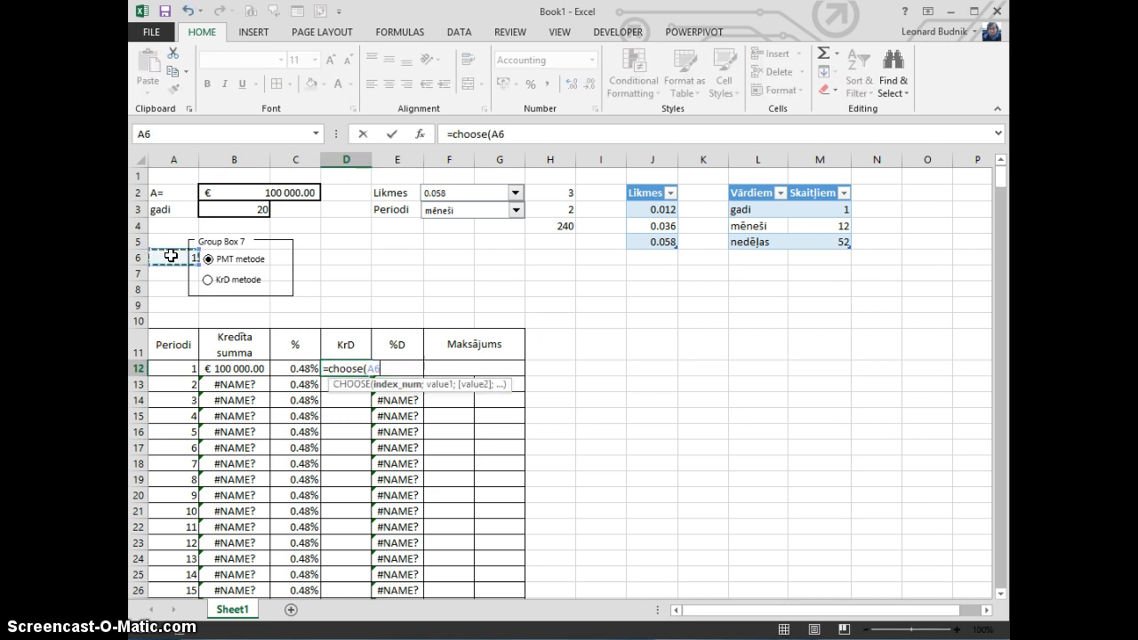
pyautogui.press('F4')
pyautogui.write(';')
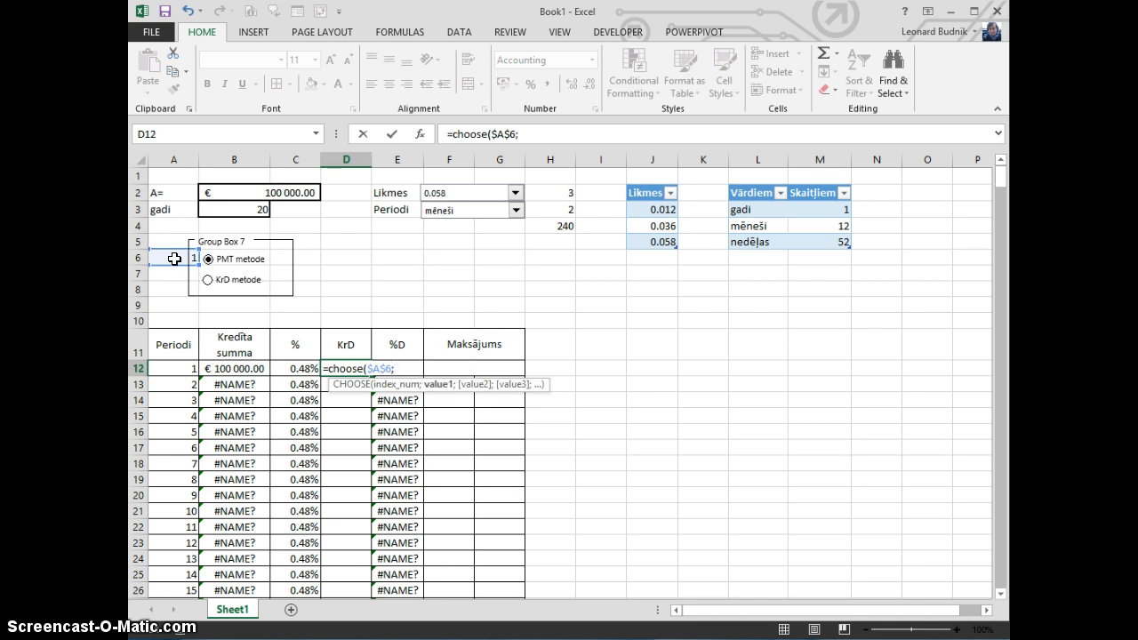
# Add F12-E12 as the first value of the CHOOSE formula in D12
pyautogui.press('Right')
pyautogui.press('Right')
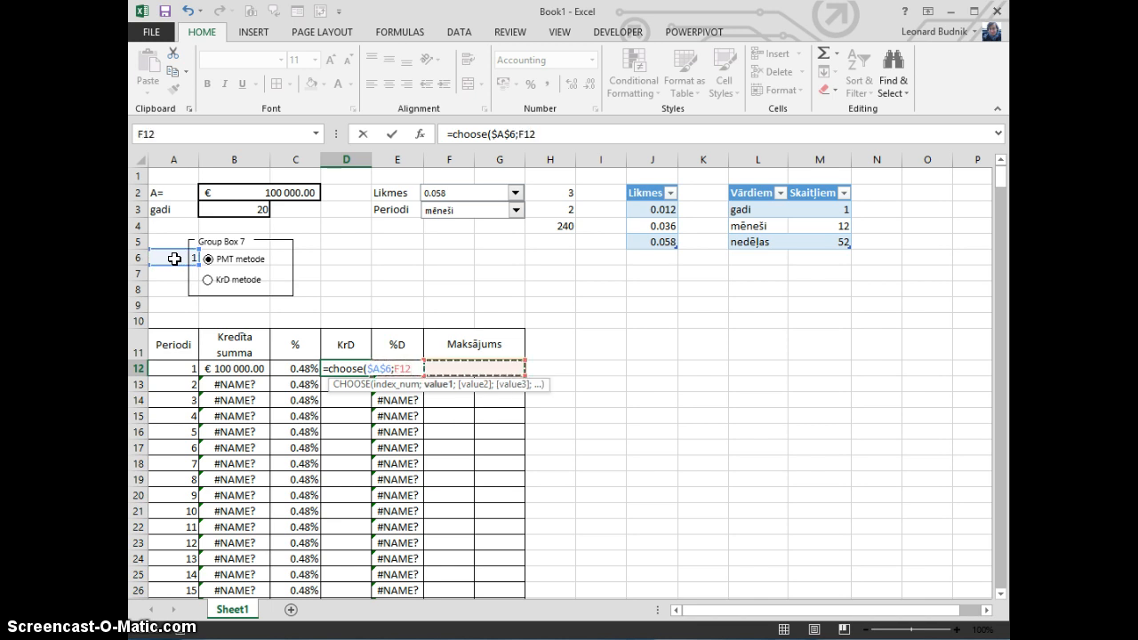
pyautogui.write('-')
pyautogui.press('Right')
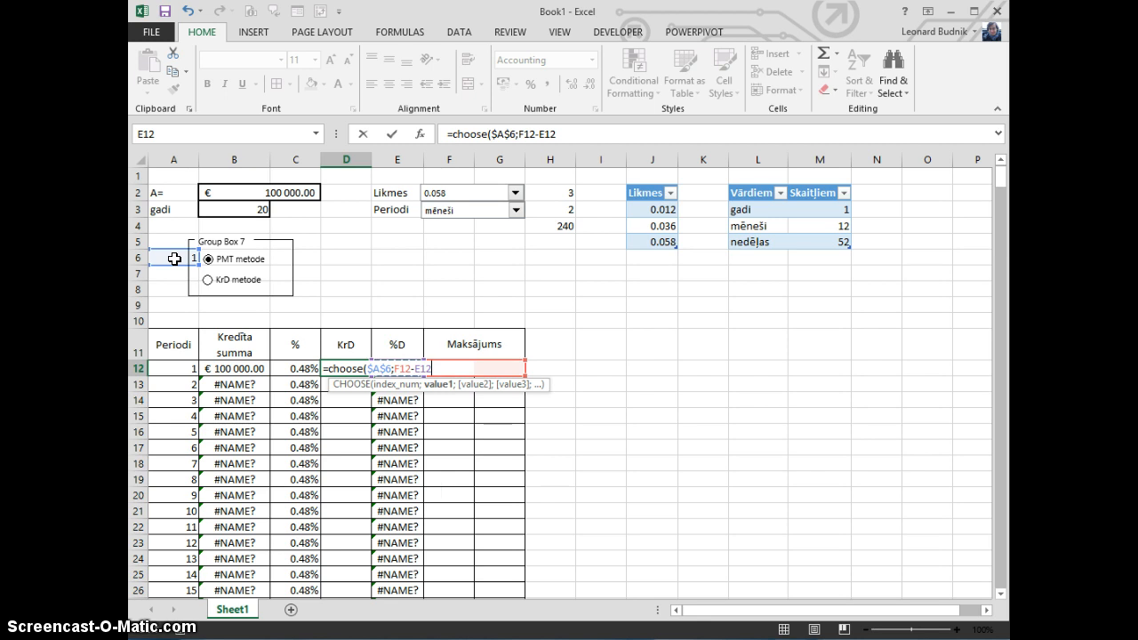
pyautogui.write(';')
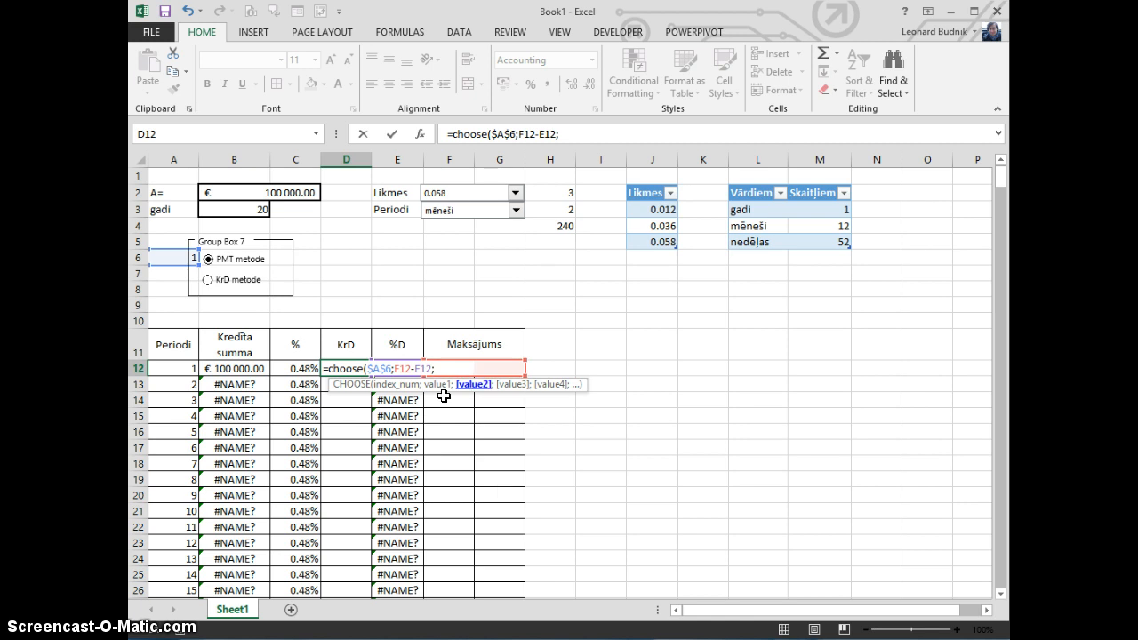
# Complete the D12 formula with $B$2/$H$4 as the second value and fill it down the KrD column
pyautogui.click(252, 193)
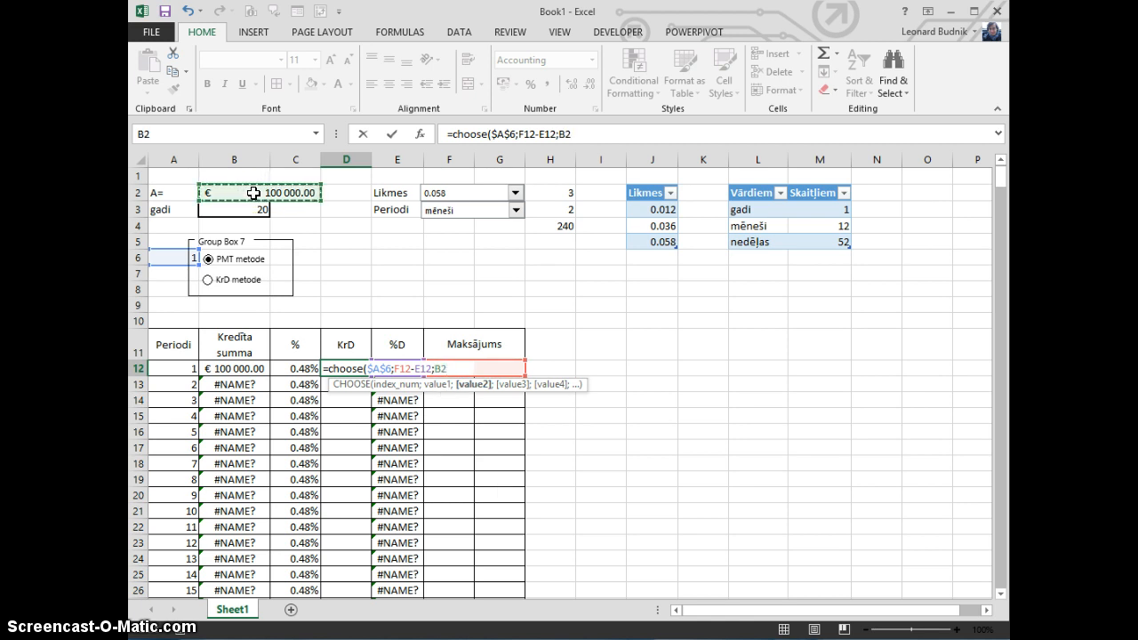
pyautogui.press('F4')
pyautogui.write('/')
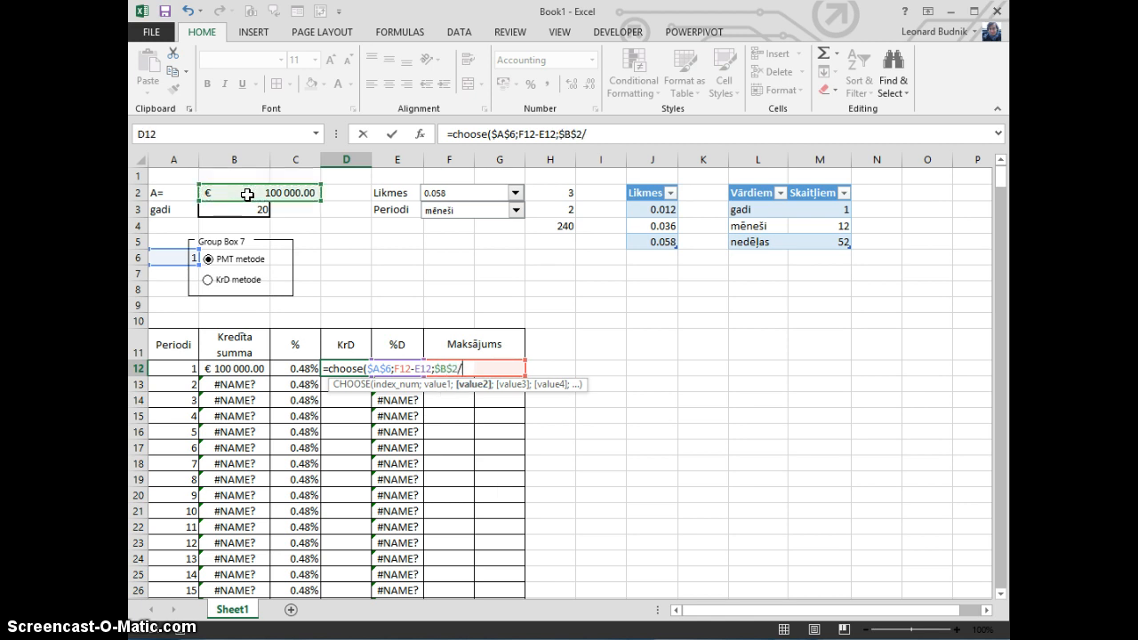
pyautogui.click(565, 228)
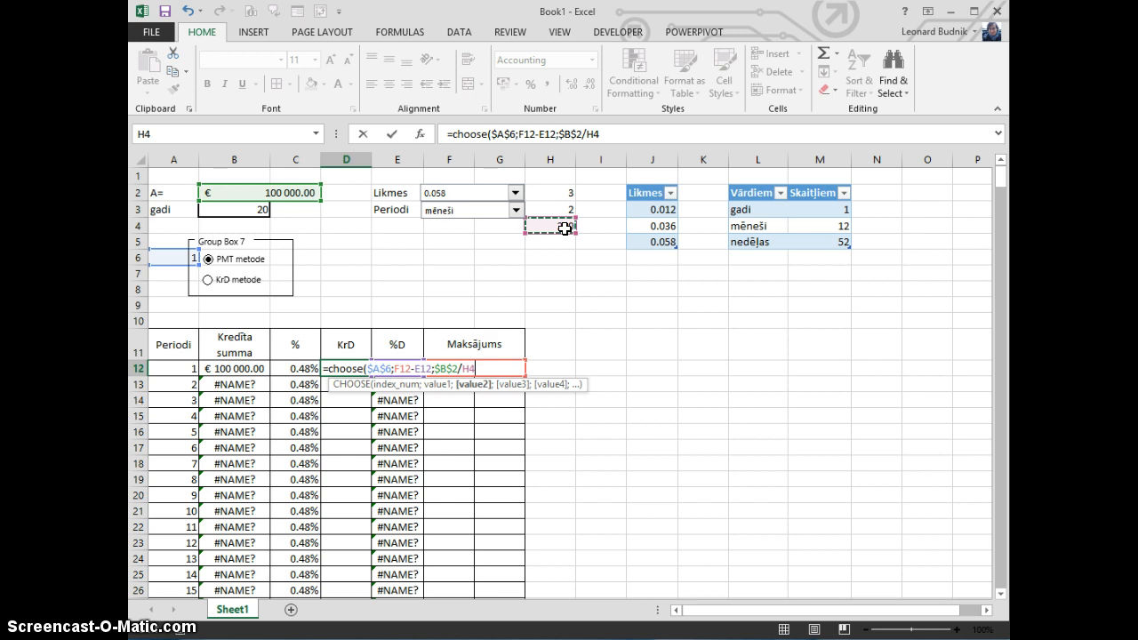
pyautogui.press('F4')
pyautogui.write(')')
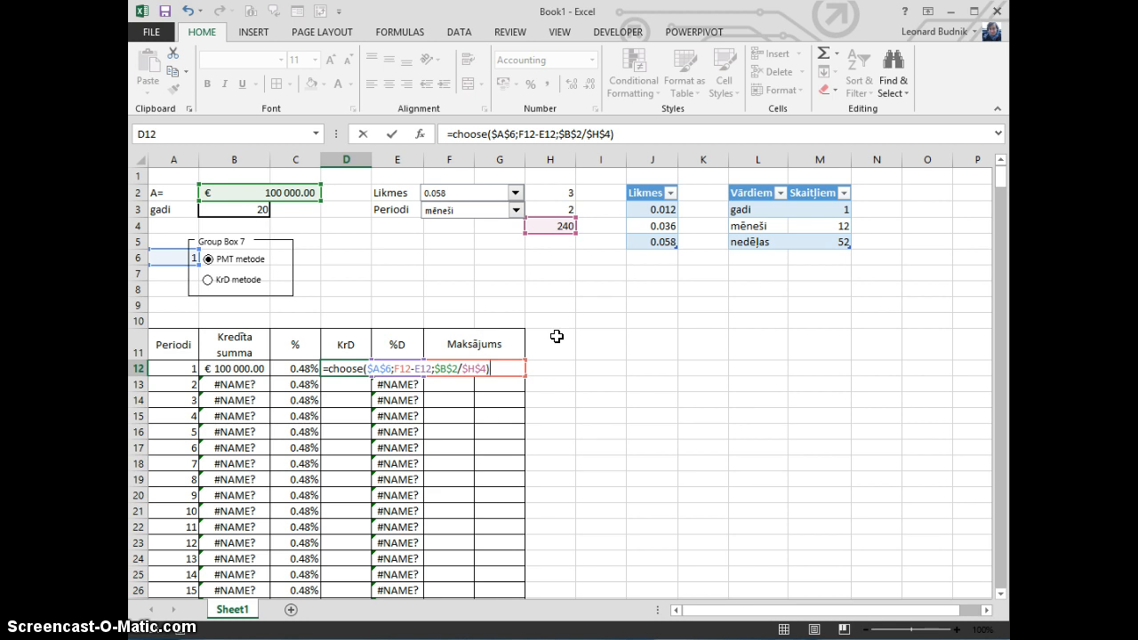
pyautogui.press('Return')
pyautogui.click(363, 370)
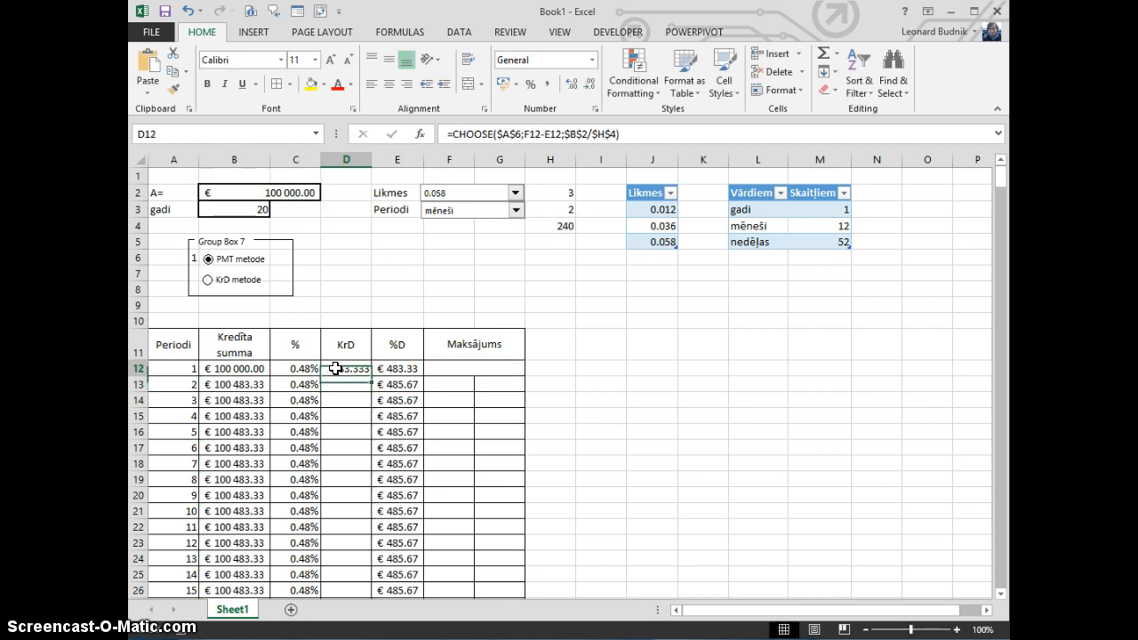
pyautogui.doubleClick(370, 375)
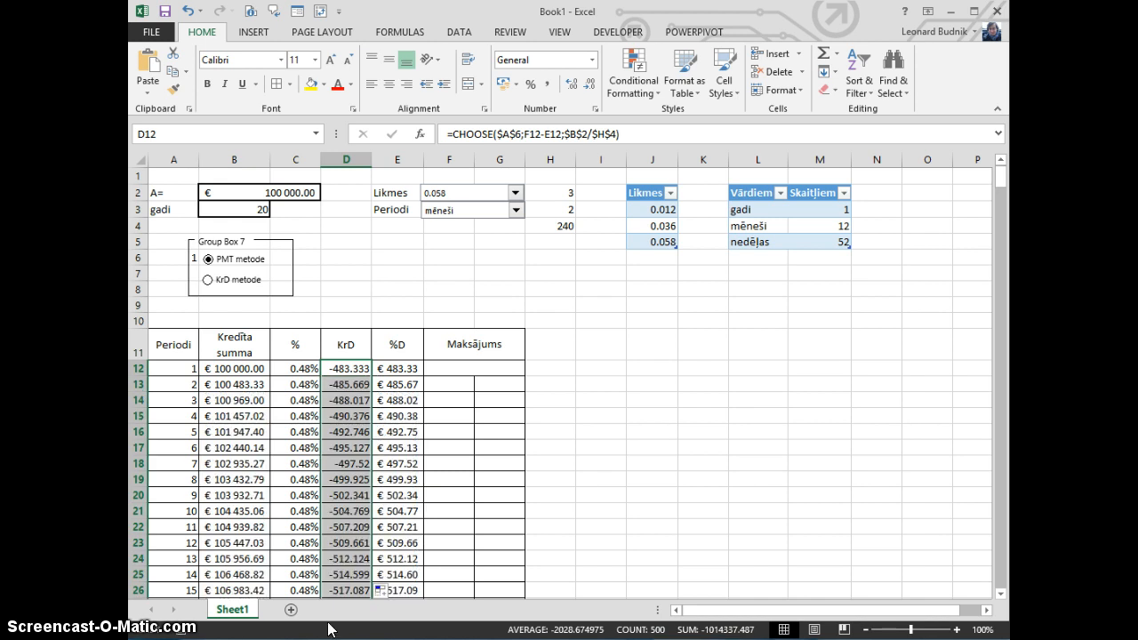
# Start a CHOOSE formula in the merged cell F12 under Maksājums with $A$6 as the index number
pyautogui.click(474, 368)
pyautogui.write('=cho')
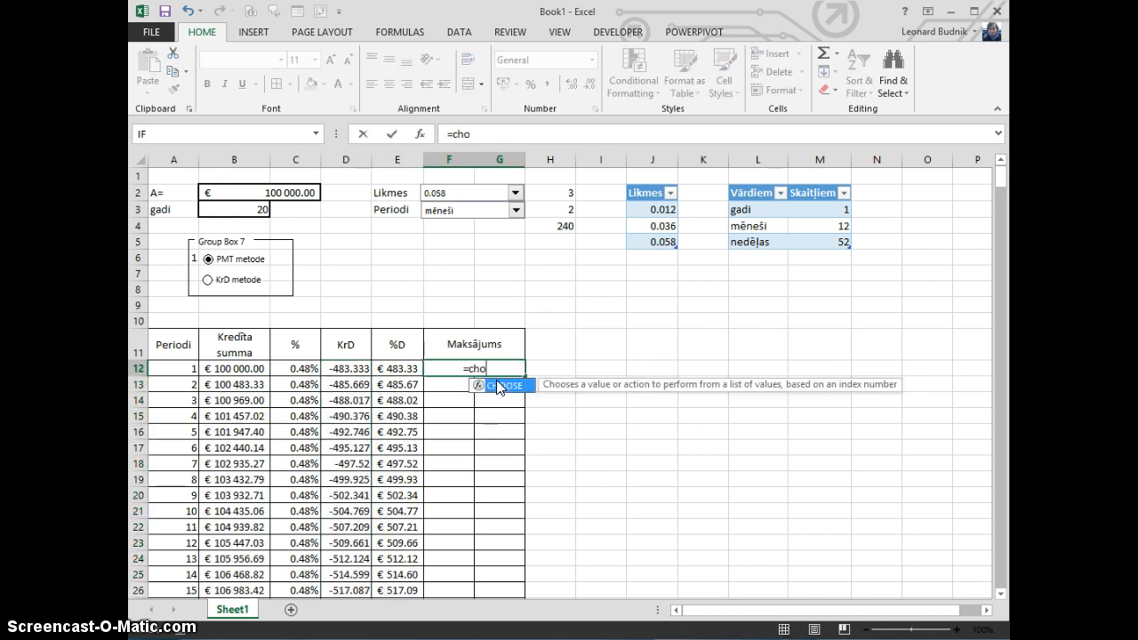
pyautogui.doubleClick(498, 386)
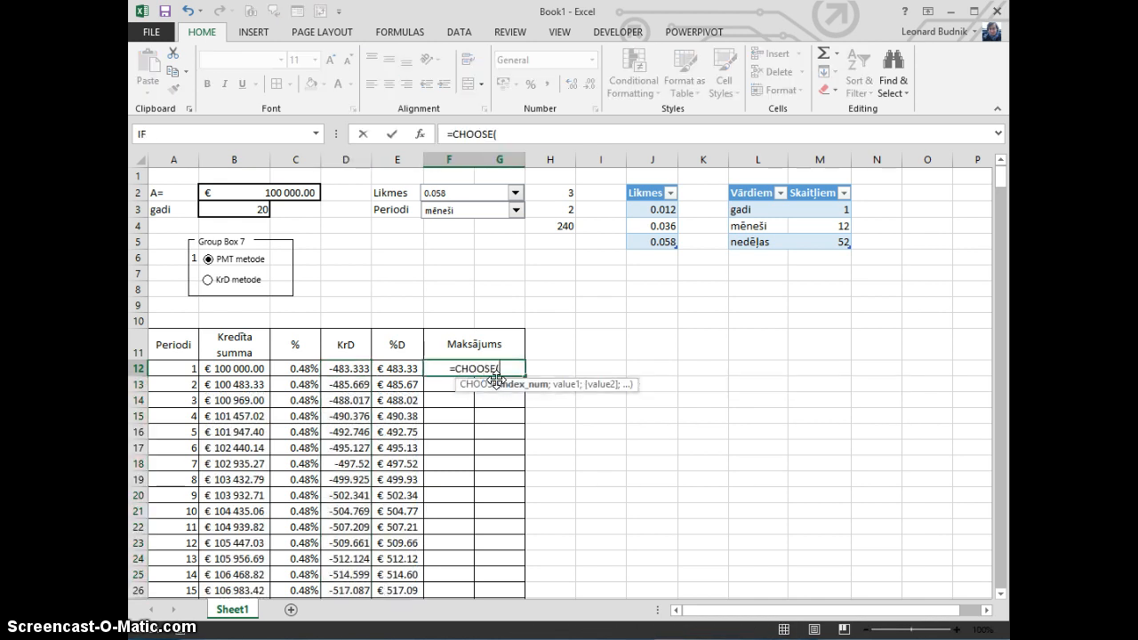
pyautogui.click(170, 260)
pyautogui.press('F4')
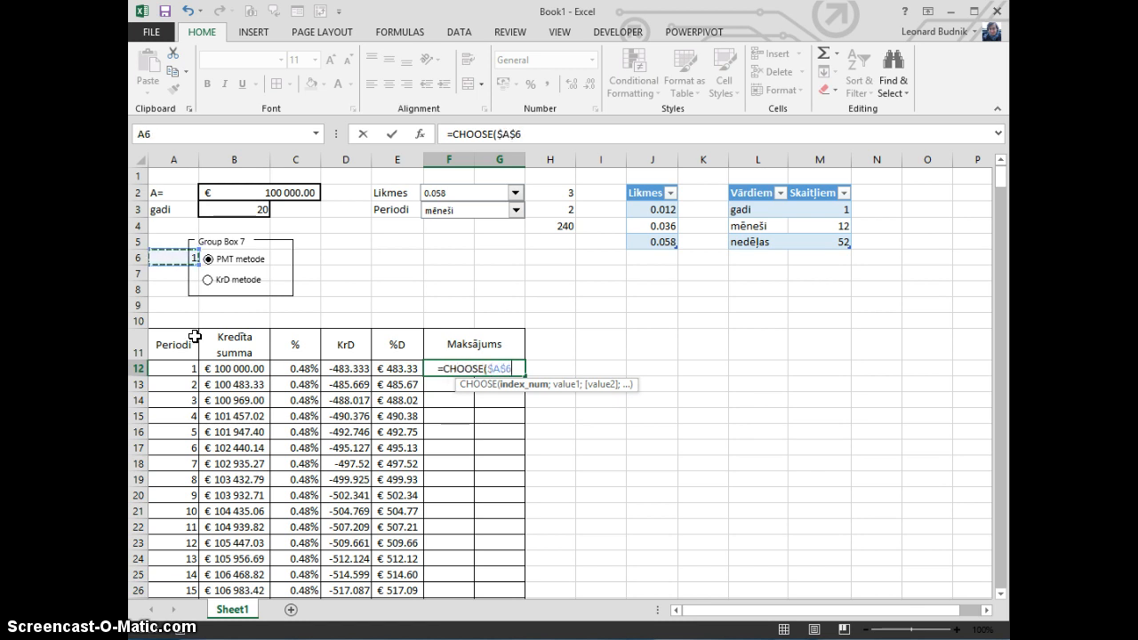
pyautogui.write(';')
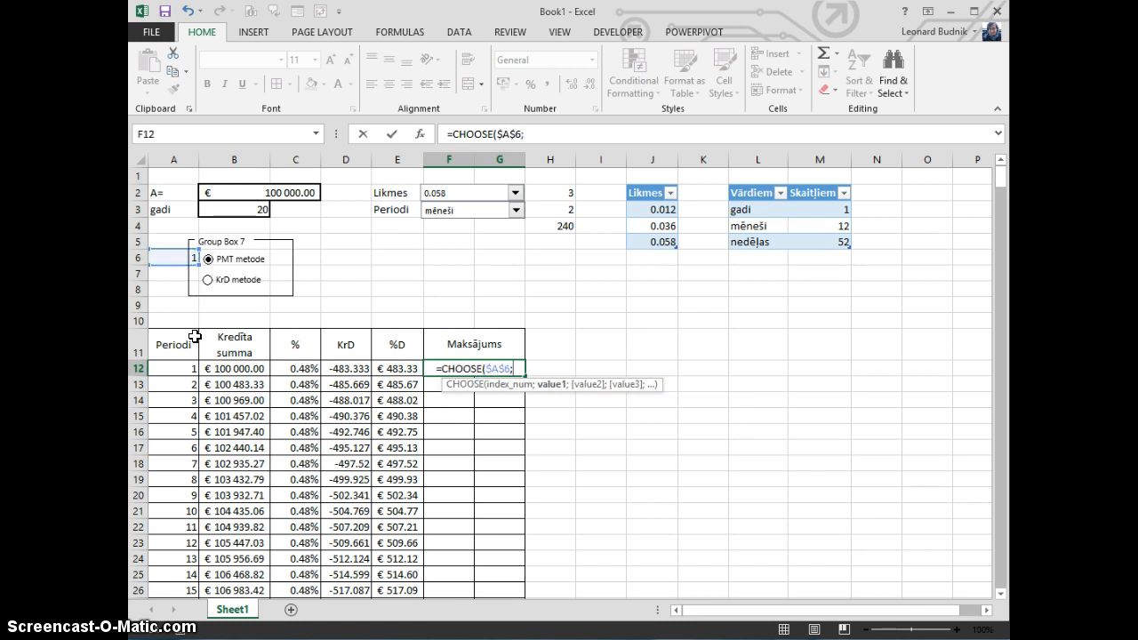
# Add -PMT(C12;$H$4;$B$2) as the first value of the CHOOSE formula in F12
pyautogui.write('-pmt')
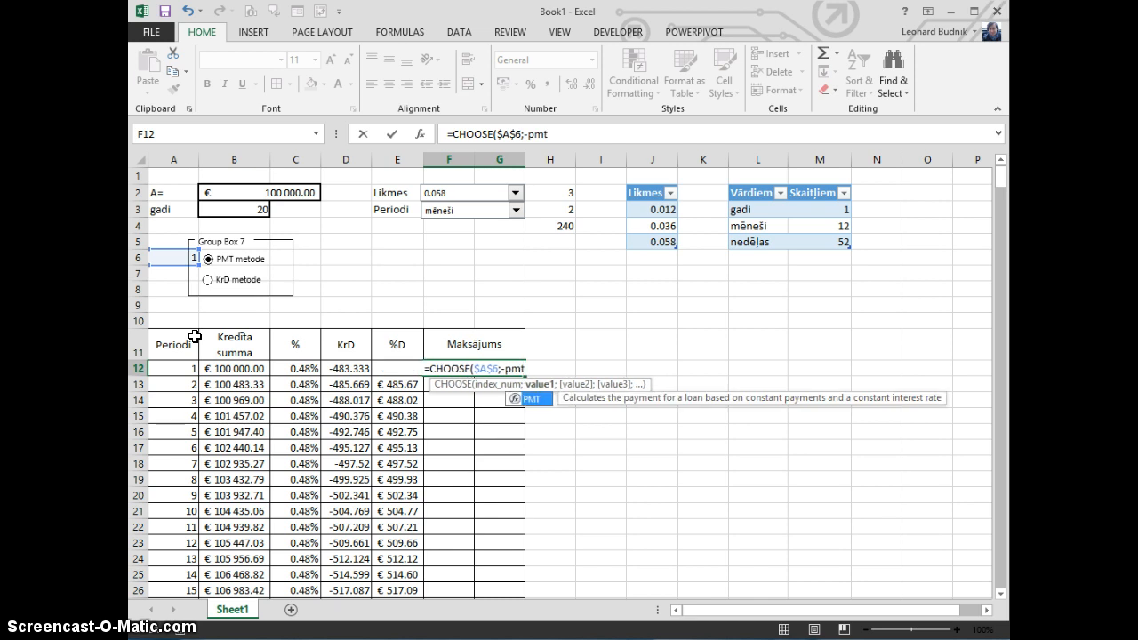
pyautogui.press('Tab')
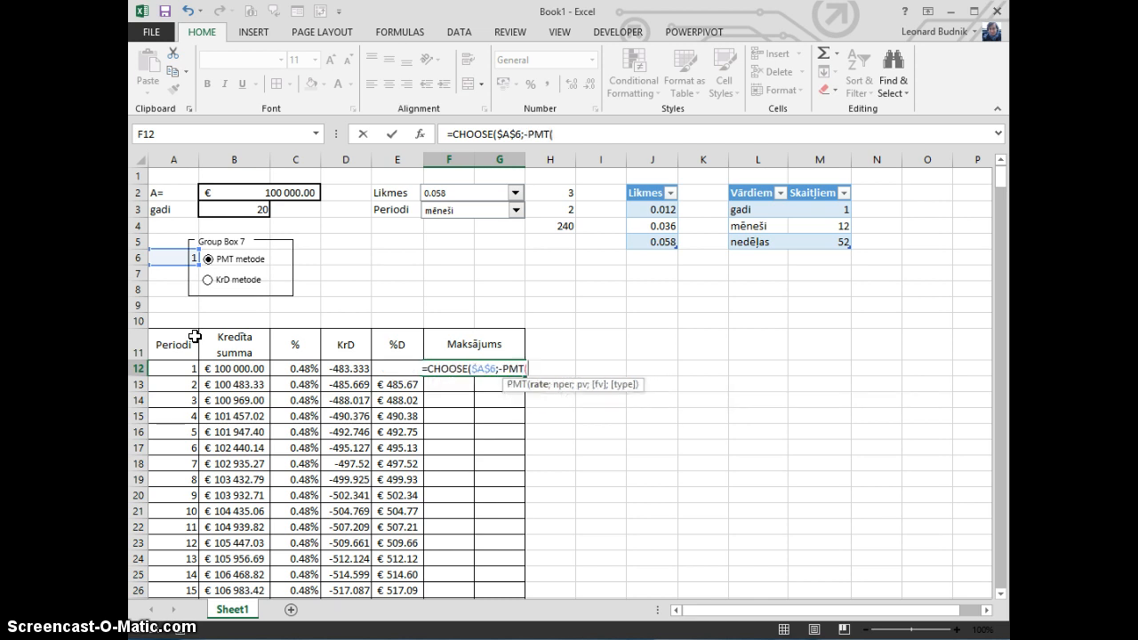
pyautogui.click(293, 369)
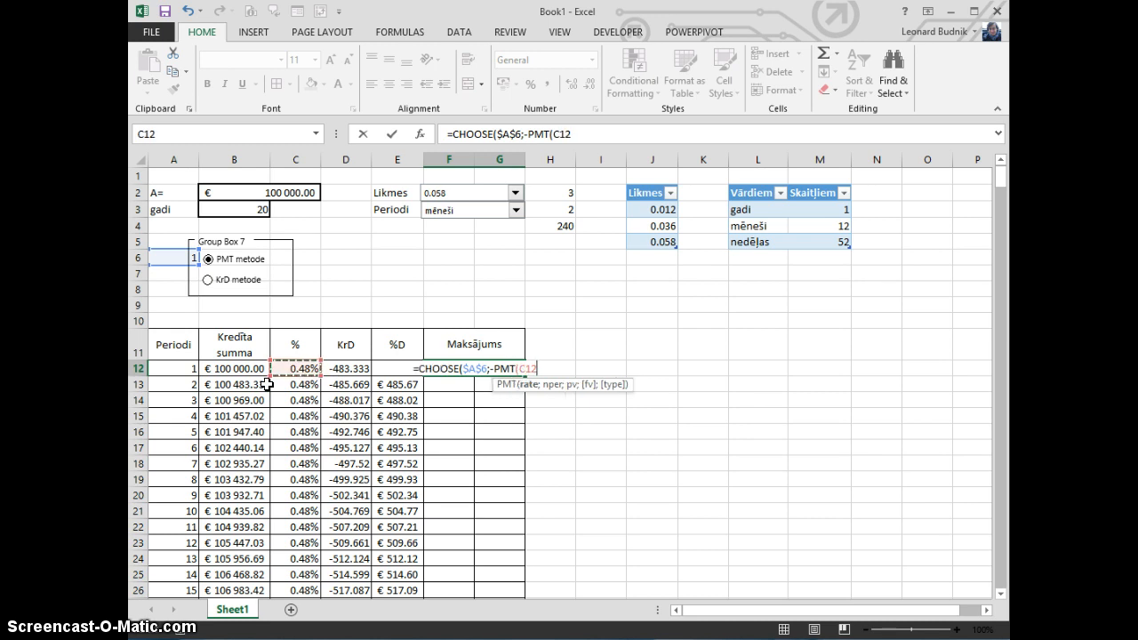
pyautogui.write(';')
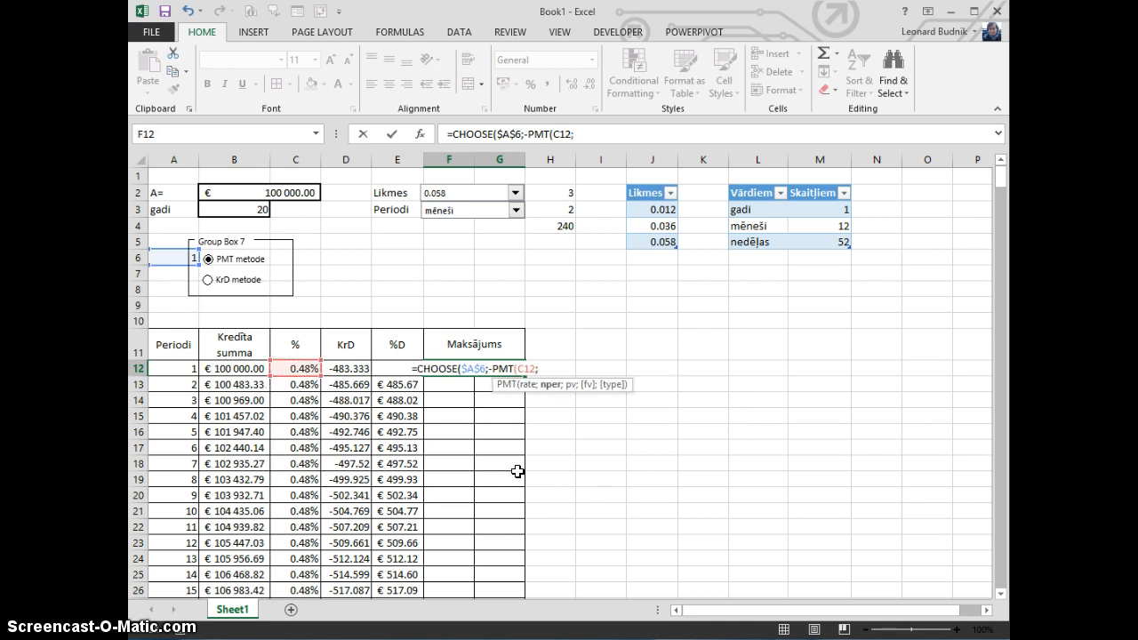
pyautogui.click(561, 226)
pyautogui.press('F4')
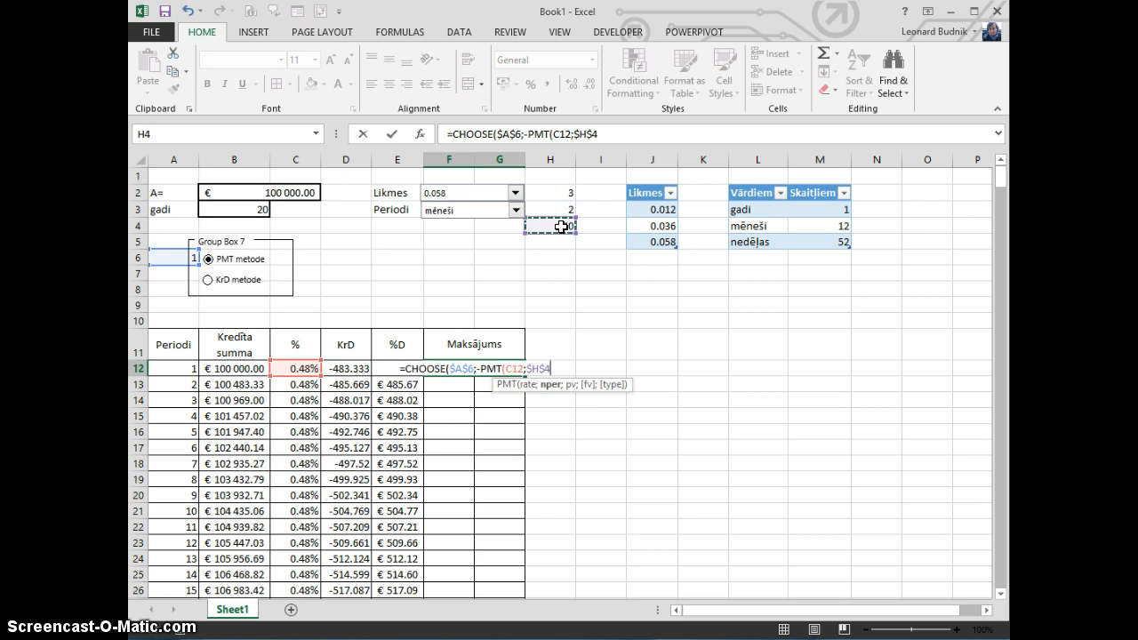
pyautogui.write(';')
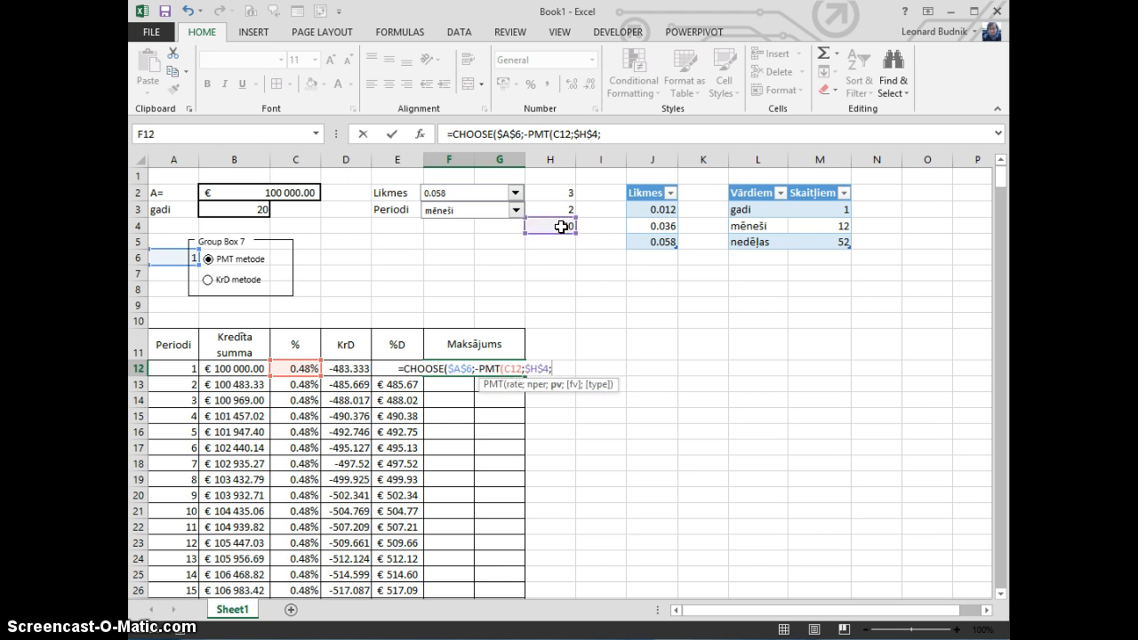
pyautogui.click(260, 196)
pyautogui.press('F4')
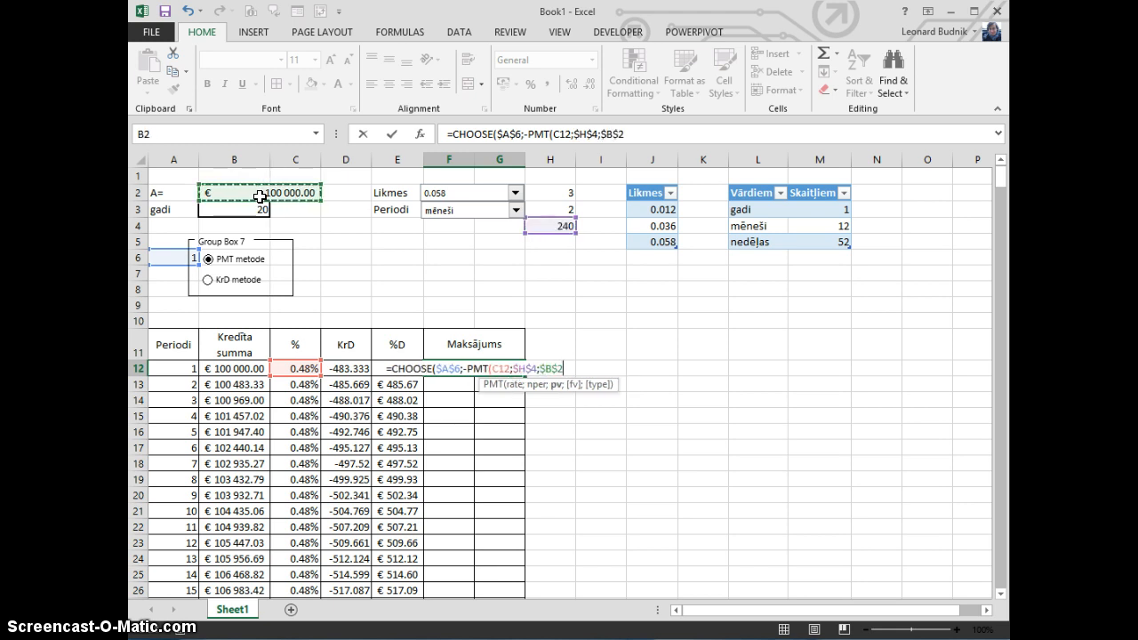
pyautogui.write(')')
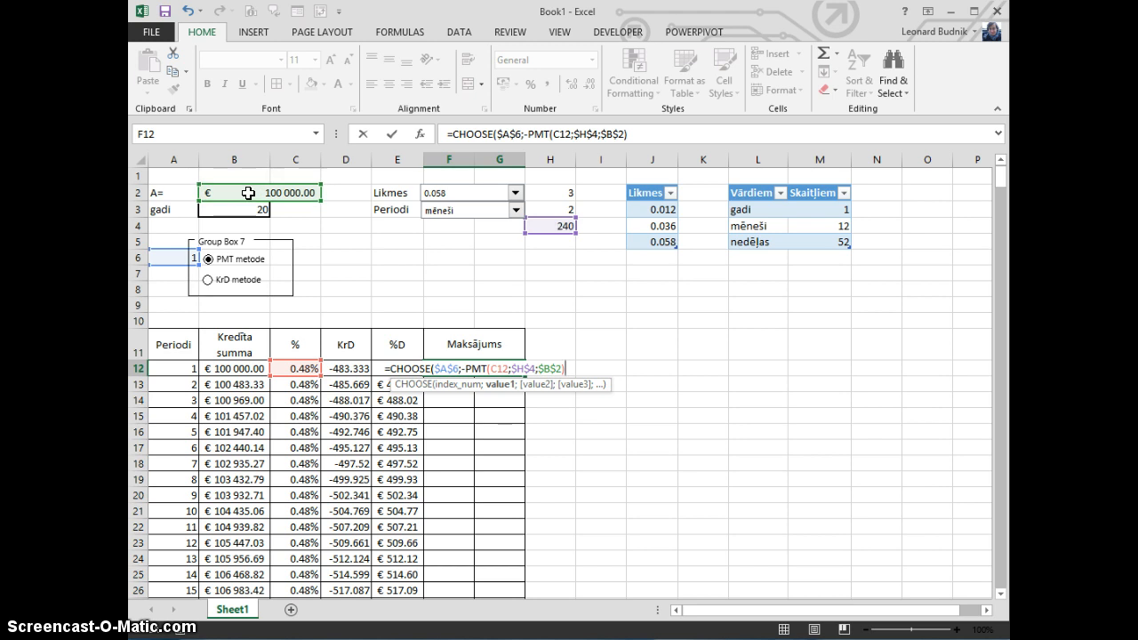
# Complete the F12 formula with D12+E12 as the second value and fill it down the Maksājums column
pyautogui.write(';')
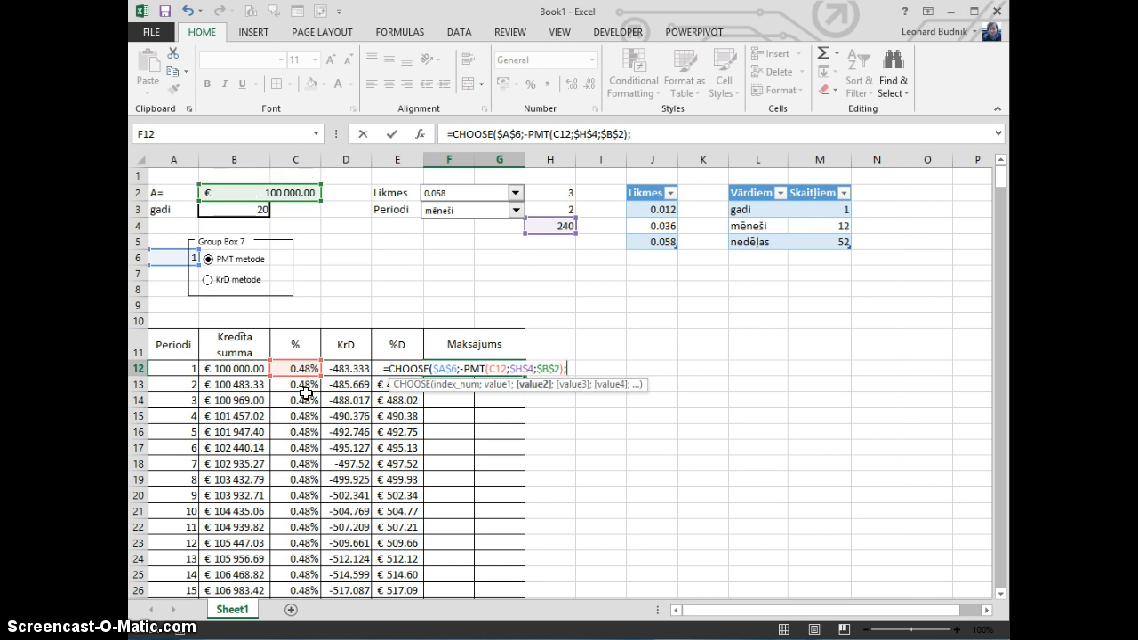
pyautogui.press('Left')
pyautogui.press('Left')
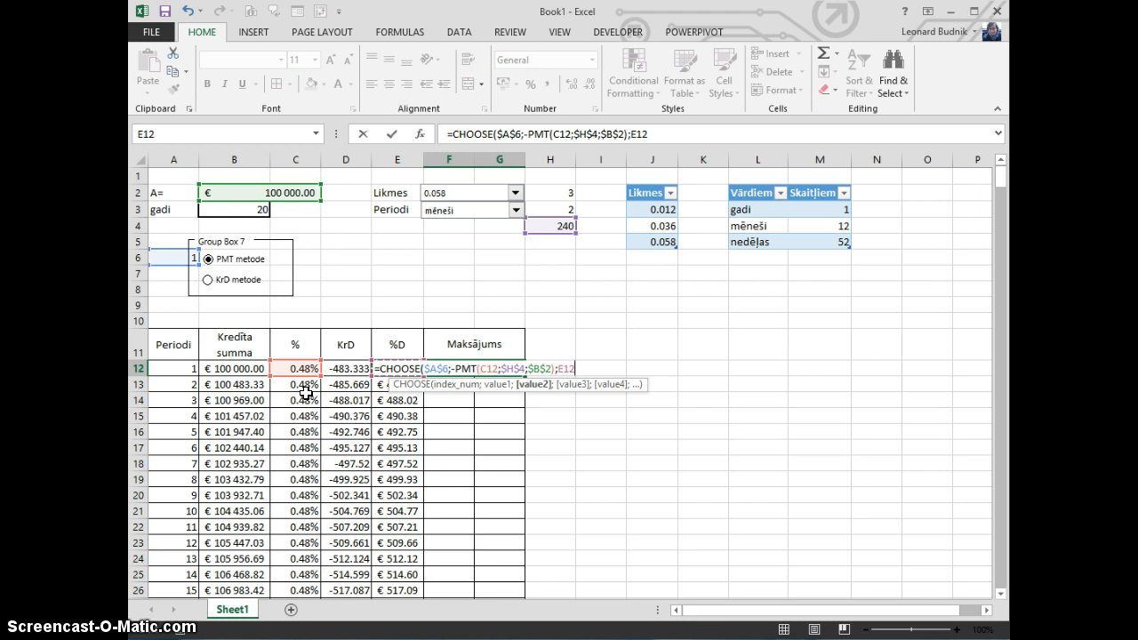
pyautogui.write('+')
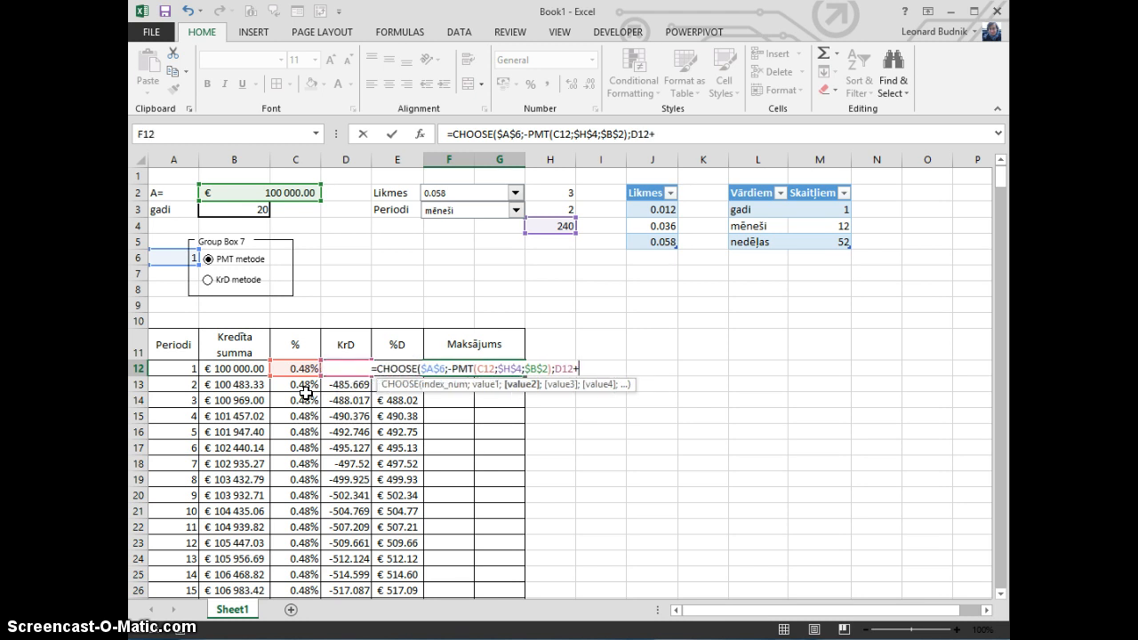
pyautogui.press('Left')
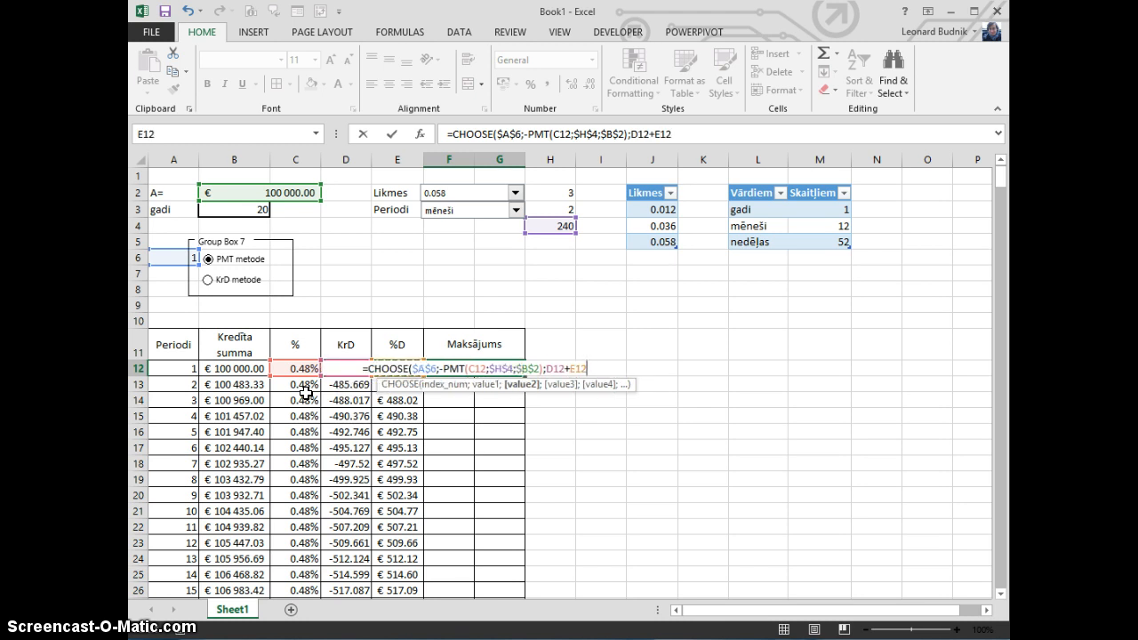
pyautogui.write(')')
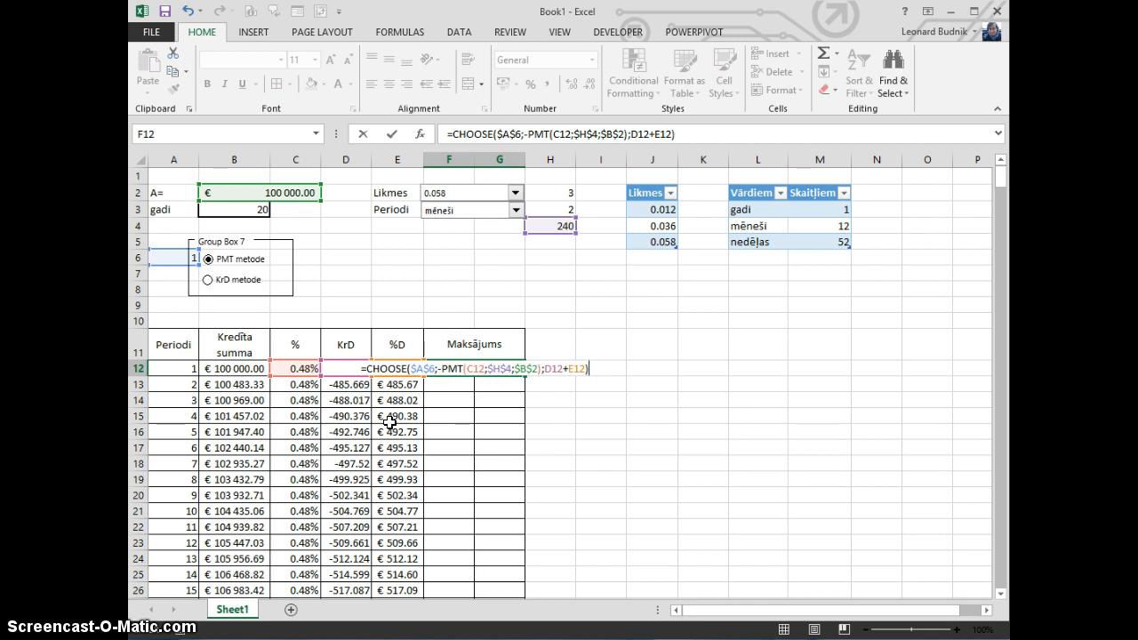
pyautogui.press('Return')
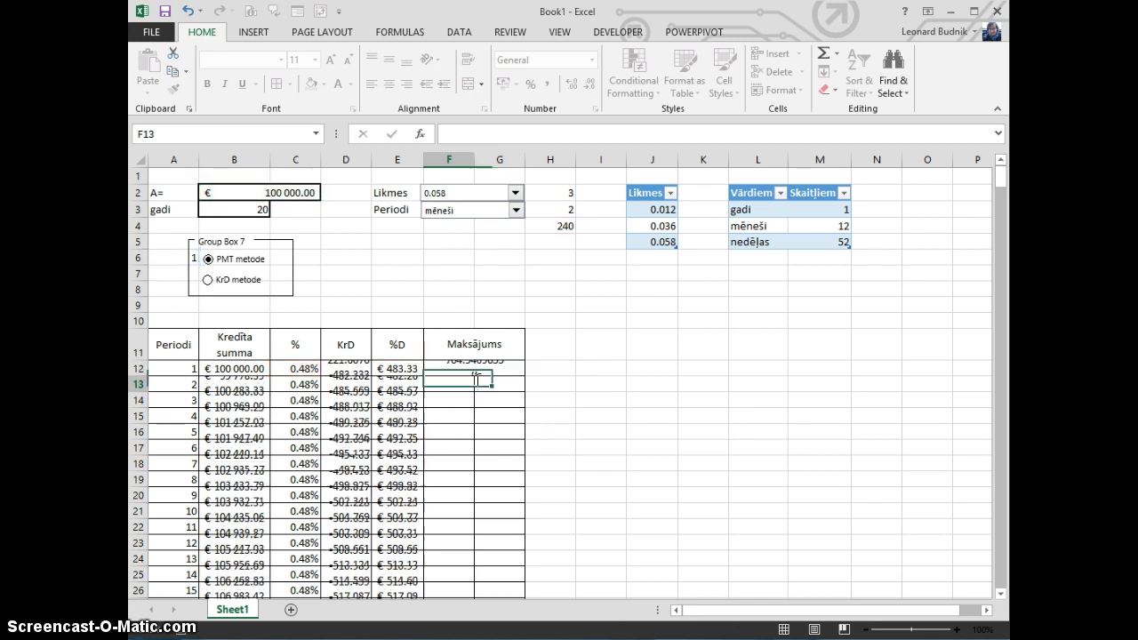
pyautogui.click(474, 368)
pyautogui.doubleClick(525, 375)
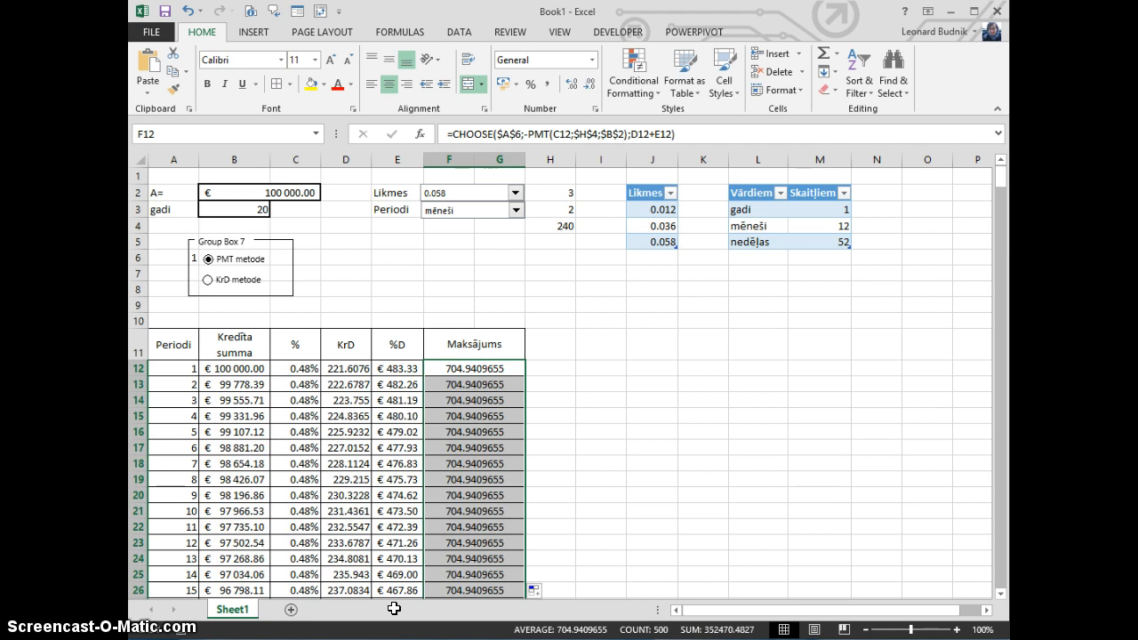
# Switch the calculation to KrD metode and set the loan term (gadi) in B3 to 5
pyautogui.click(376, 269)
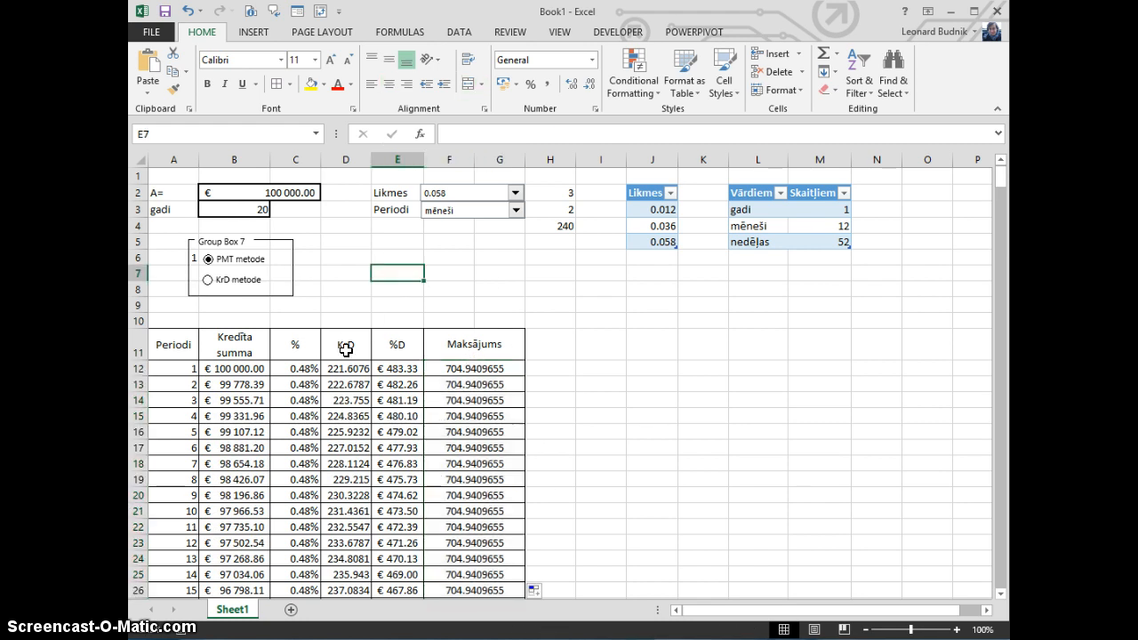
pyautogui.click(209, 281)
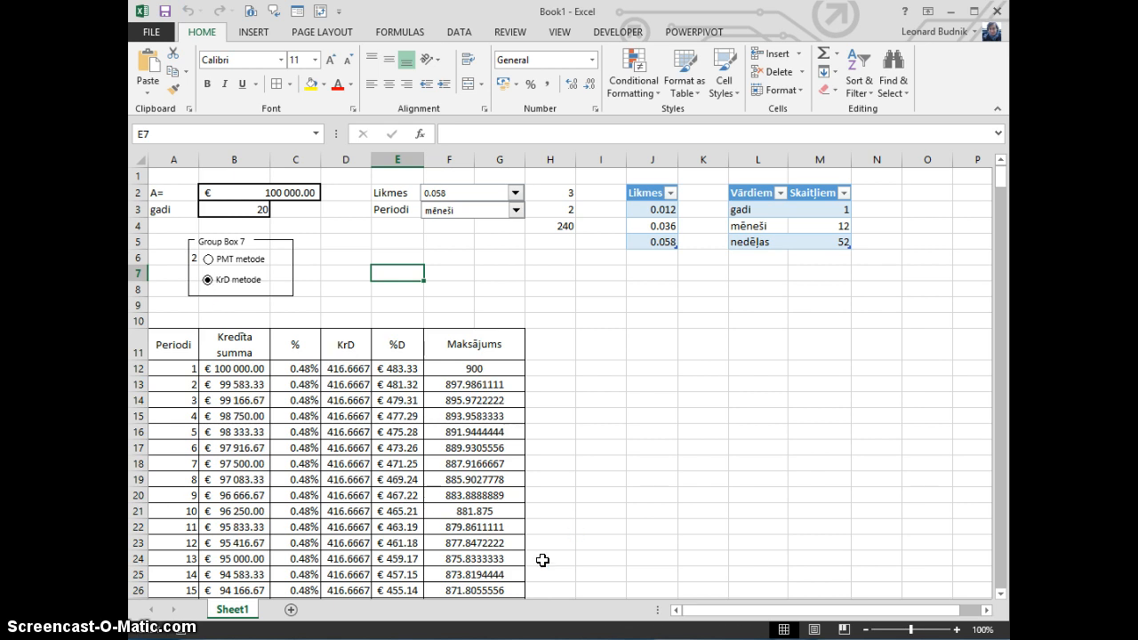
pyautogui.click(222, 214)
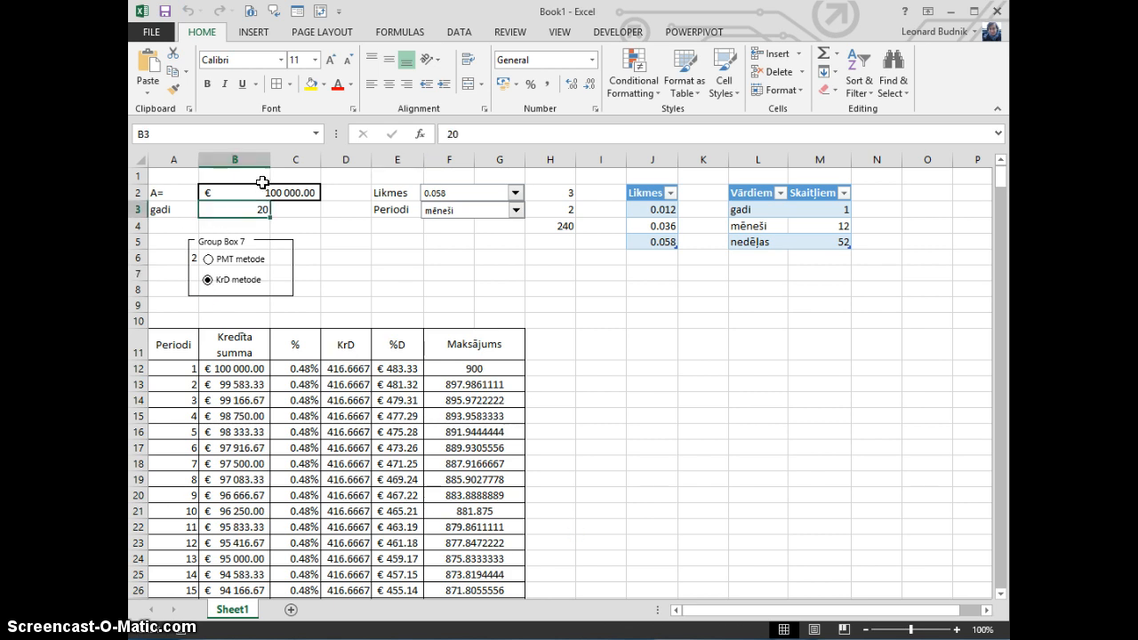
pyautogui.write('5')
pyautogui.press('Return')
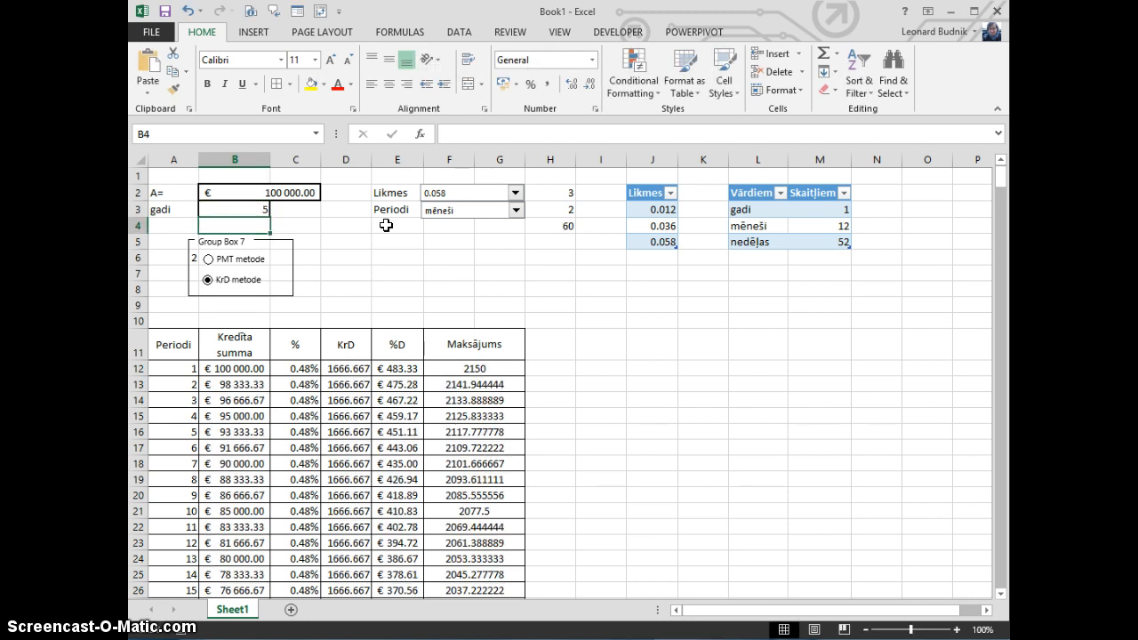
# Choose gadi as the Periodi option and widen the %D column to fit its values
pyautogui.click(452, 215)
pyautogui.click(453, 225)
pyautogui.moveTo(167, 431); pyautogui.dragTo(475, 432)
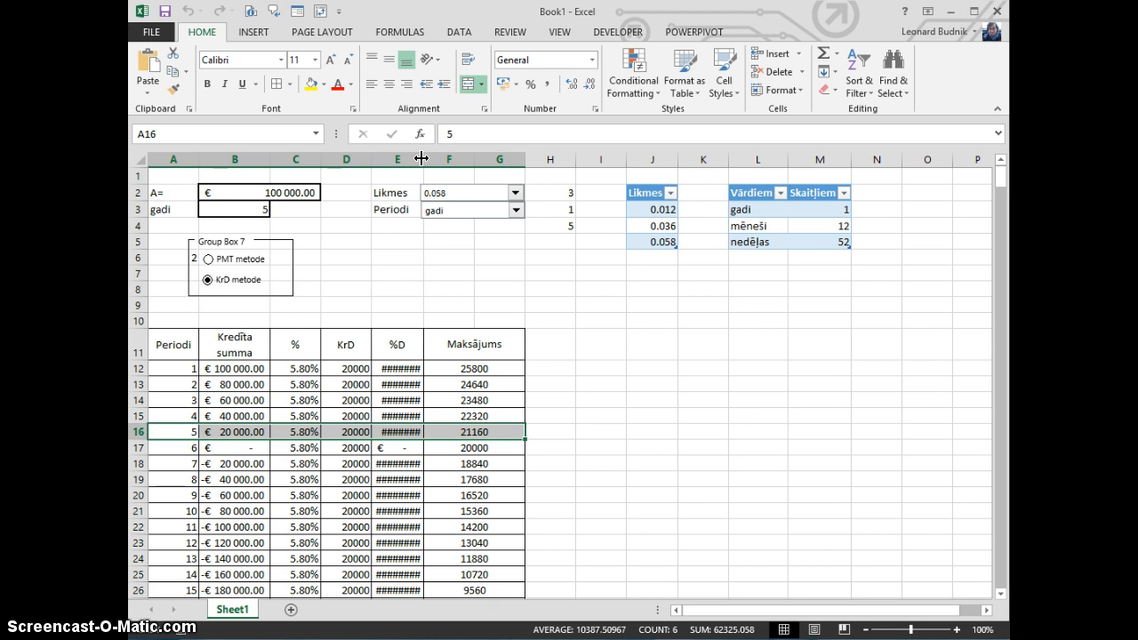
pyautogui.doubleClick(423, 159)
# Compare the Kredīta summa and KrD cells of period 5 under KrD metode
pyautogui.click(253, 432)
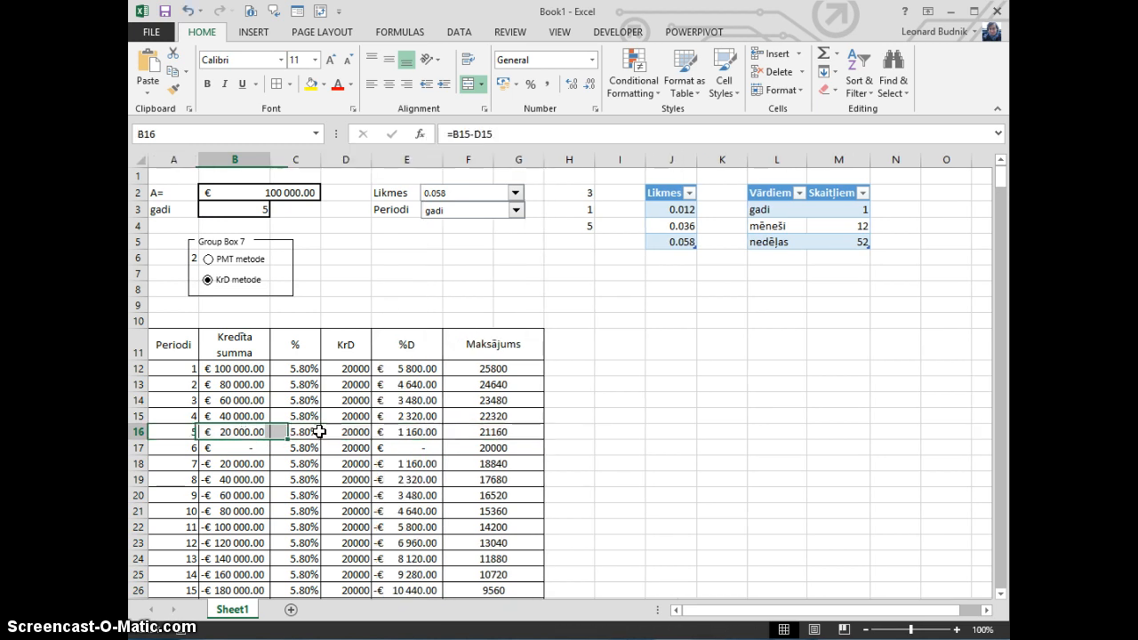
pyautogui.click(336, 431)
pyautogui.click(262, 429)
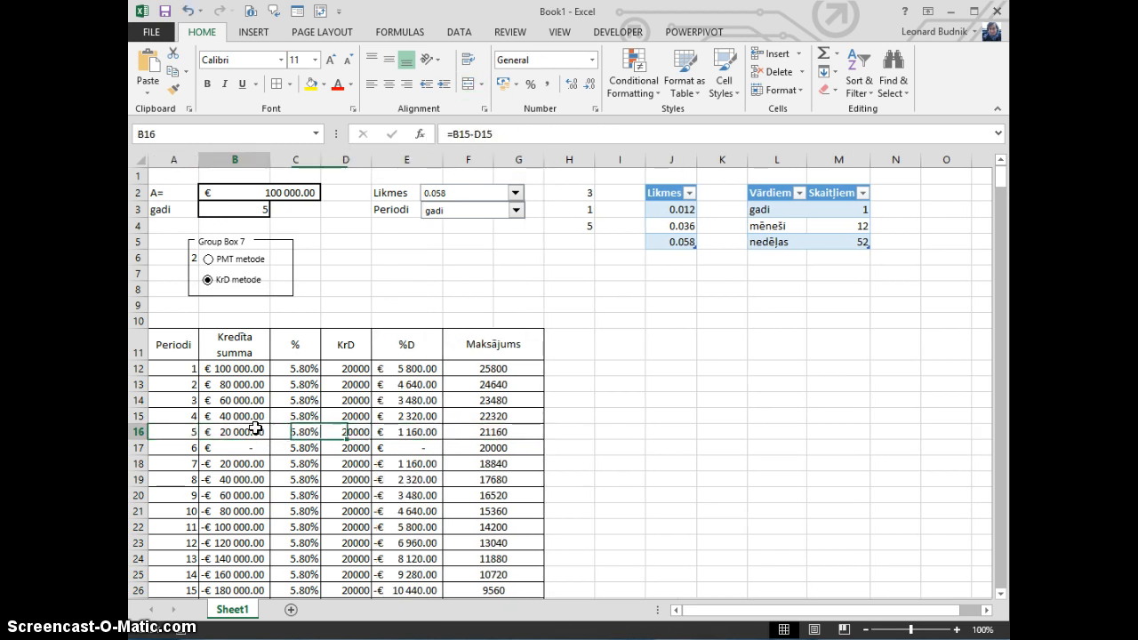
# Switch the calculation to PMT metode and compare period 5's Kredīta summa with its KrD value
pyautogui.click(208, 259)
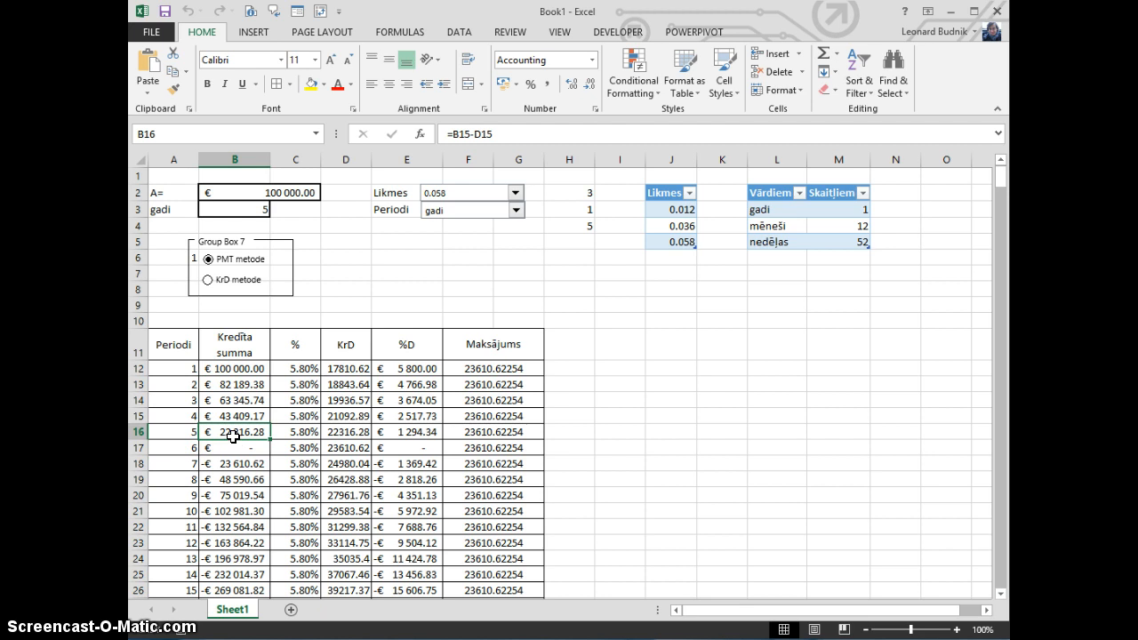
pyautogui.click(353, 432)
pyautogui.click(246, 431)
pyautogui.click(346, 432)
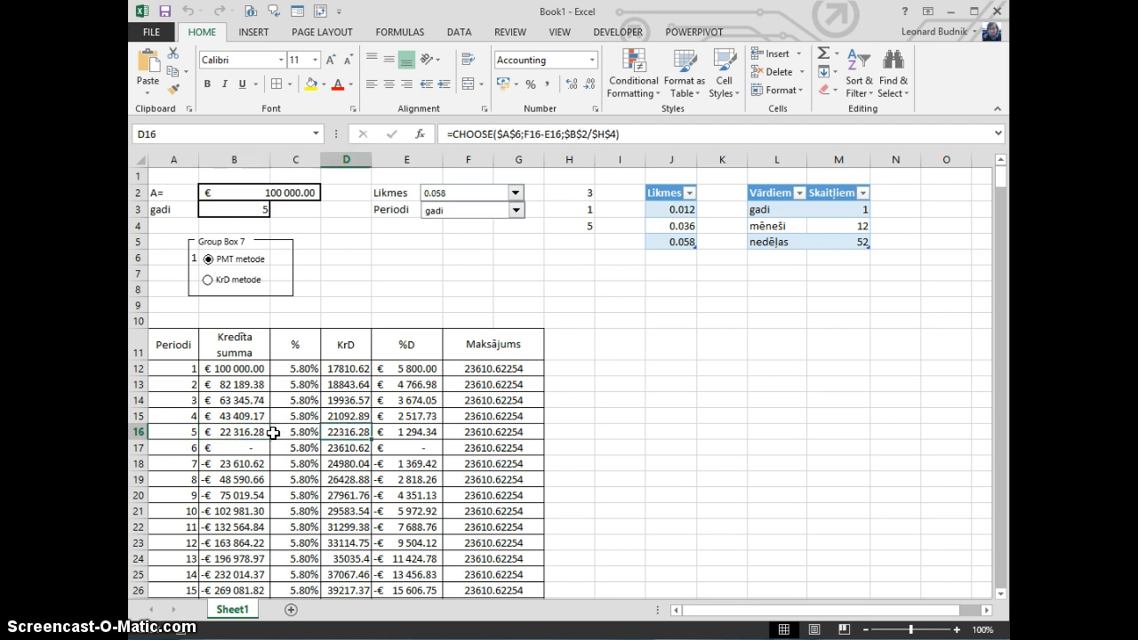
pyautogui.click(249, 431)
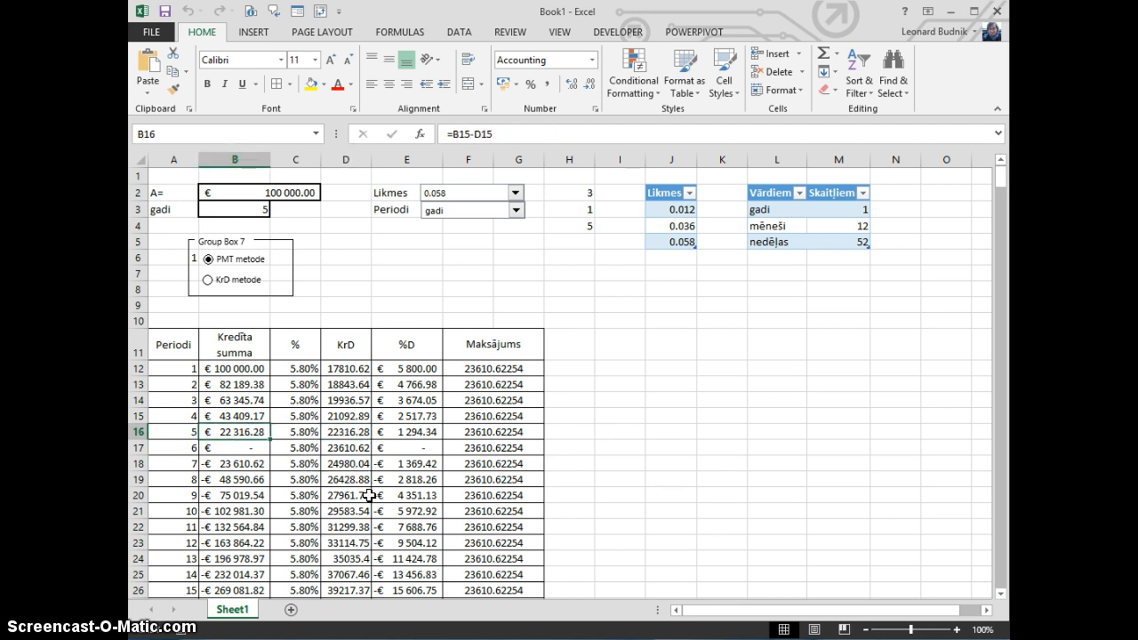
# Look through the payment table's rows beyond the five-year loan term and return to the top of the sheet
pyautogui.click(475, 320)
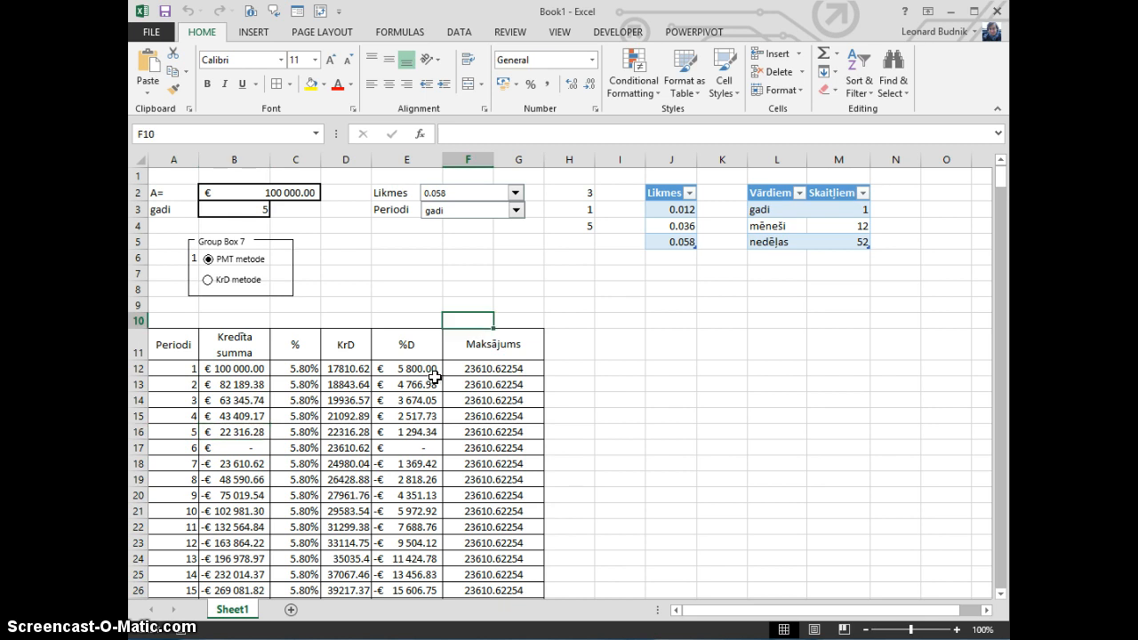
pyautogui.scroll(-3, 364, 418)
pyautogui.scroll(-20, 365, 418)
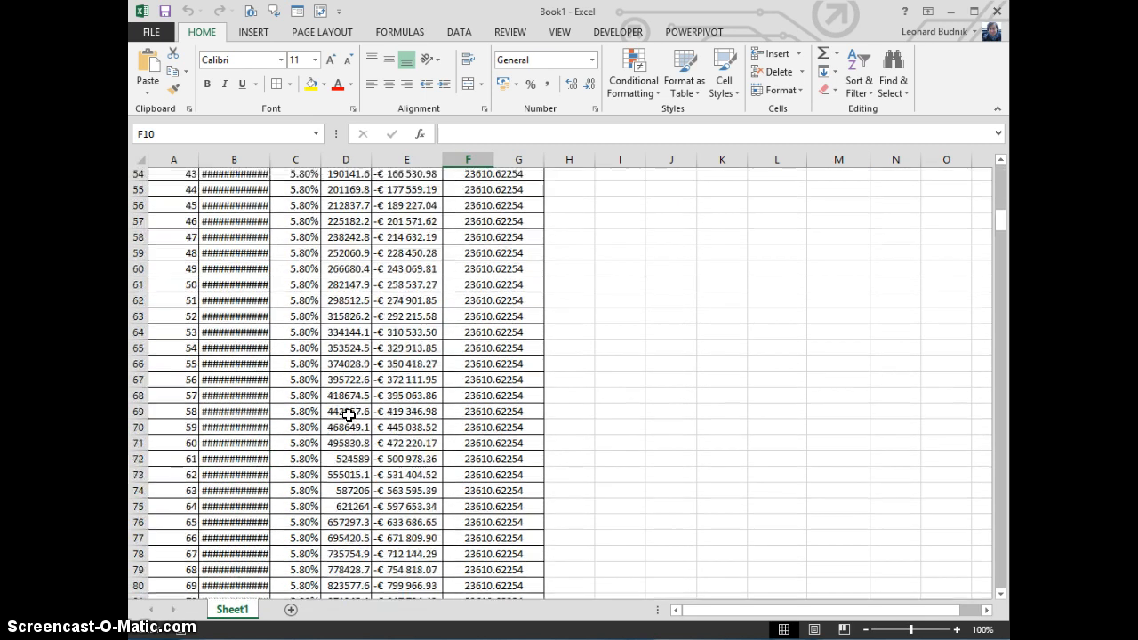
pyautogui.scroll(-18, 344, 423)
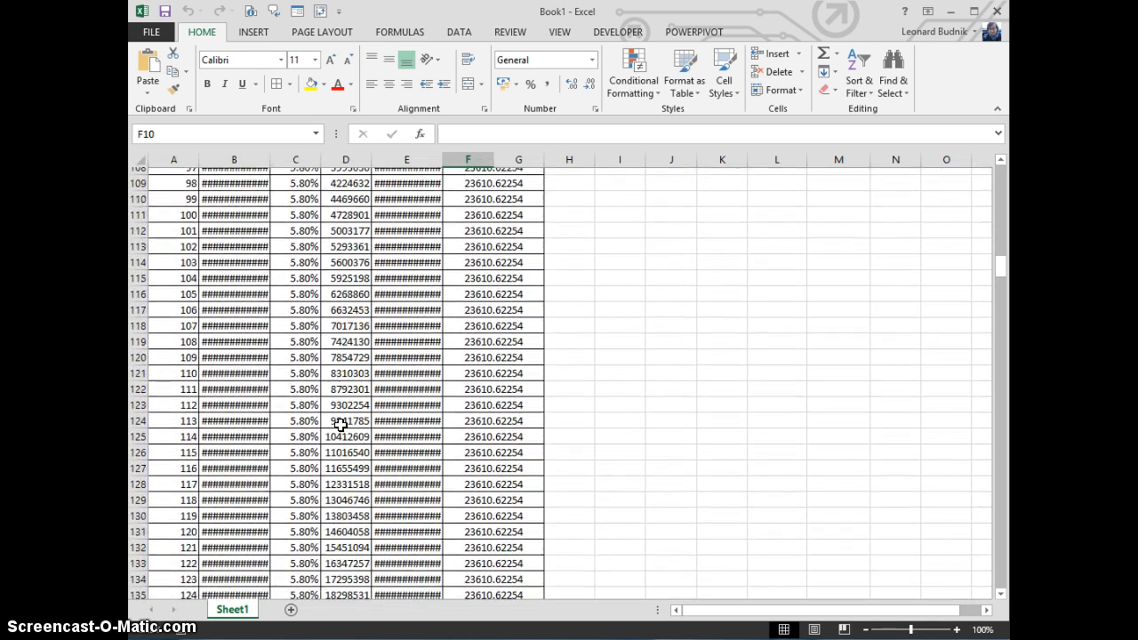
pyautogui.scroll(20, 337, 429)
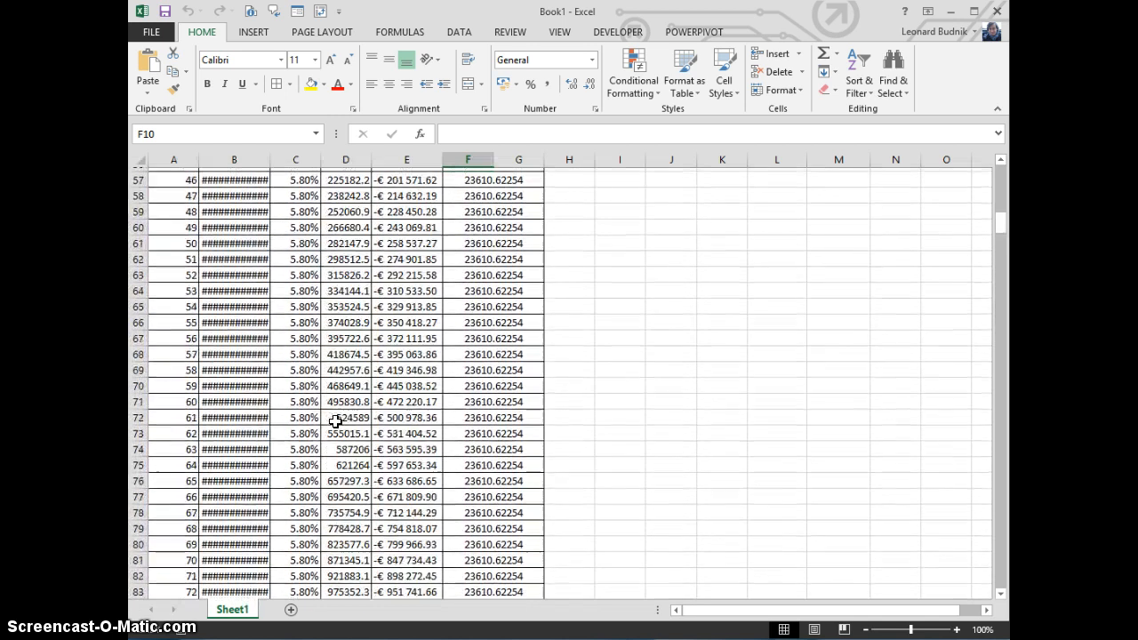
pyautogui.scroll(3, 335, 420)
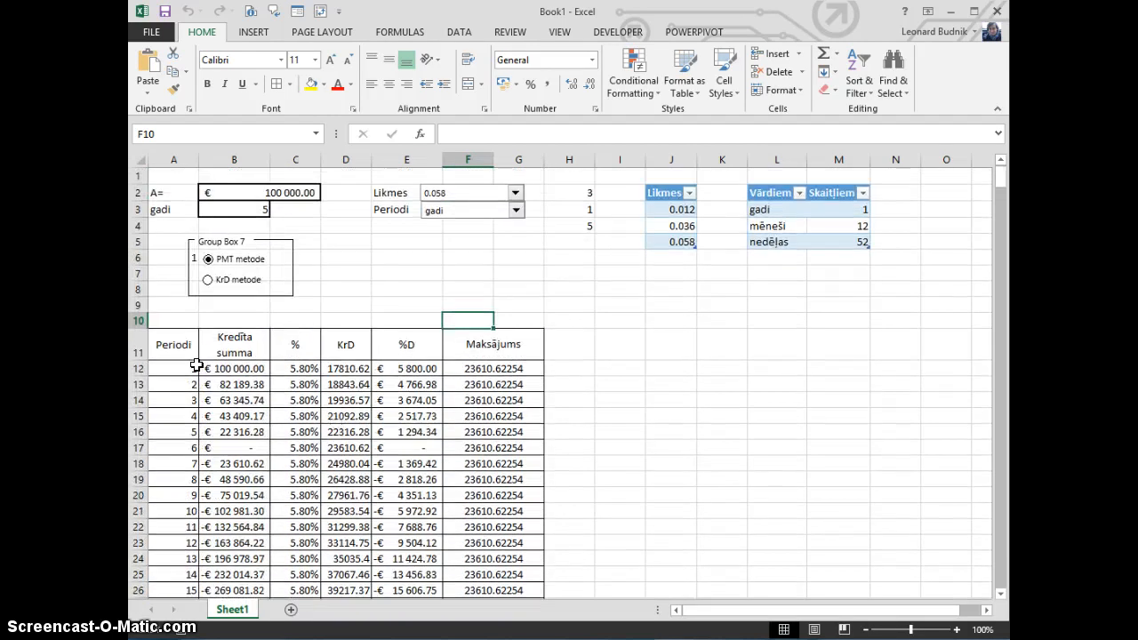